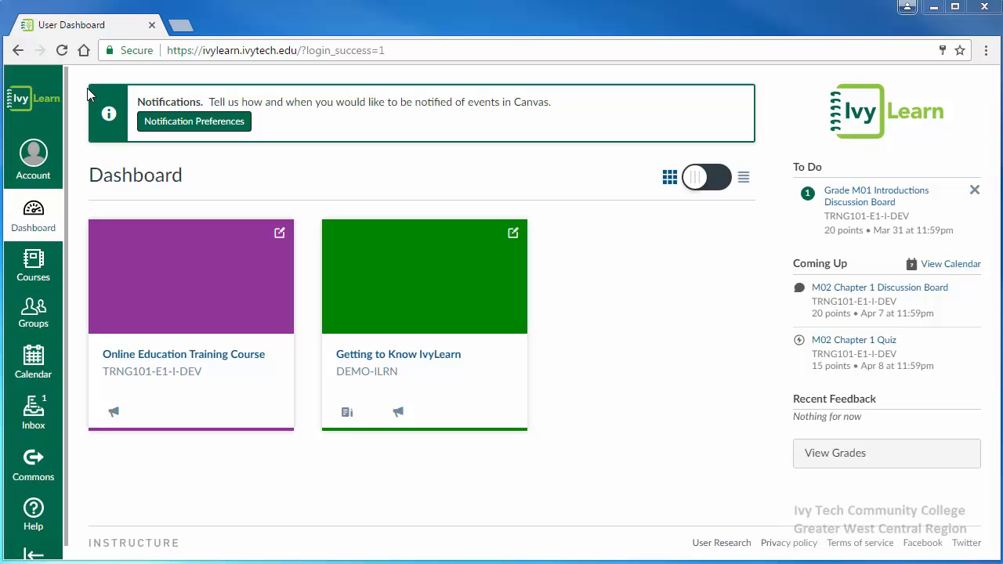
# Open the account's profile page and choose Profile Picture.jpg from the Desktop as the new profile picture
pyautogui.click(41, 165)
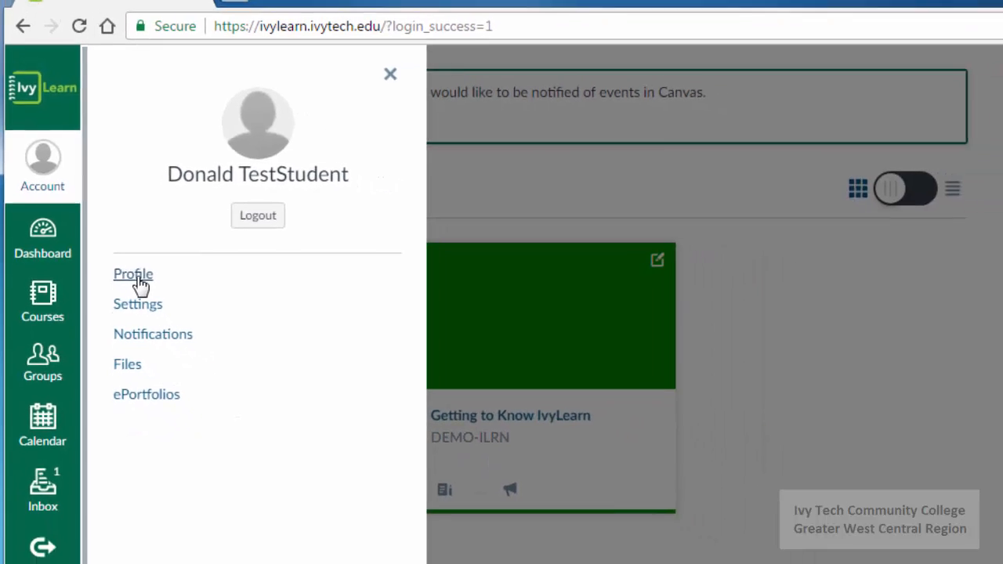
pyautogui.click(169, 312)
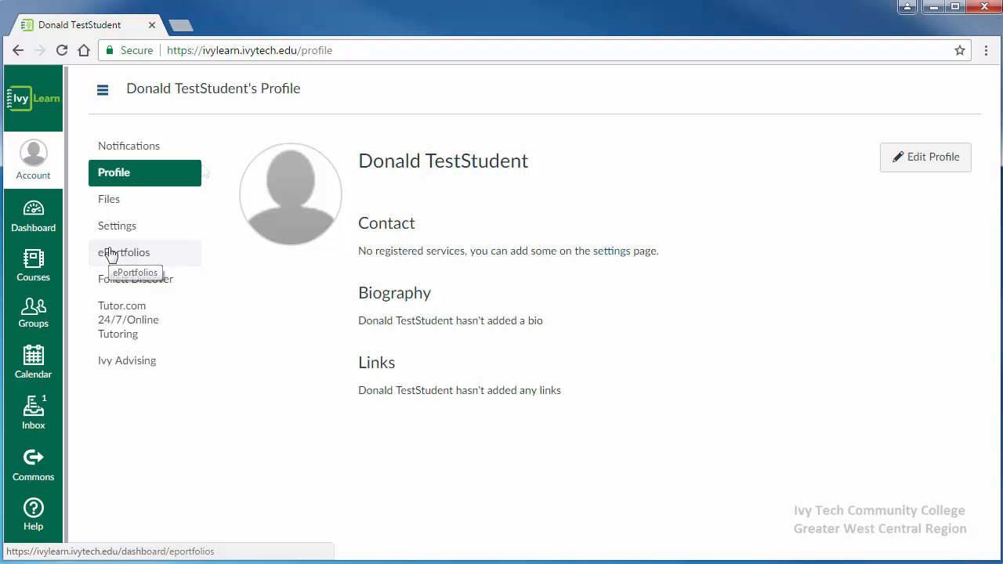
pyautogui.moveTo(286, 222)
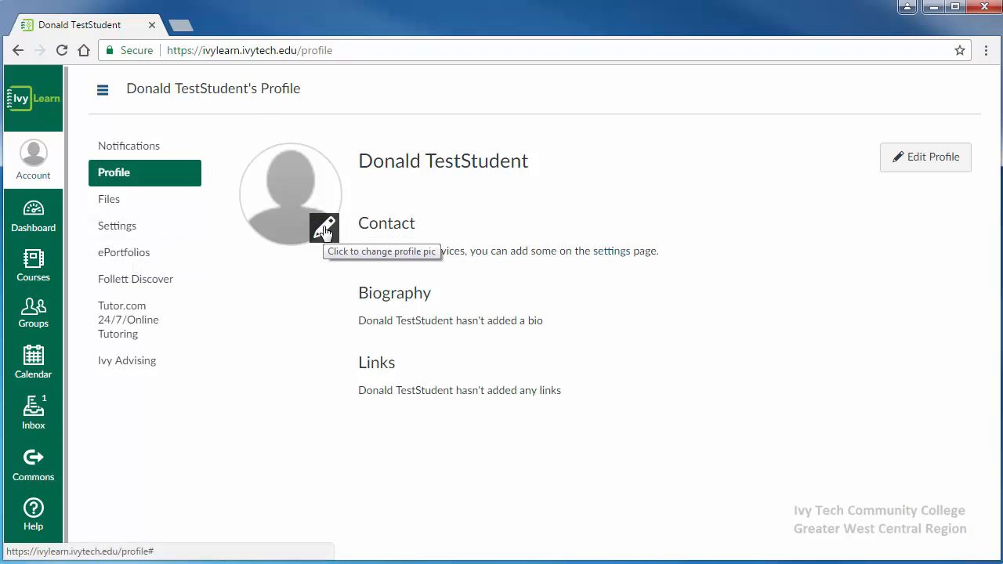
pyautogui.click(324, 232)
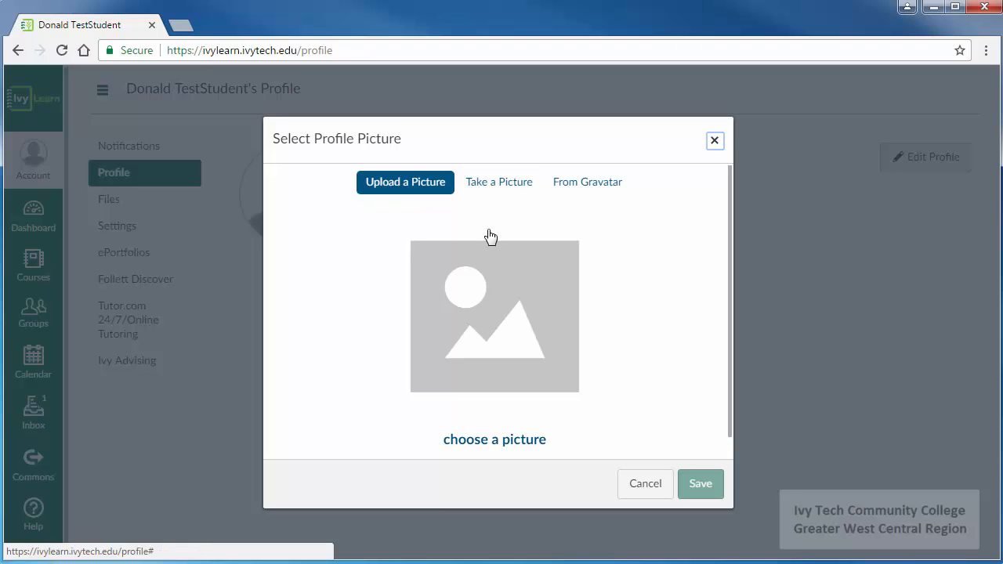
pyautogui.click(486, 447)
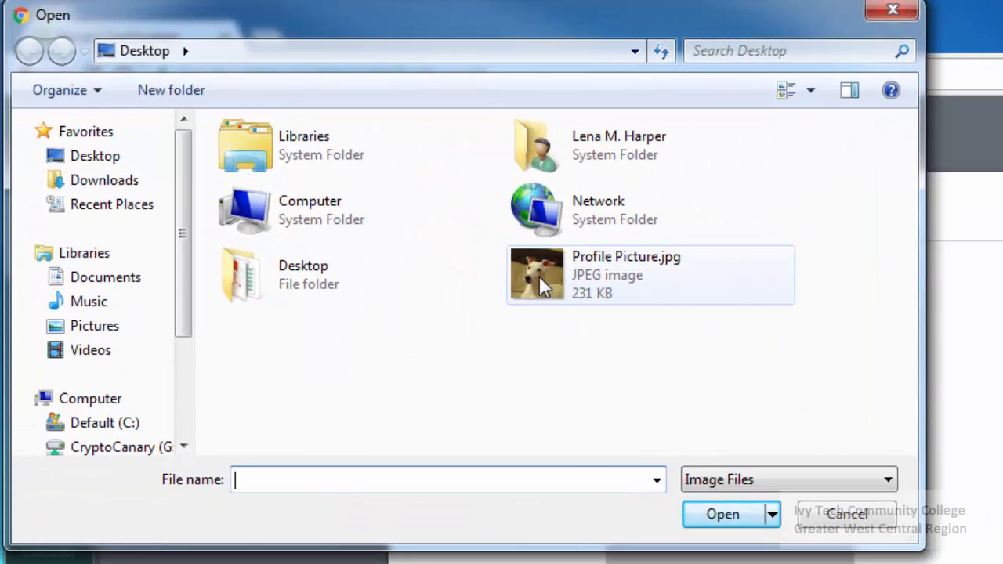
pyautogui.click(394, 201)
pyautogui.click(719, 517)
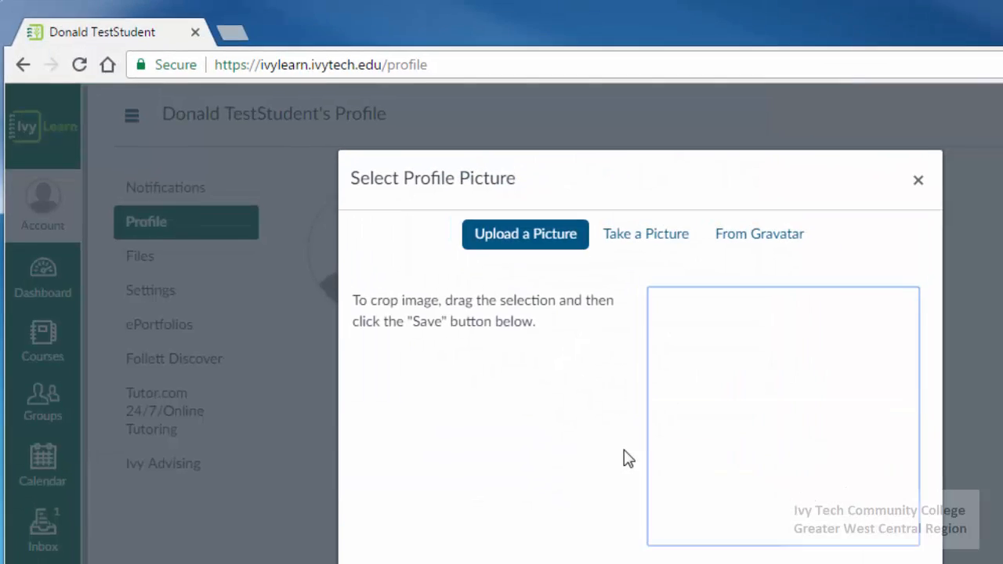
# Adjust the crop area around the dog in the uploaded profile picture and save it
pyautogui.moveTo(509, 226); pyautogui.dragTo(510, 229)
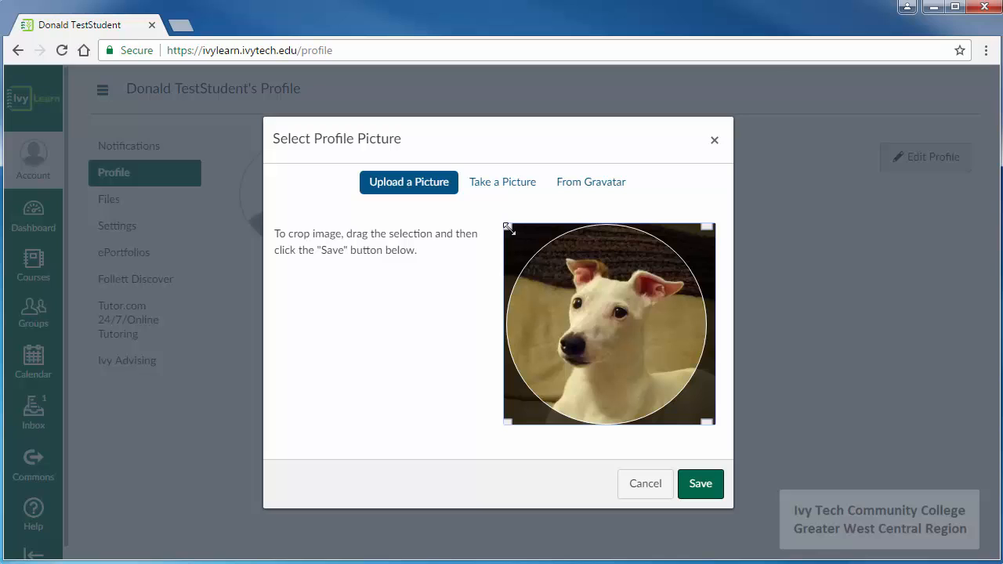
pyautogui.moveTo(508, 227)
pyautogui.mouseDown()
pyautogui.moveTo(538, 275)
pyautogui.moveTo(510, 230)
pyautogui.mouseUp()
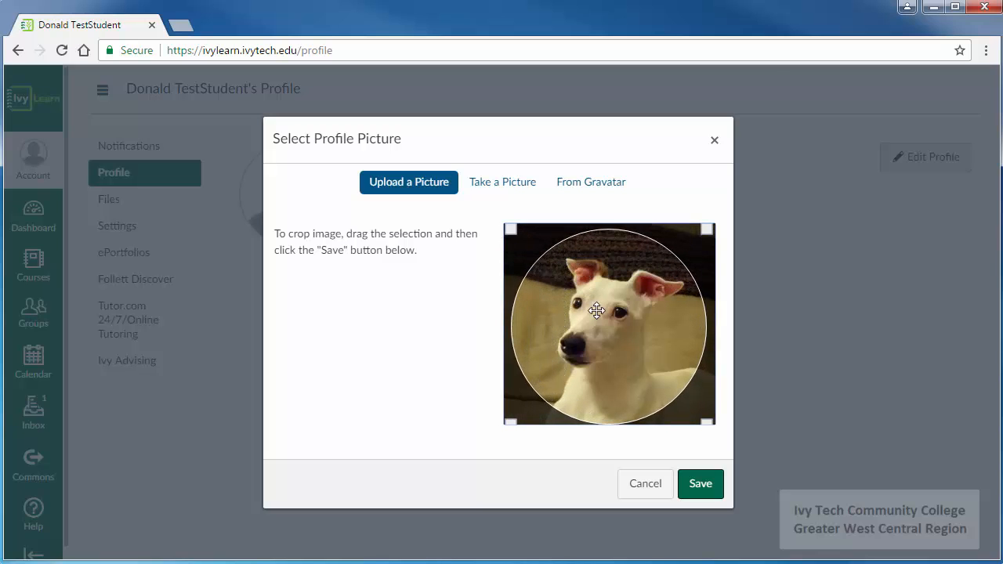
pyautogui.moveTo(612, 324); pyautogui.dragTo(612, 321)
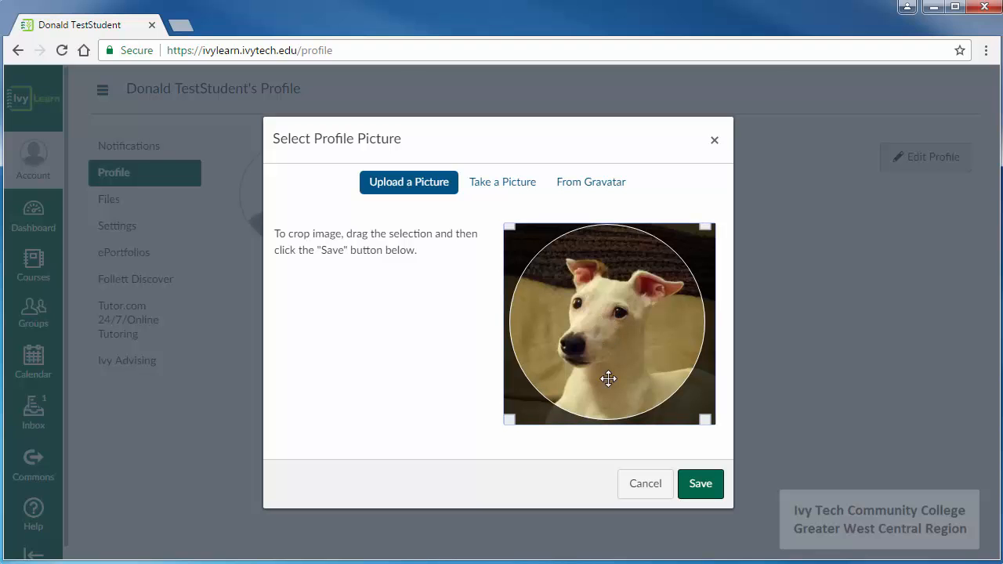
pyautogui.click(702, 485)
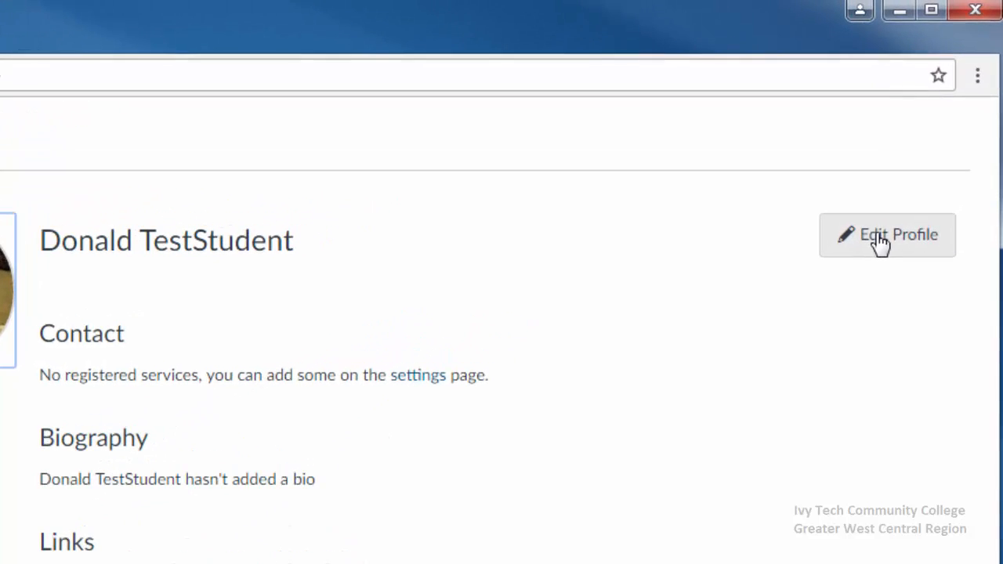
# Add a teaching and PhD biography and a link titled "Learn more about me at this website:" to the profile, and save it
pyautogui.click(909, 200)
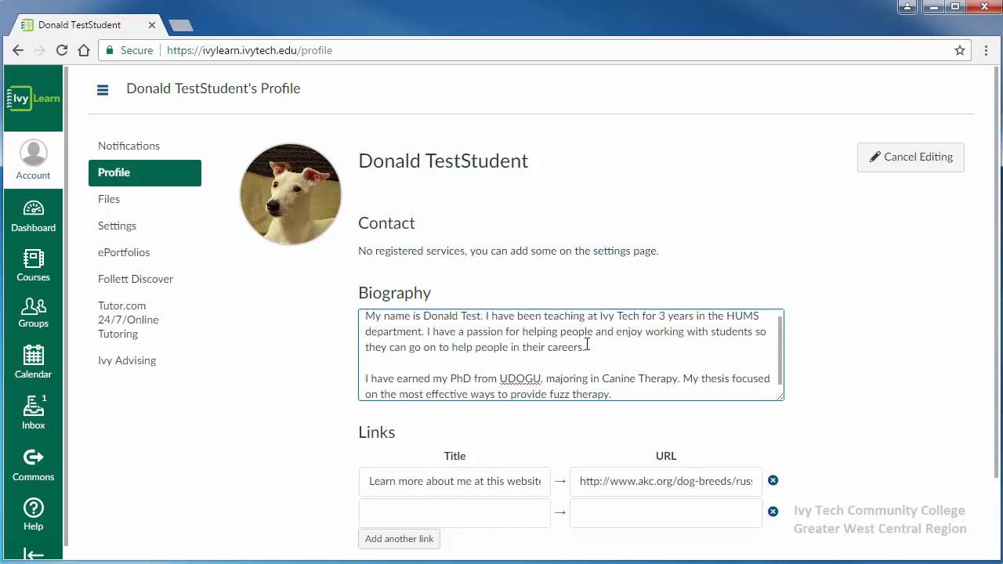
pyautogui.scroll(-2, 586, 345)
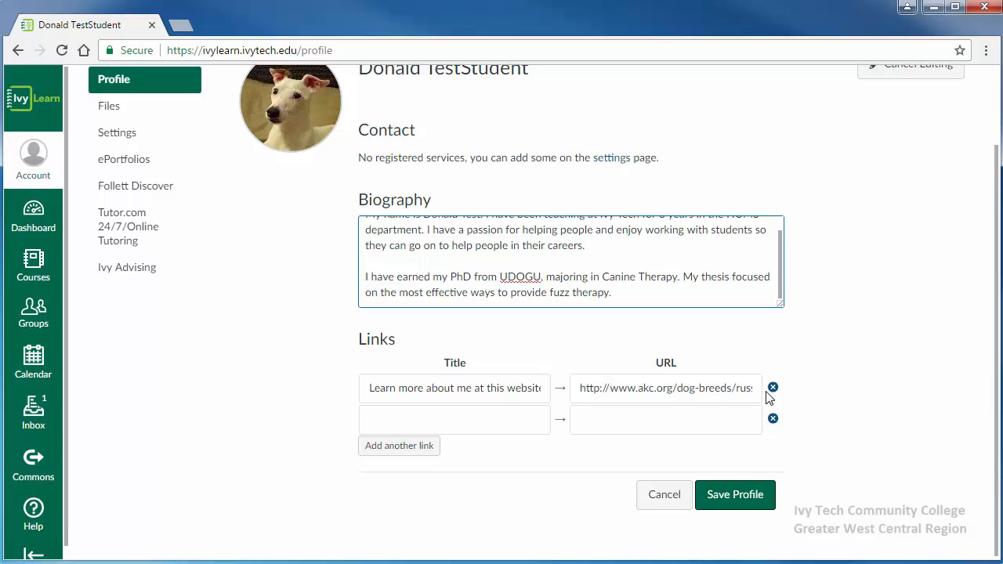
pyautogui.click(745, 500)
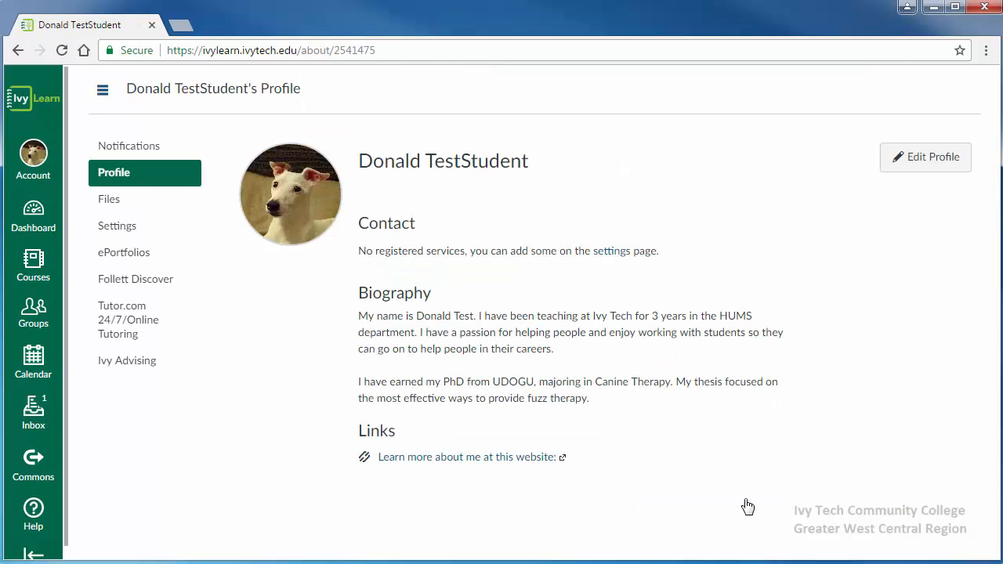
# Review the contact method registration form and the web services in the account settings
pyautogui.click(114, 230)
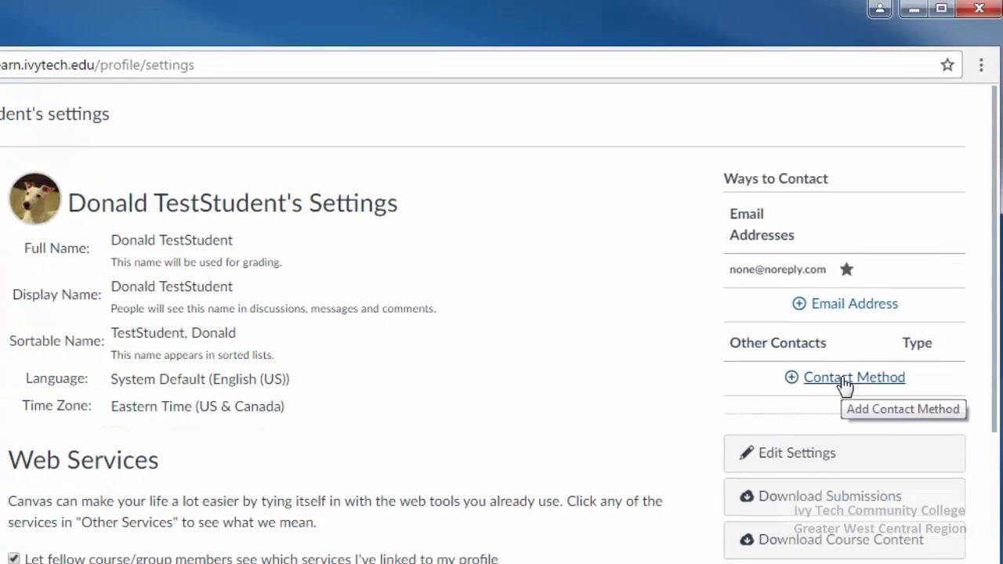
pyautogui.click(840, 395)
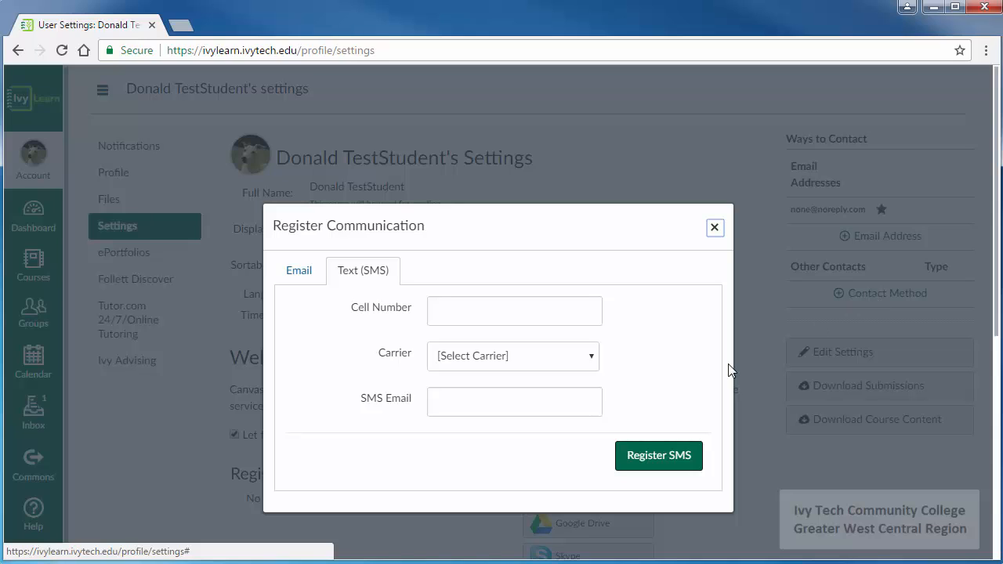
pyautogui.click(714, 229)
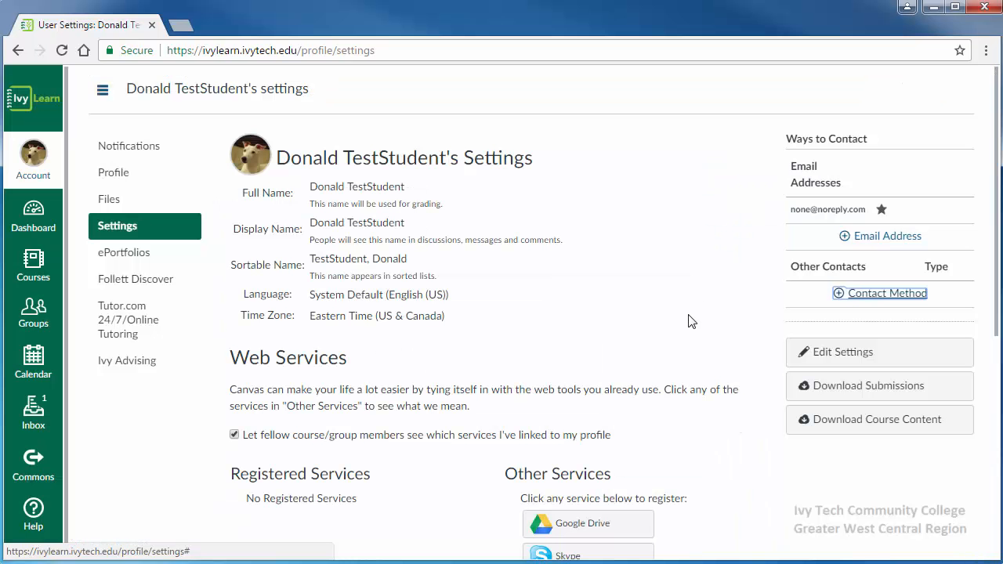
pyautogui.scroll(-2, 686, 337)
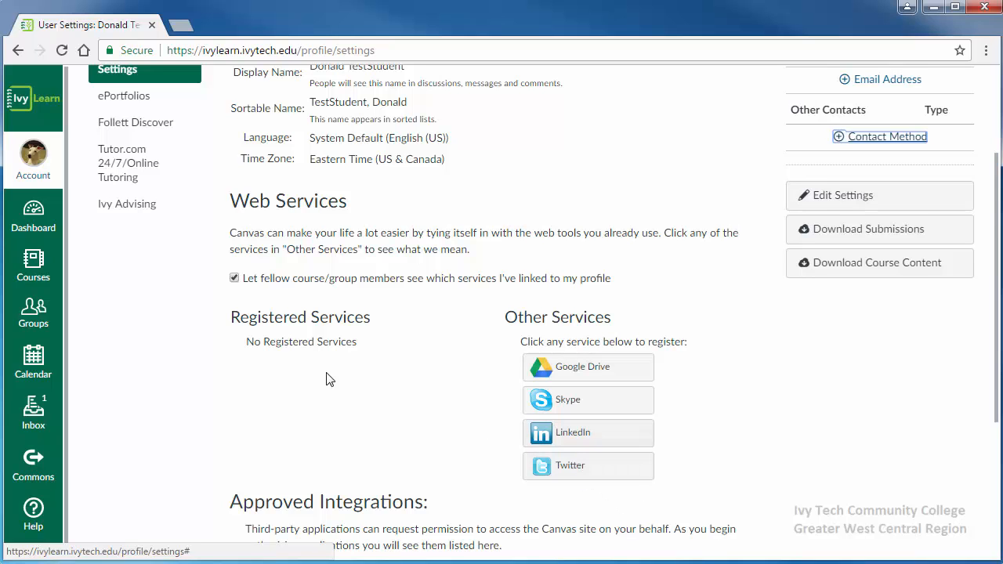
pyautogui.scroll(2, 324, 376)
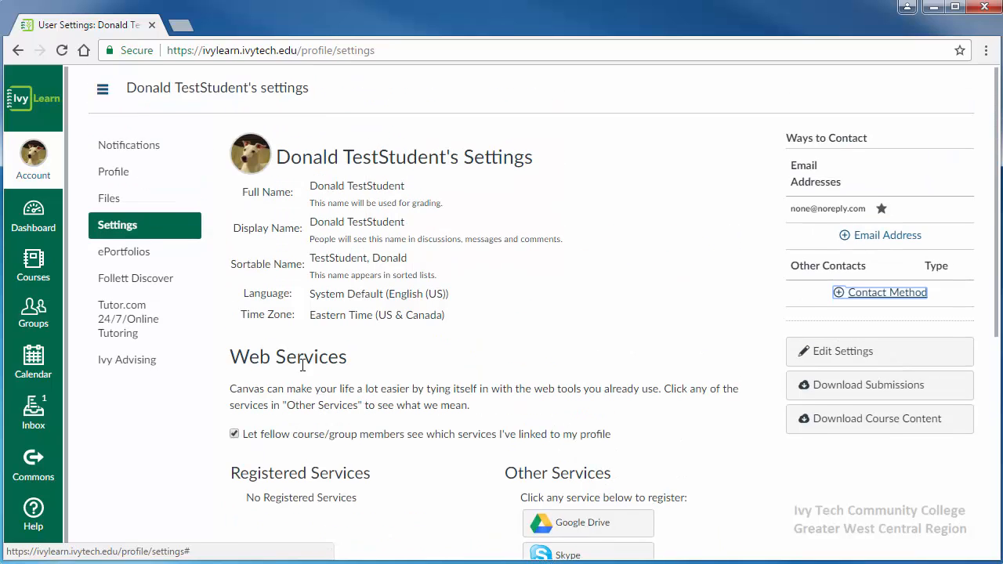
# View the notification preferences, acknowledging the privacy notice, and open the account's files
pyautogui.click(135, 153)
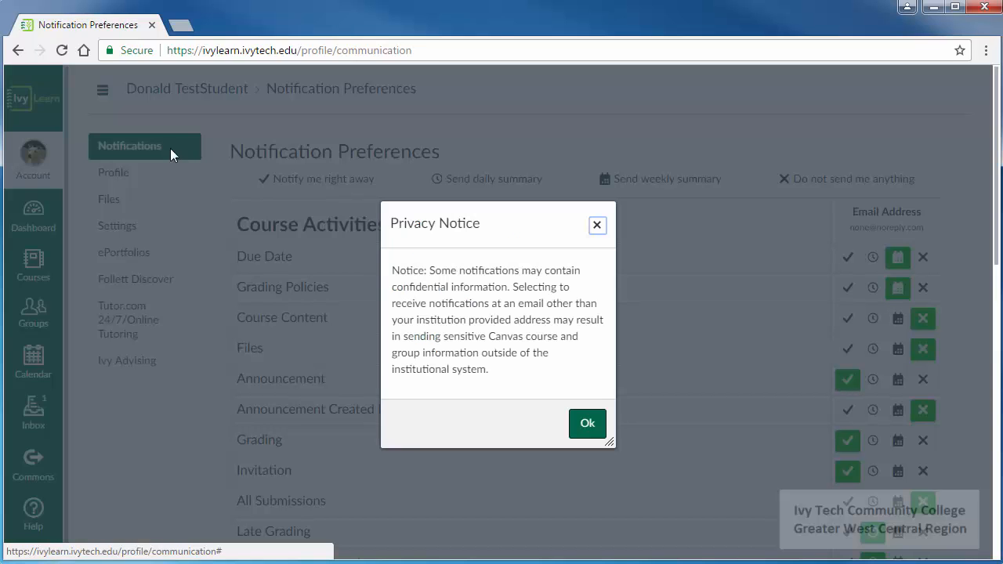
pyautogui.click(587, 427)
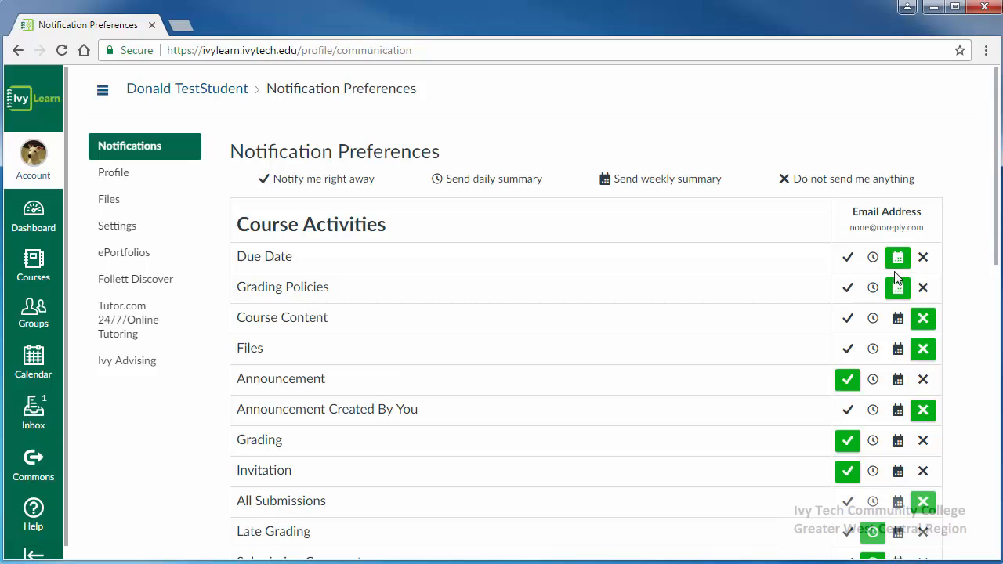
pyautogui.click(108, 202)
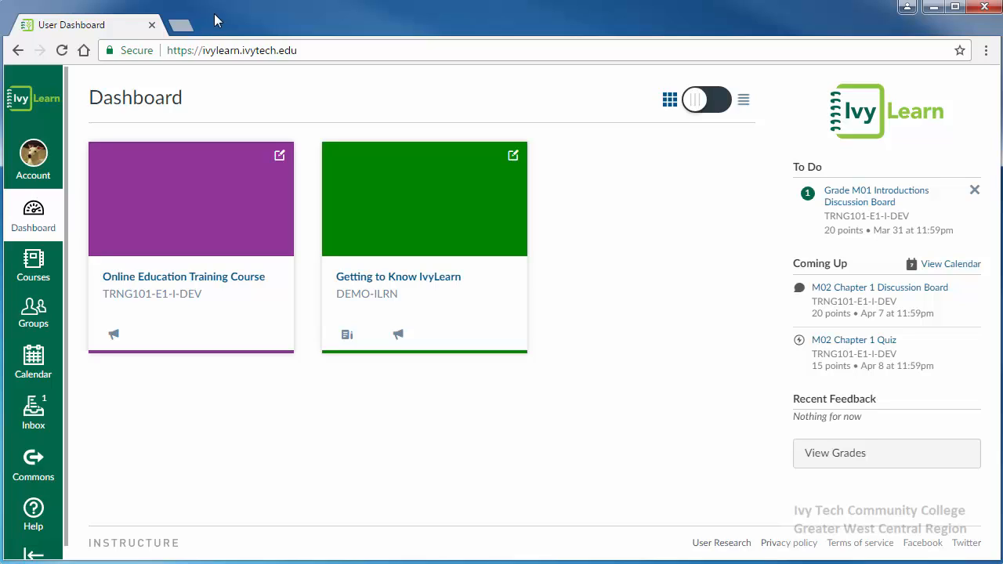
# Change the Online Education Training Course card's color on the dashboard to pink, #F06291
pyautogui.click(280, 161)
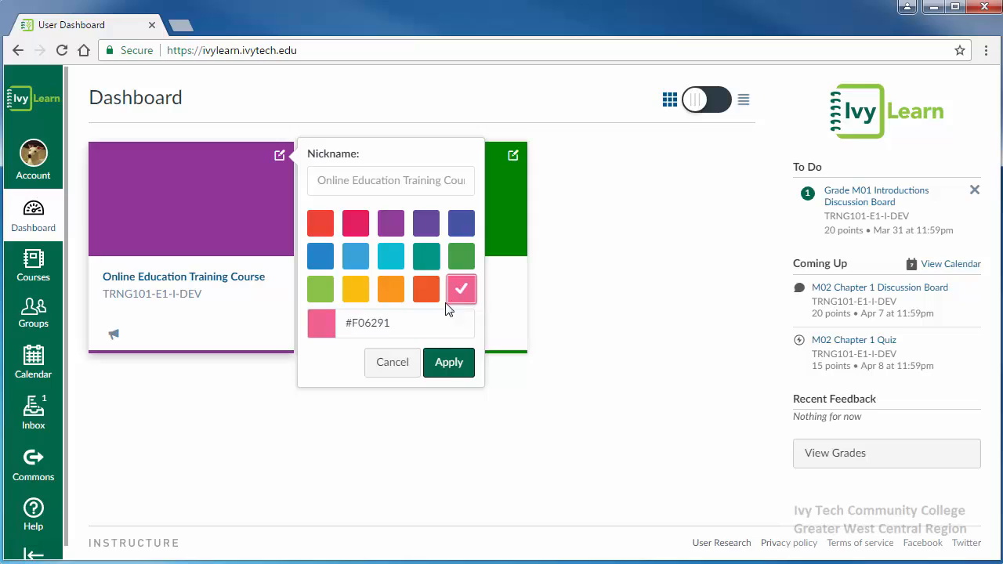
pyautogui.click(448, 369)
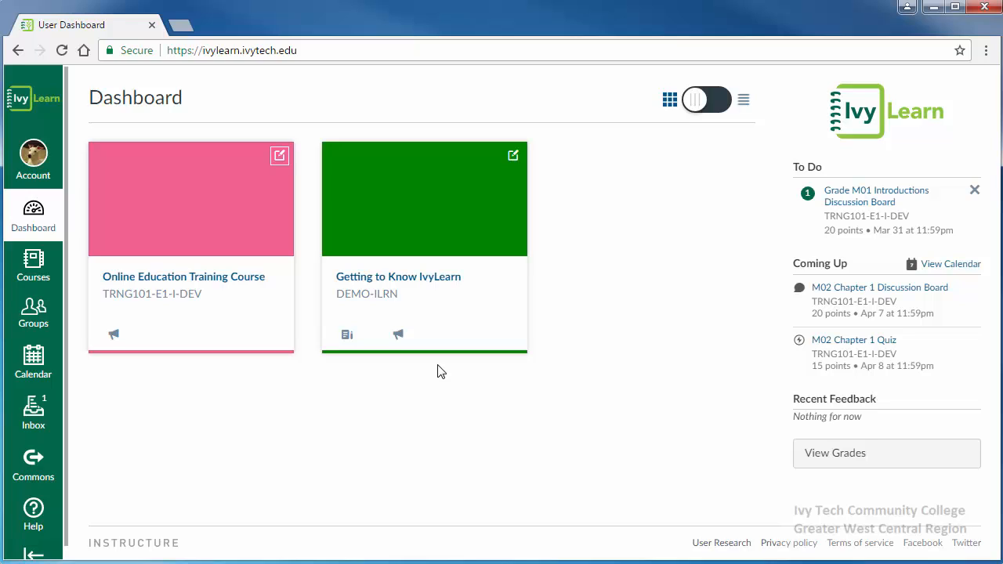
# Switch the dashboard to the Recent Activity view and expand the Assignment Notifications
pyautogui.click(696, 105)
pyautogui.click(696, 105)
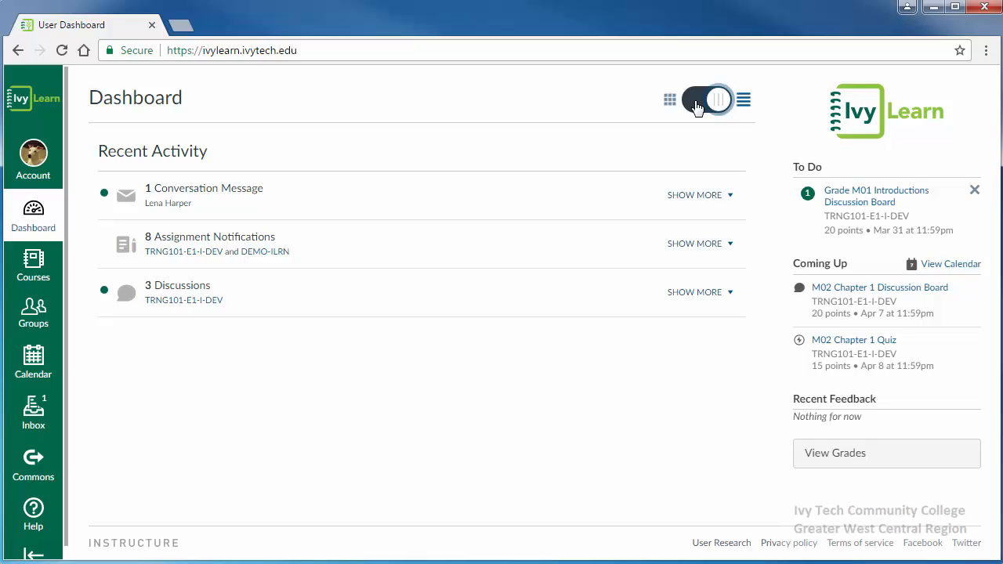
pyautogui.click(705, 247)
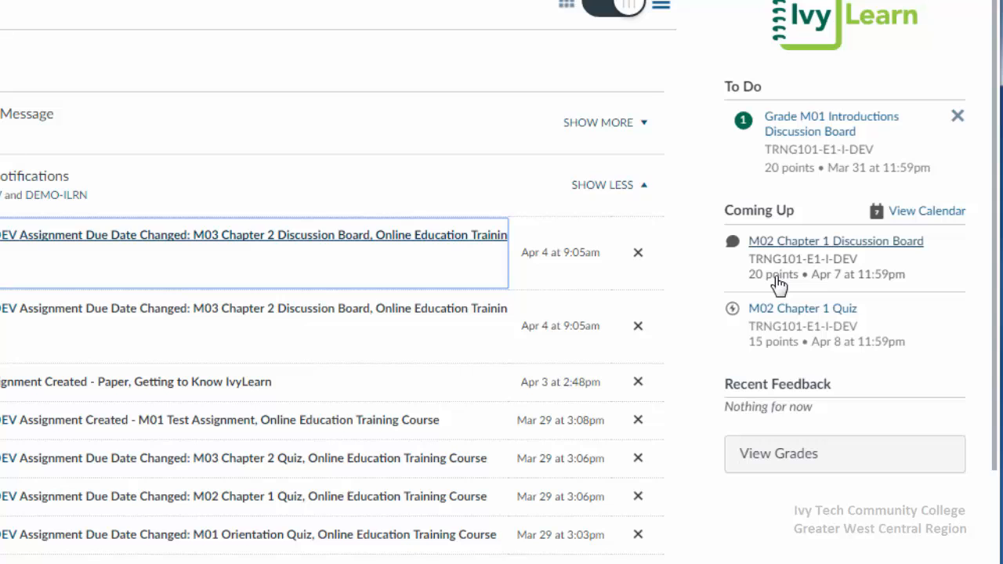
# Open the grades overview from the dashboard
pyautogui.scroll(-1, 810, 417)
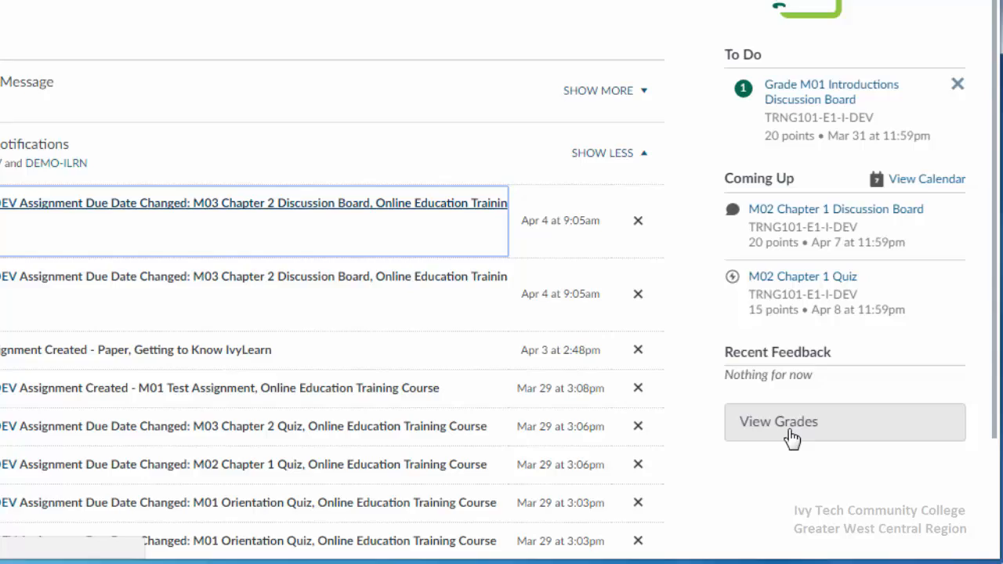
pyautogui.click(789, 435)
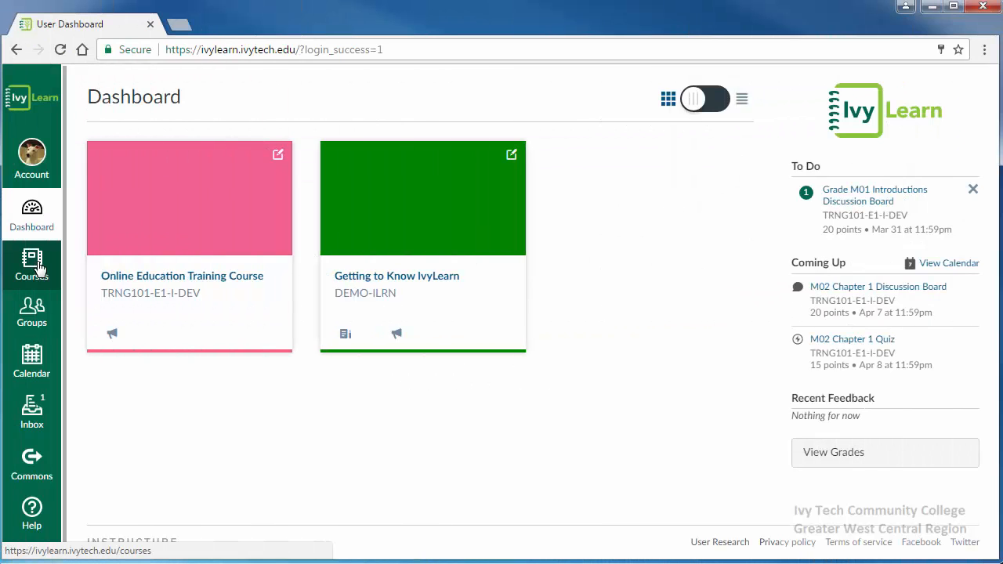
# Open the list of all courses, and remove Getting to Know IvyLearn from the favorite courses and add it back
pyautogui.click(32, 265)
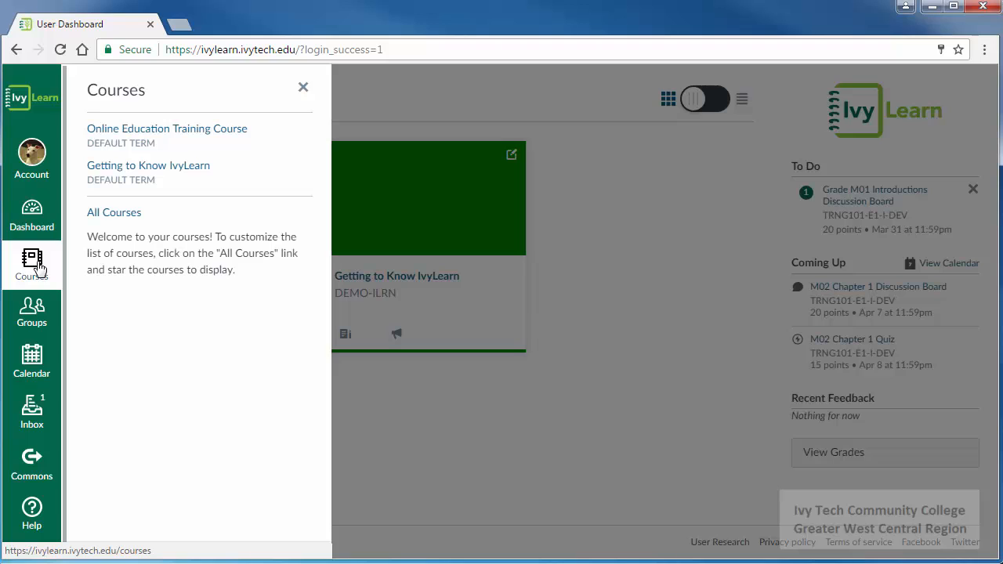
pyautogui.click(122, 214)
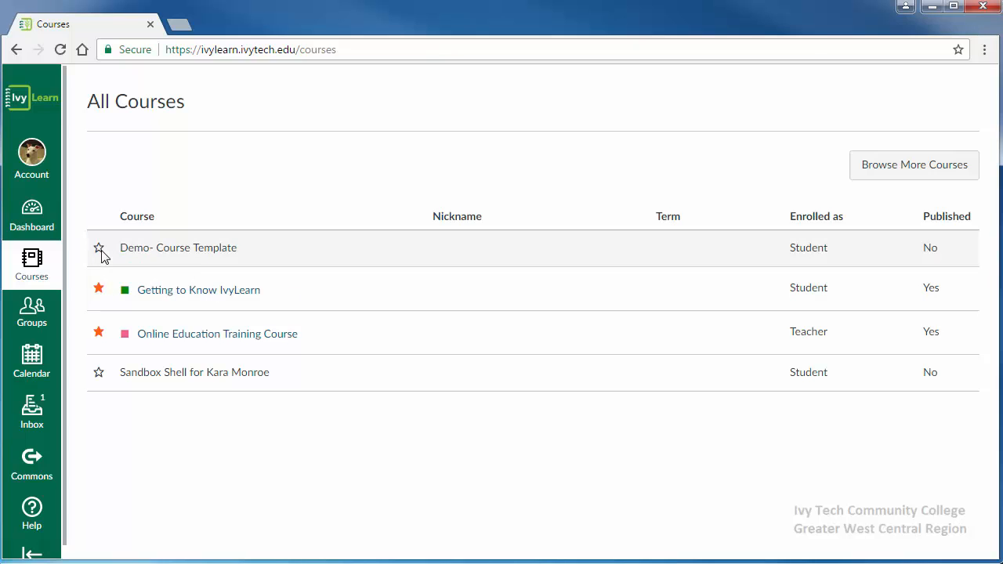
pyautogui.click(100, 250)
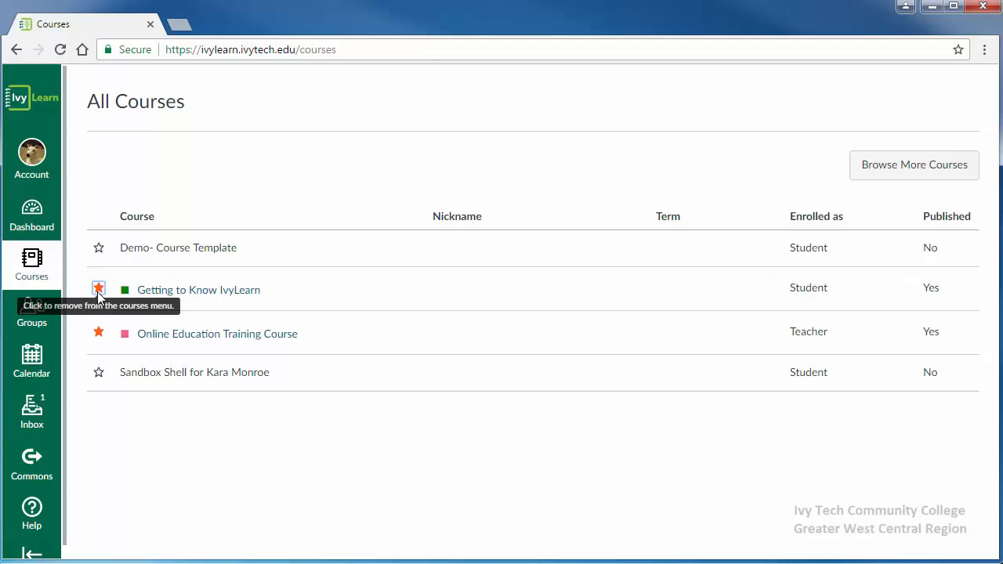
pyautogui.click(98, 289)
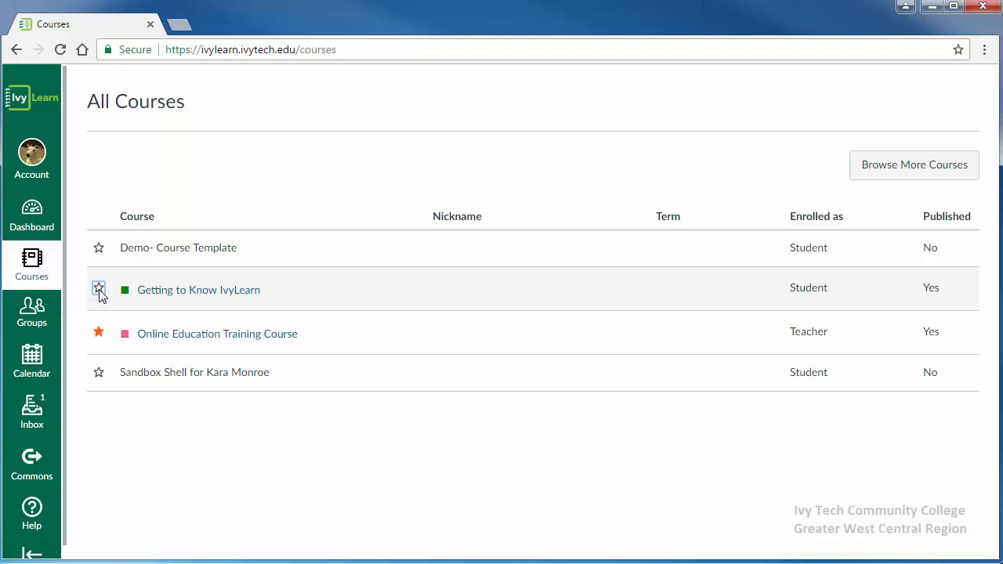
pyautogui.click(99, 289)
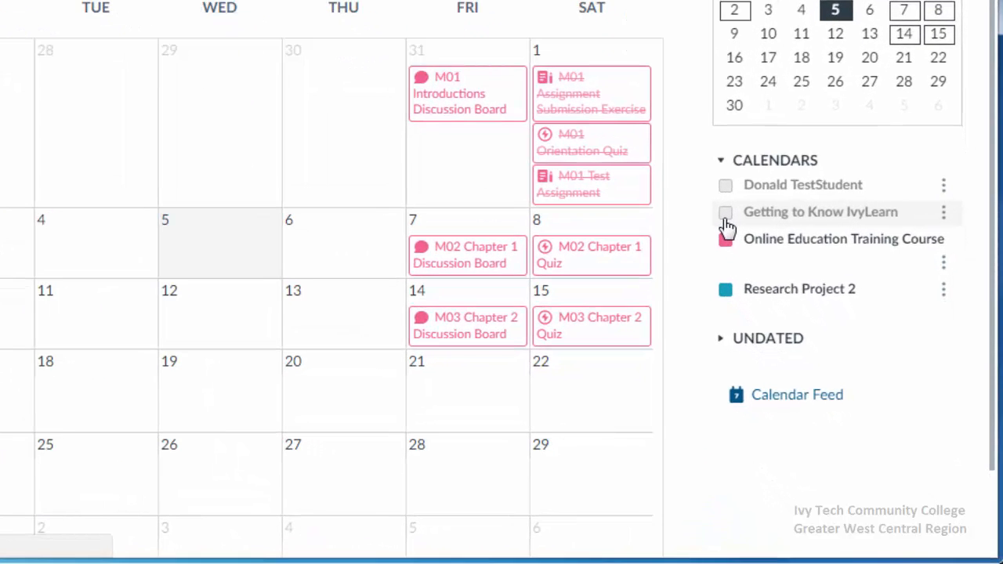
# Display the Getting to Know IvyLearn calendar and the personal calendar in the April 2017 month view
pyautogui.click(725, 216)
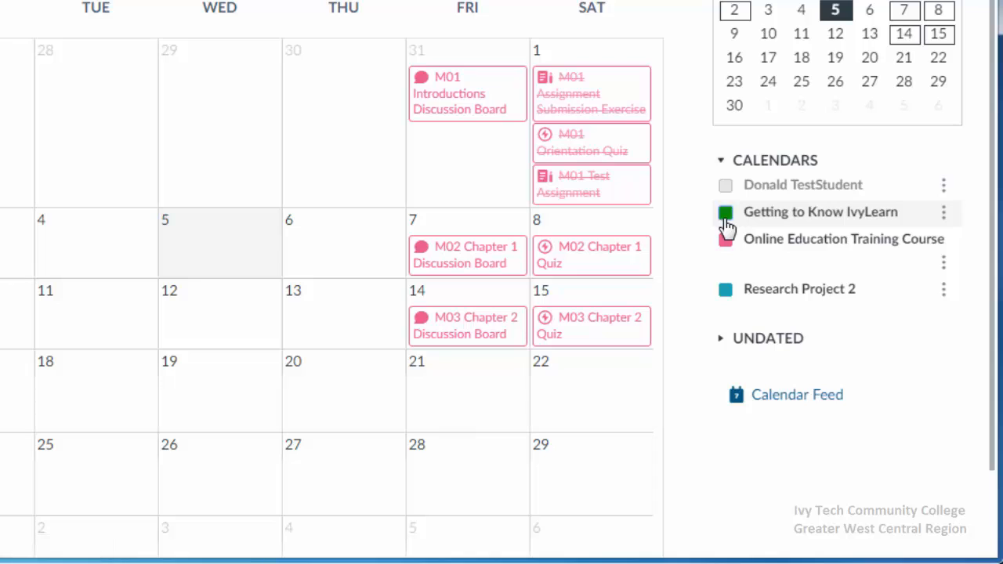
pyautogui.click(726, 187)
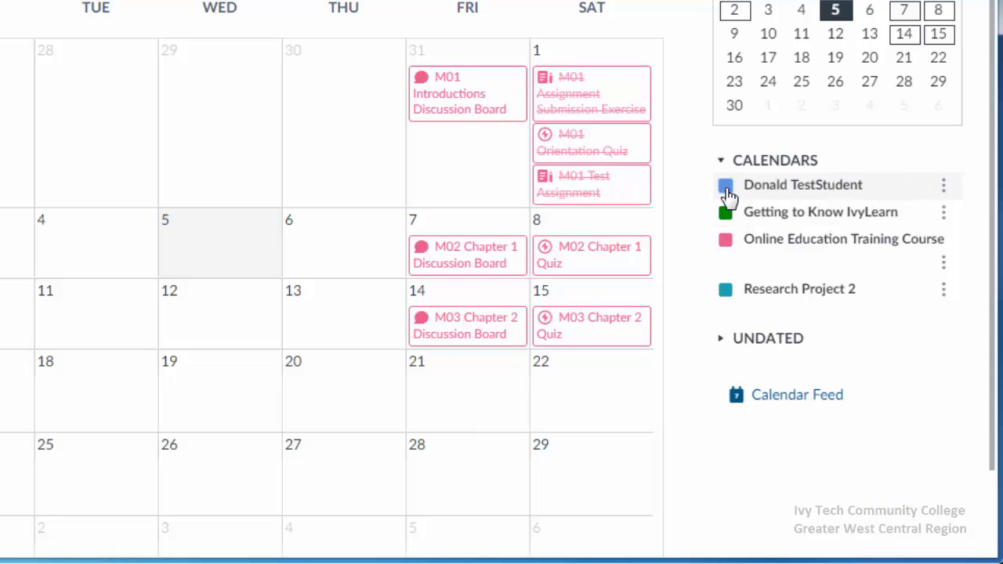
pyautogui.click(726, 186)
pyautogui.click(726, 187)
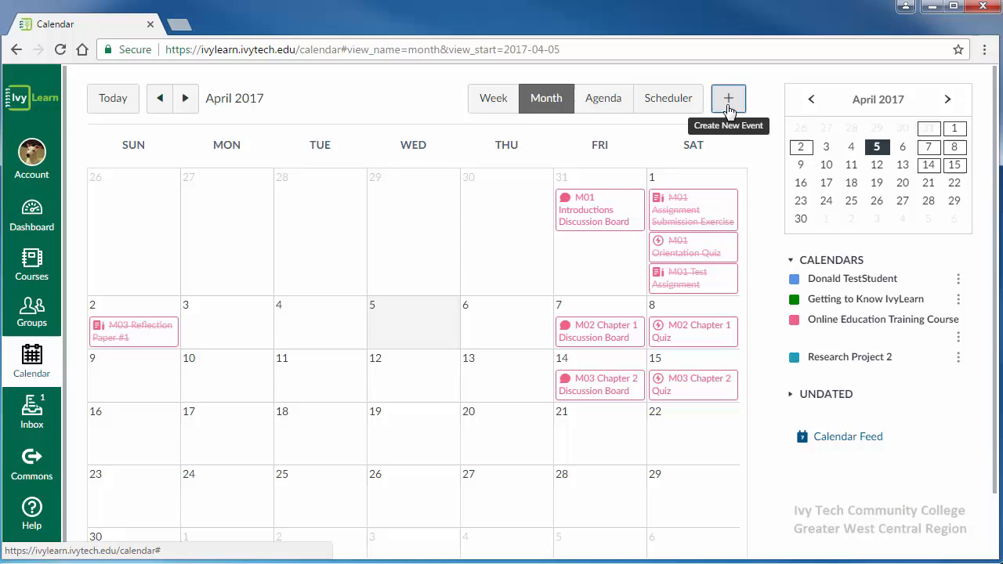
# Open the form for a new calendar event and review which calendars the event can be added to
pyautogui.click(608, 149)
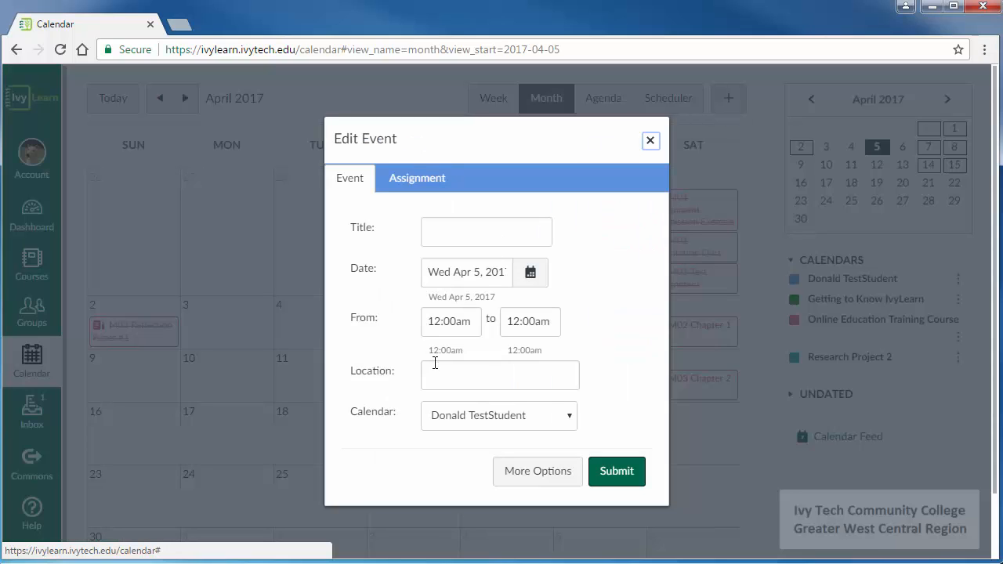
pyautogui.click(570, 417)
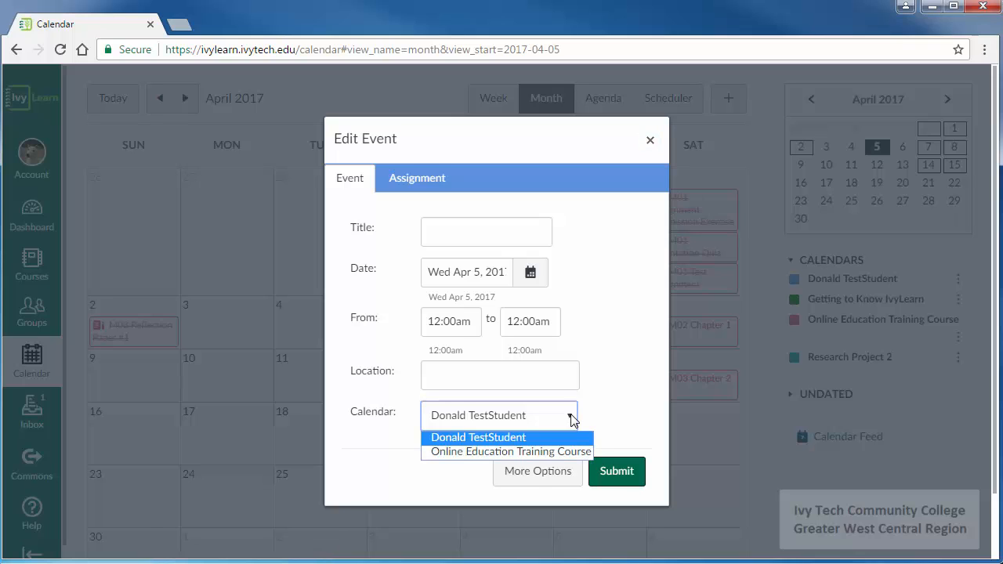
pyautogui.click(570, 419)
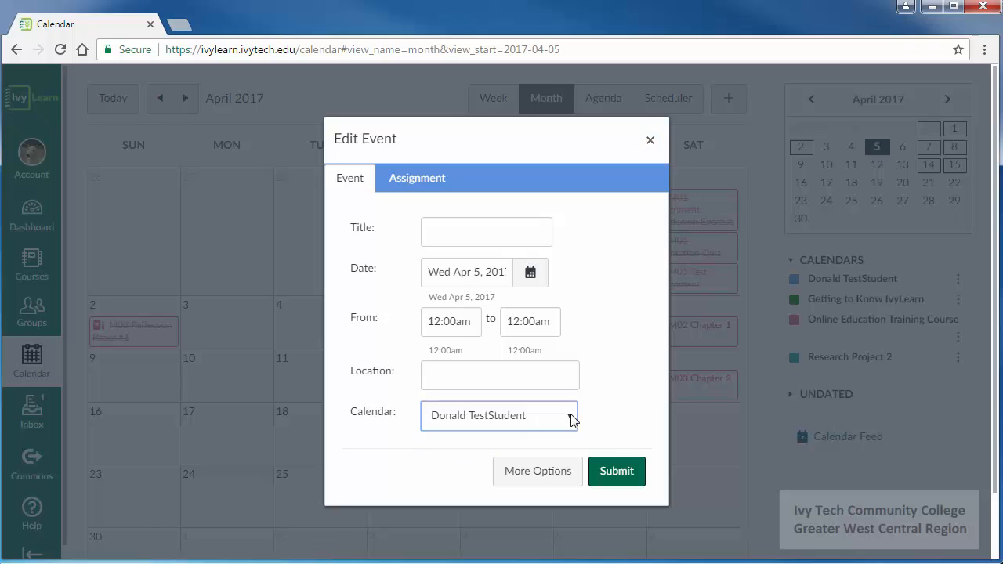
pyautogui.click(571, 417)
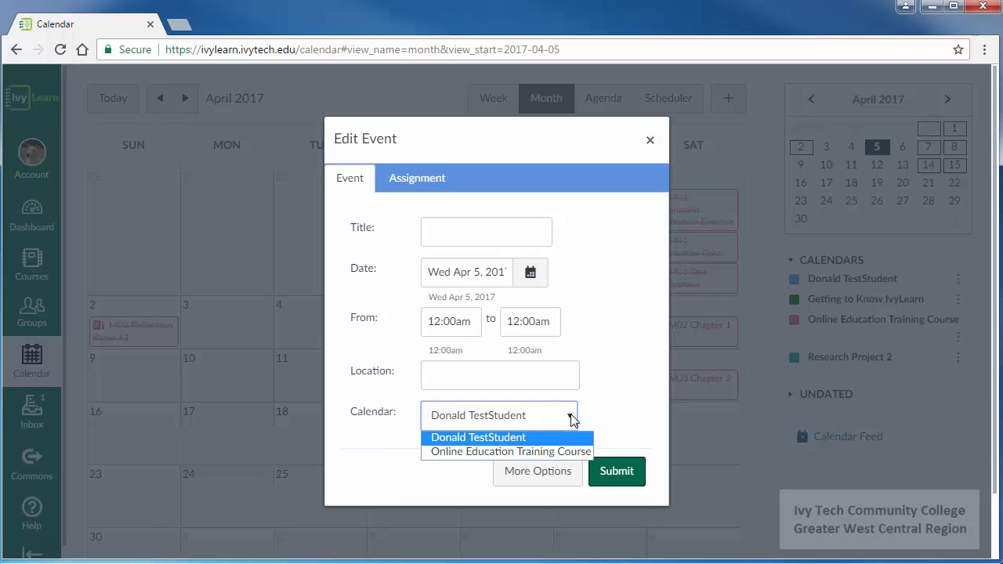
# Switch the new calendar entry to an assignment, review its group choices, and open the full assignment editor
pyautogui.click(415, 180)
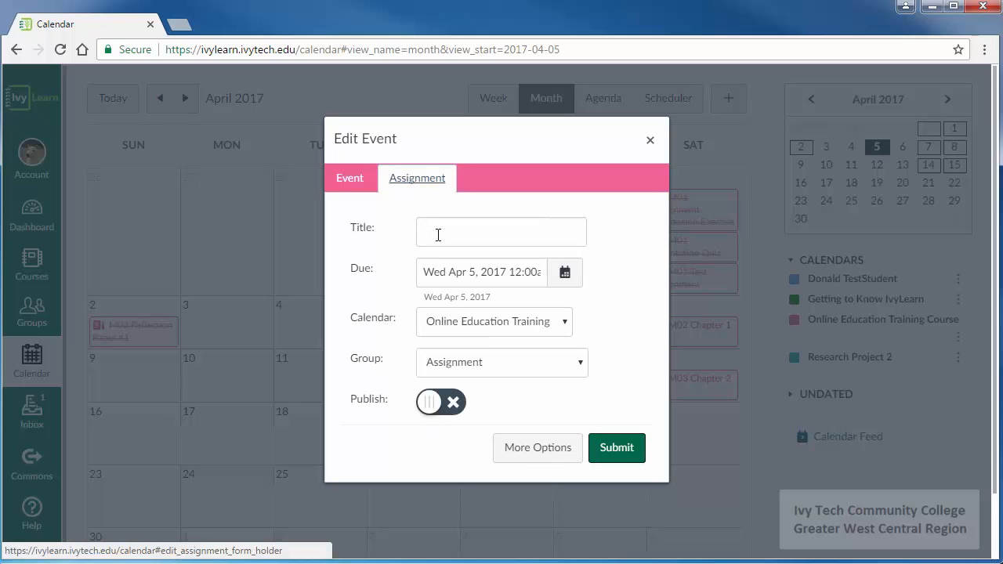
pyautogui.click(449, 362)
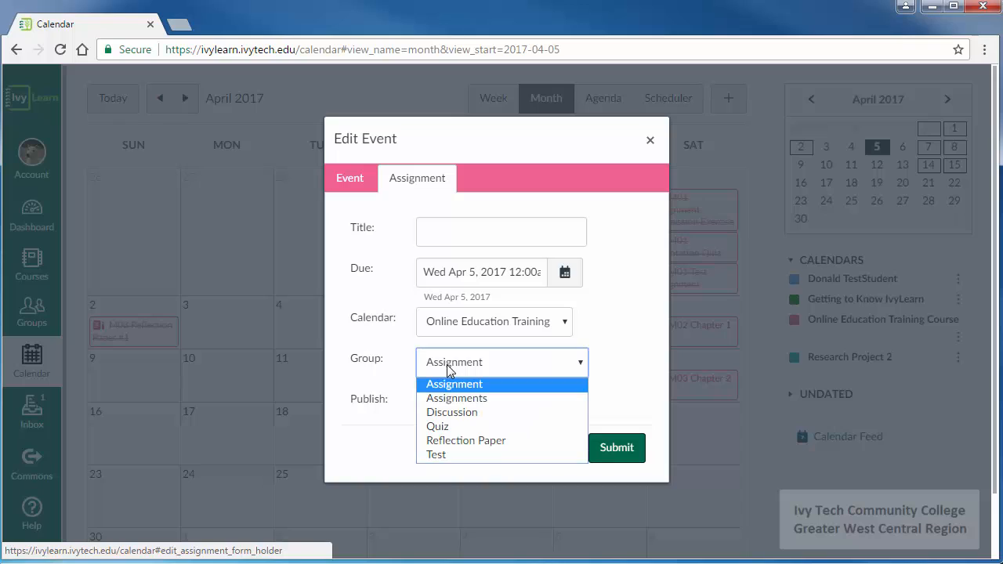
pyautogui.click(449, 362)
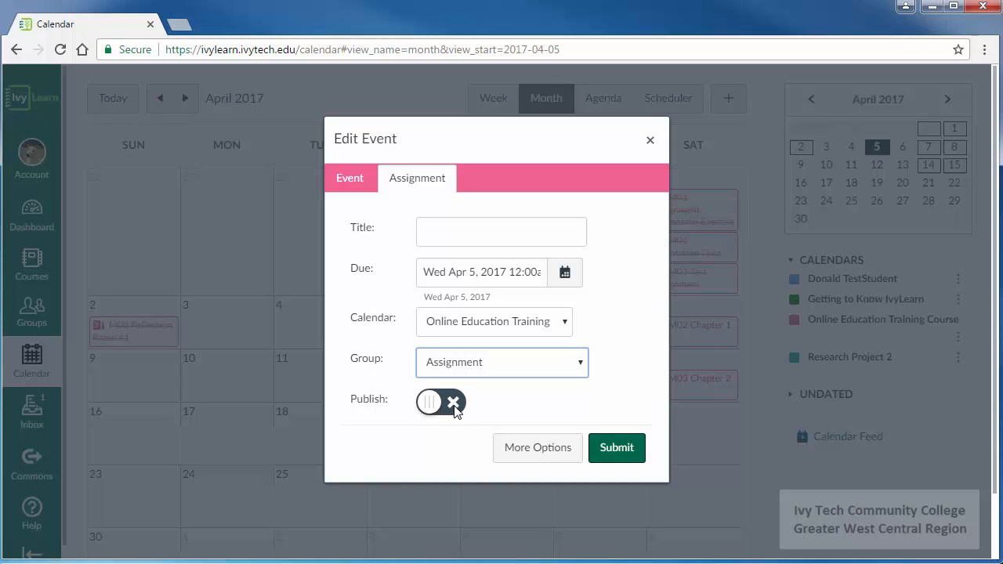
pyautogui.click(536, 458)
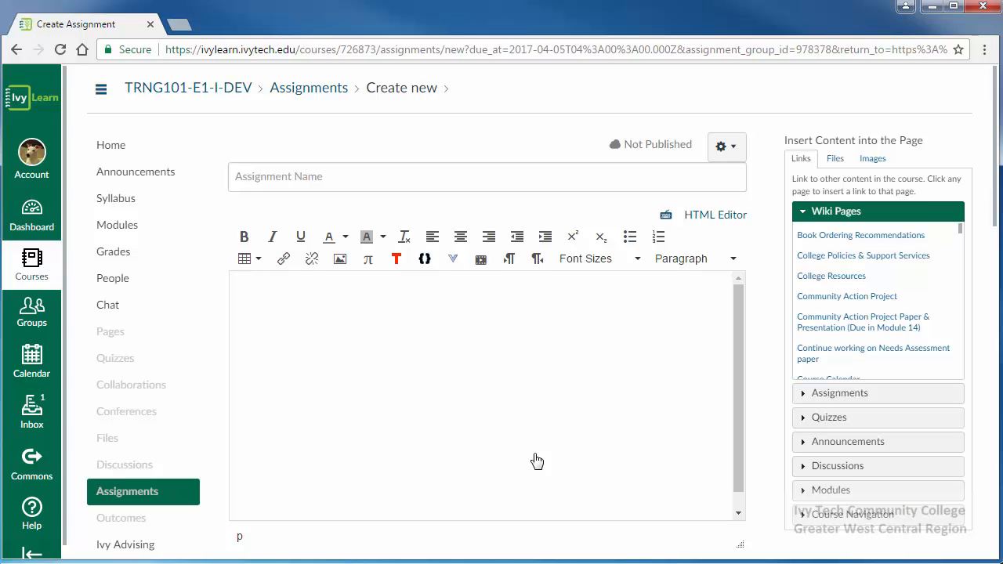
# Return to the calendar and move the M03 Chapter 2 Quiz to Saturday, April 22
pyautogui.click(52, 375)
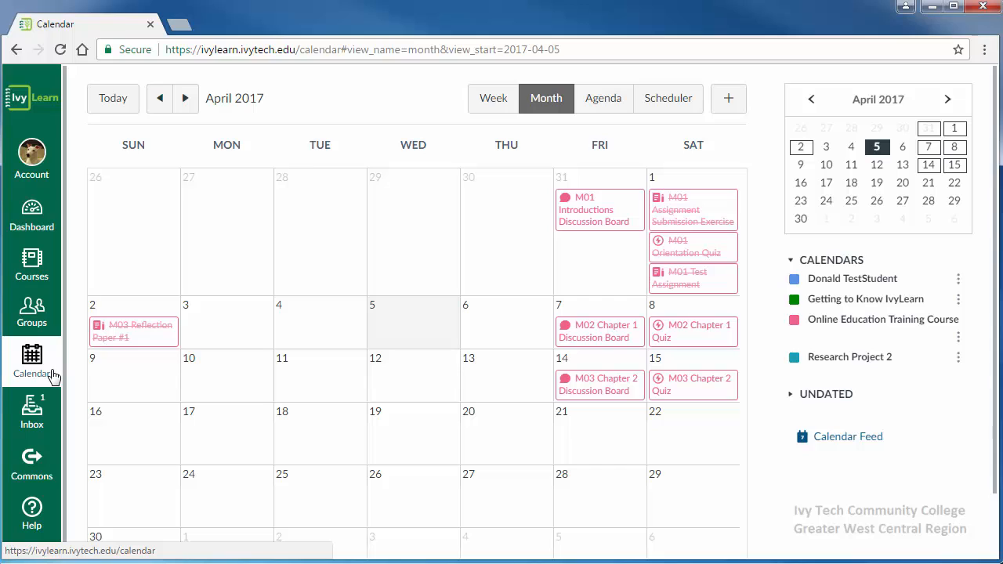
pyautogui.moveTo(695, 381); pyautogui.dragTo(694, 451)
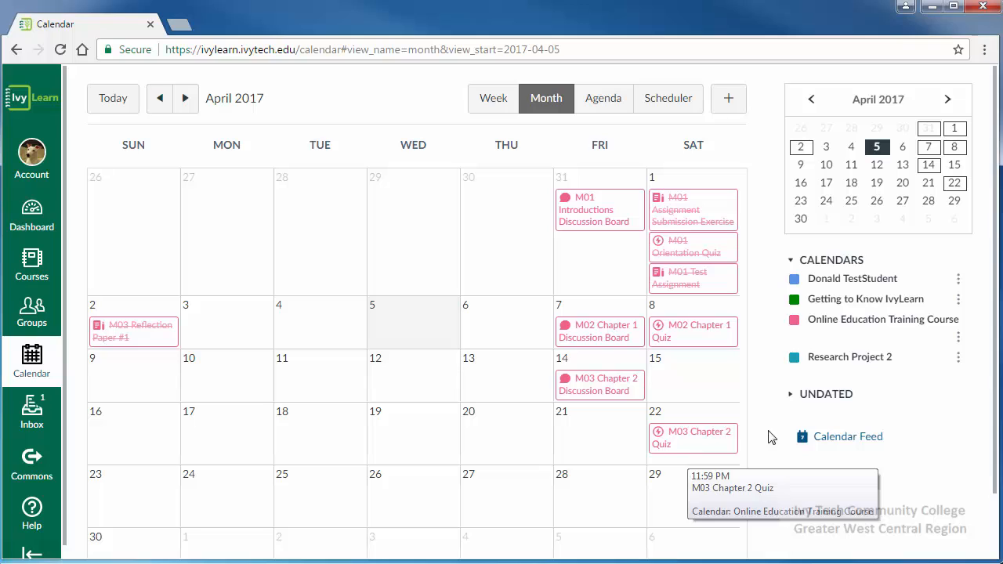
# Review the color choices for the personal calendar and cancel without applying a color
pyautogui.click(959, 284)
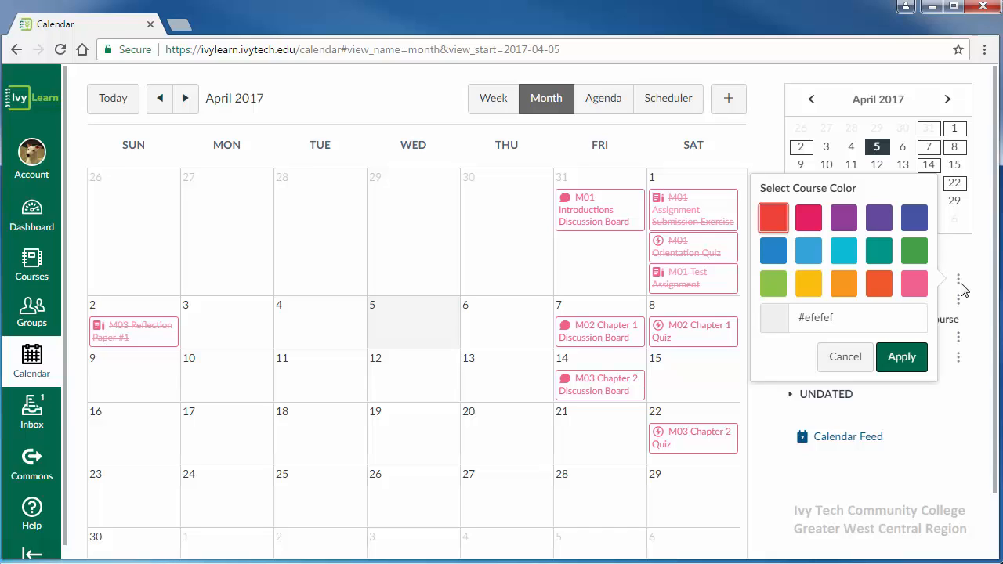
pyautogui.click(840, 359)
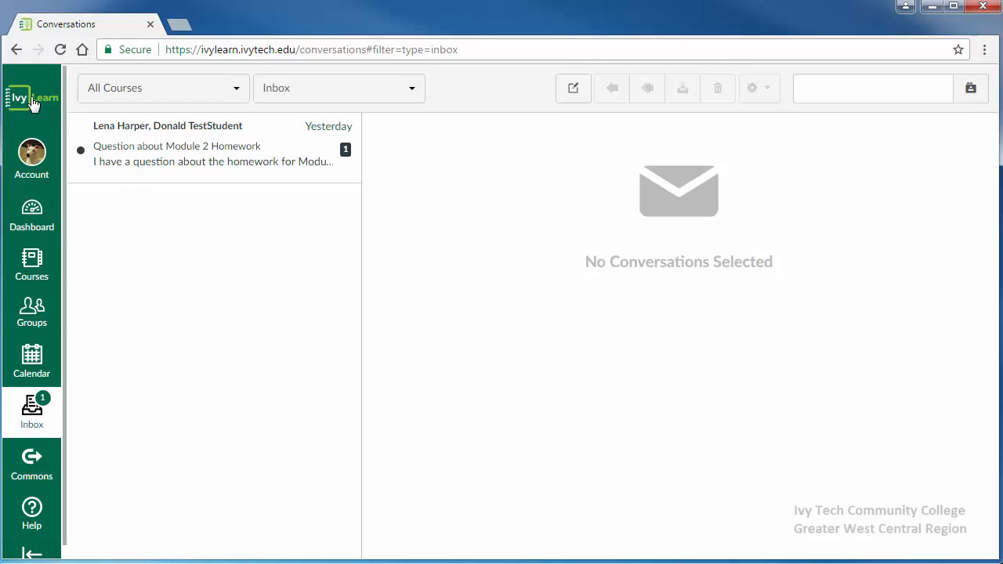
# Review the course filter and the mailbox folder filter above the inbox message list
pyautogui.click(191, 100)
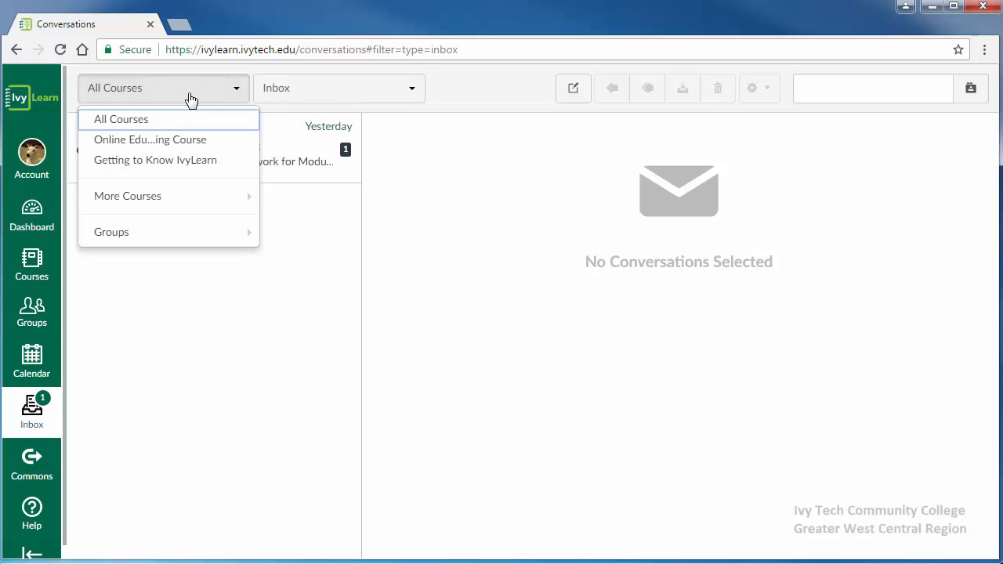
pyautogui.click(305, 100)
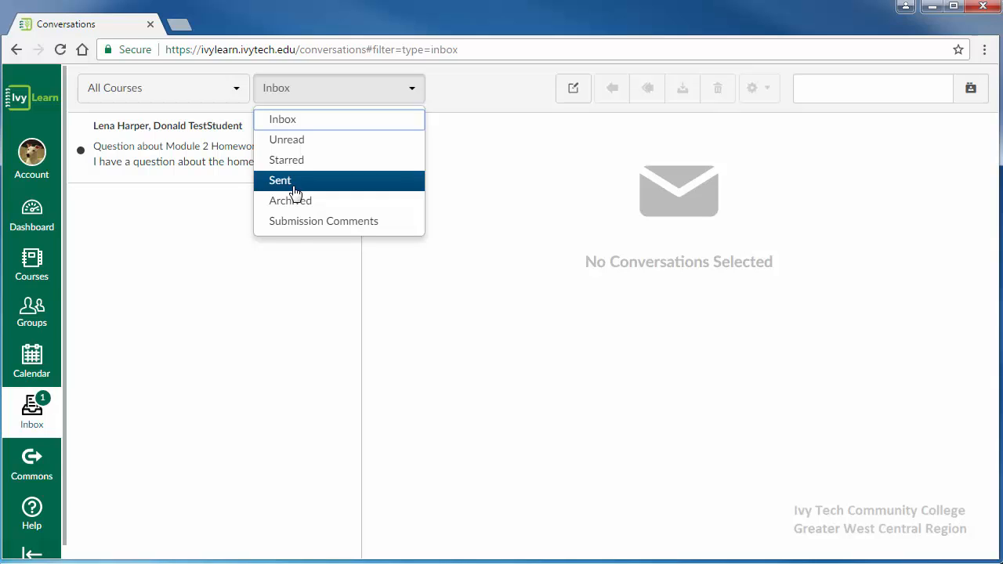
pyautogui.click(208, 374)
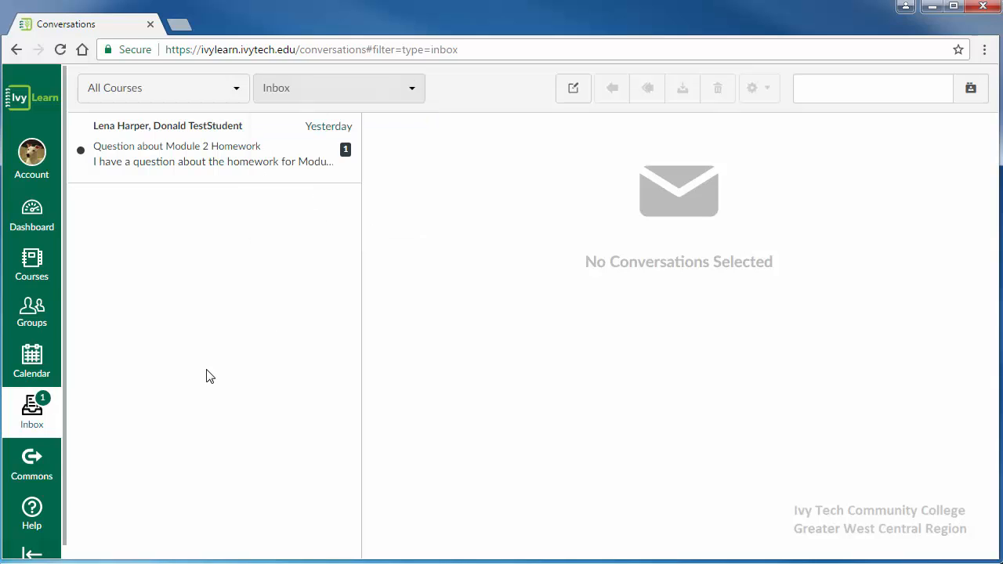
# Open the Question about Module 2 Homework message and review its reply form and additional message options
pyautogui.click(186, 145)
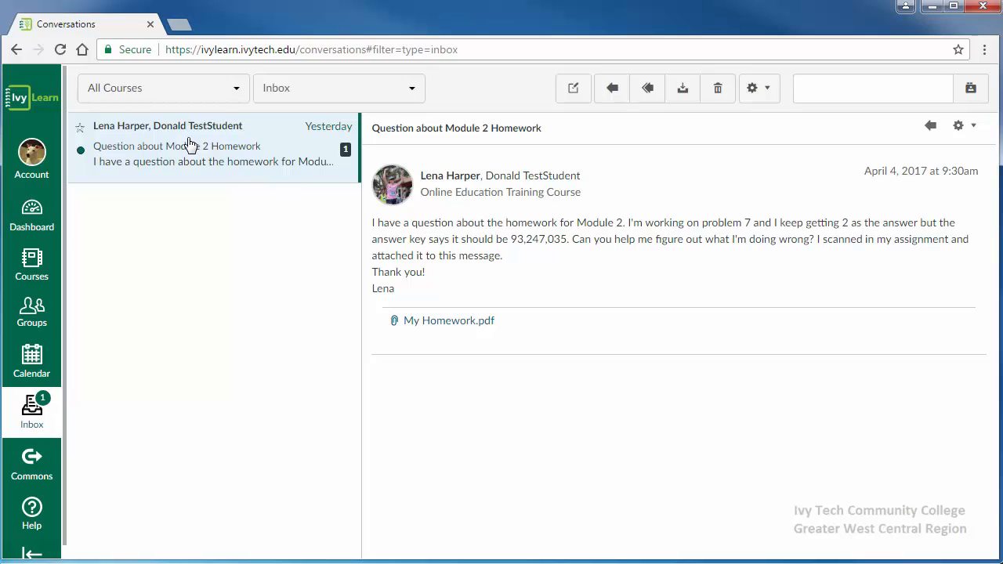
pyautogui.click(931, 126)
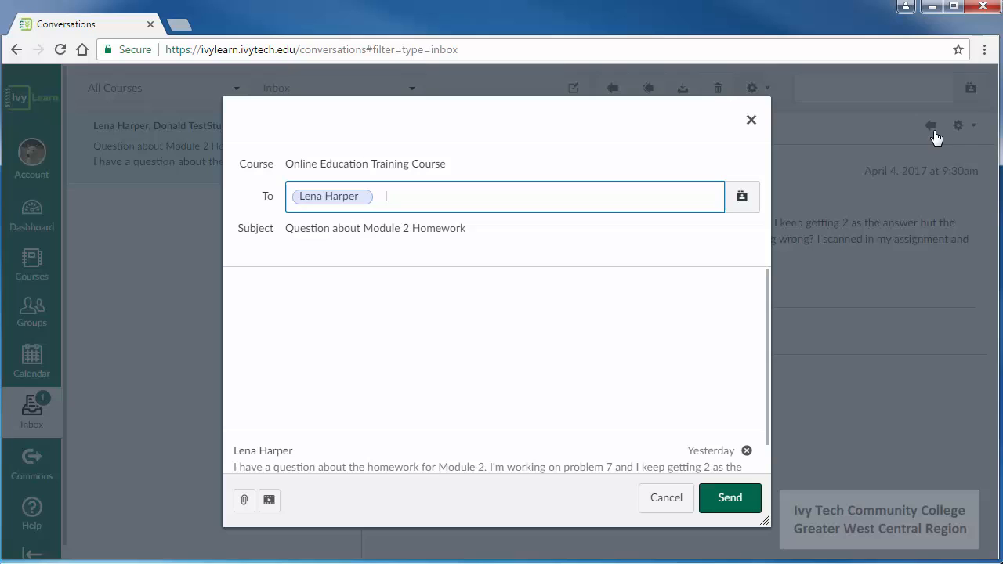
pyautogui.click(750, 122)
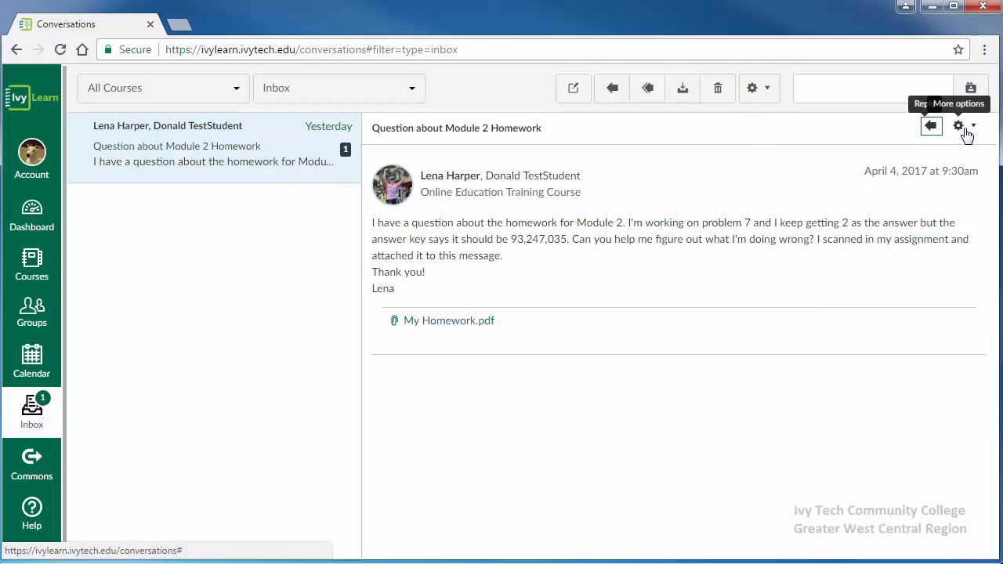
pyautogui.click(963, 126)
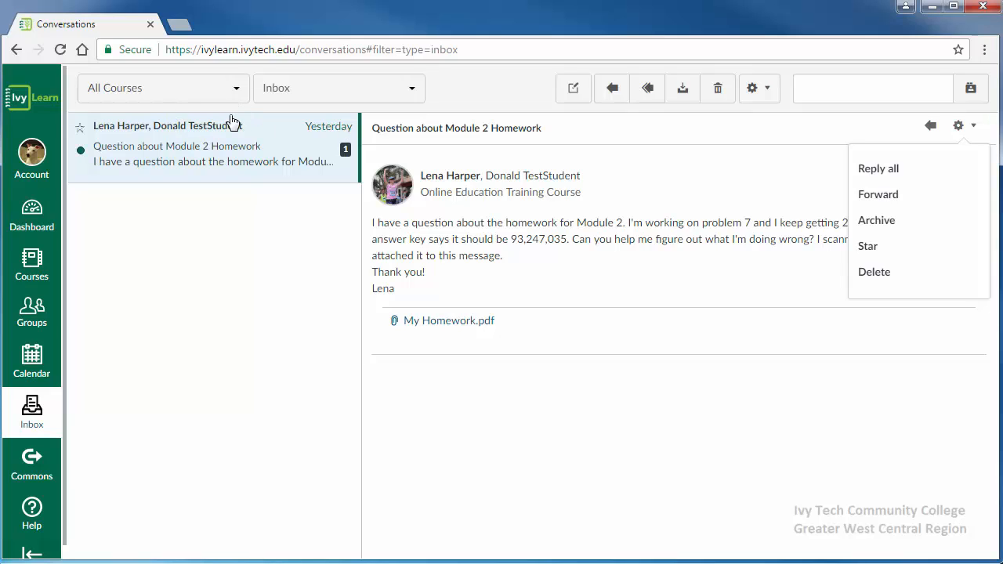
# Start a new message for the Online Education Training Course and address it to the first individual listed under Teachers
pyautogui.click(574, 98)
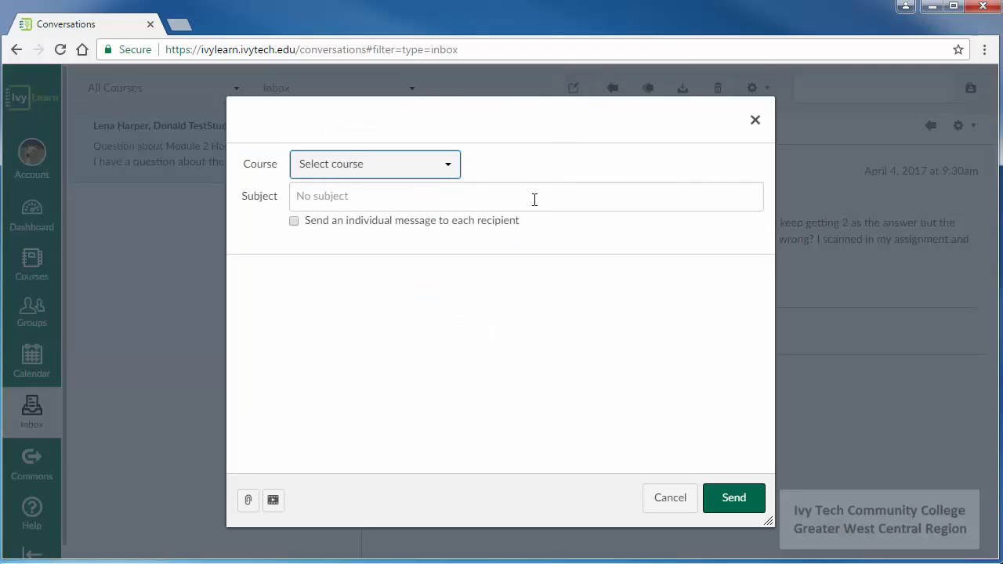
pyautogui.click(374, 170)
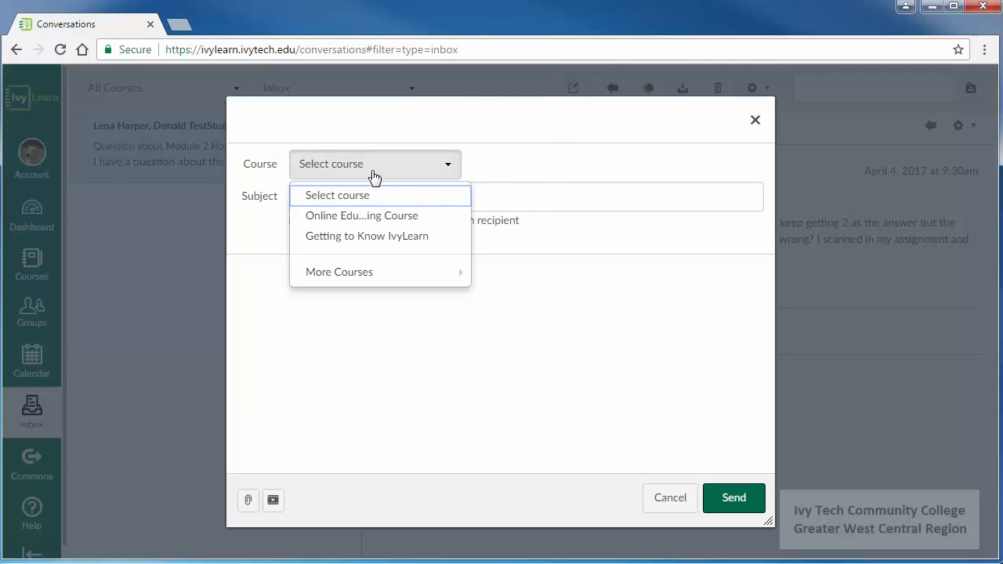
pyautogui.click(374, 216)
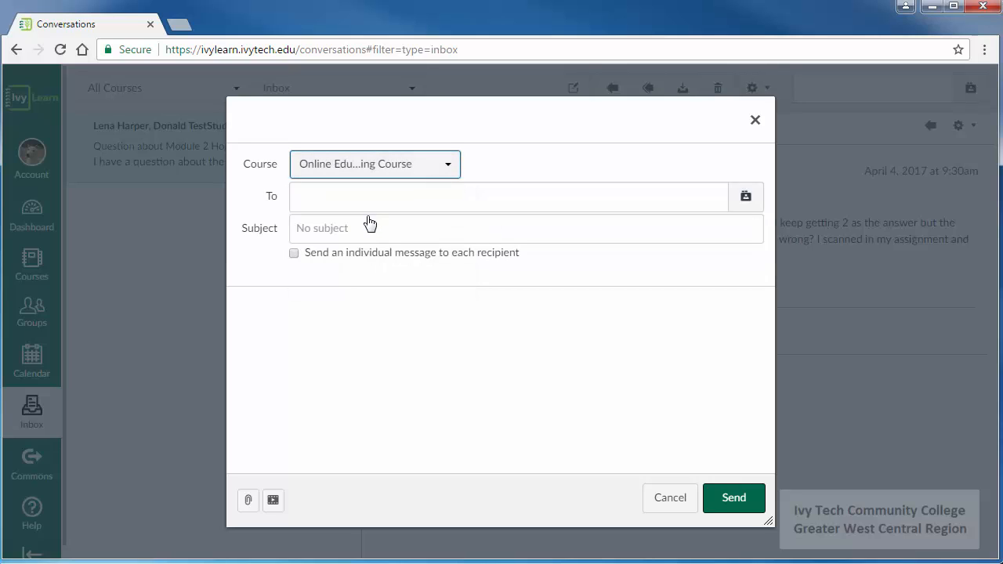
pyautogui.click(748, 207)
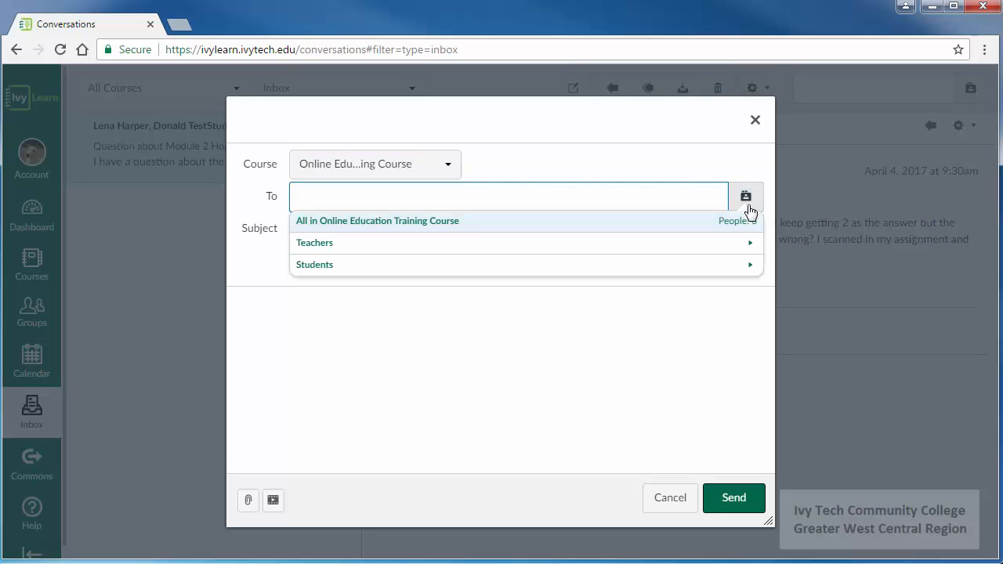
pyautogui.click(345, 244)
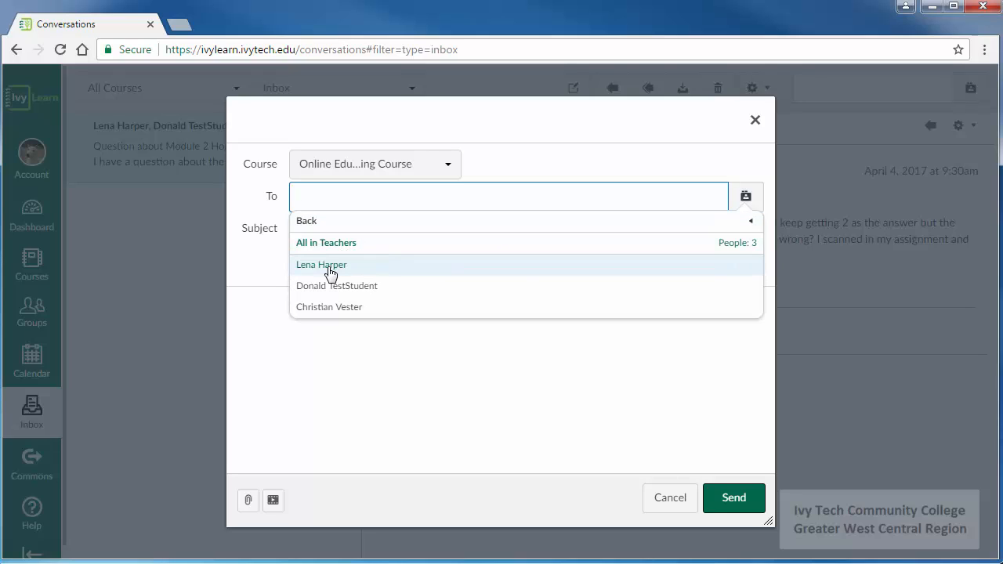
pyautogui.click(326, 265)
# Set the message subject to Note on Homework 3 and have an individual message sent to each recipient
pyautogui.click(333, 227)
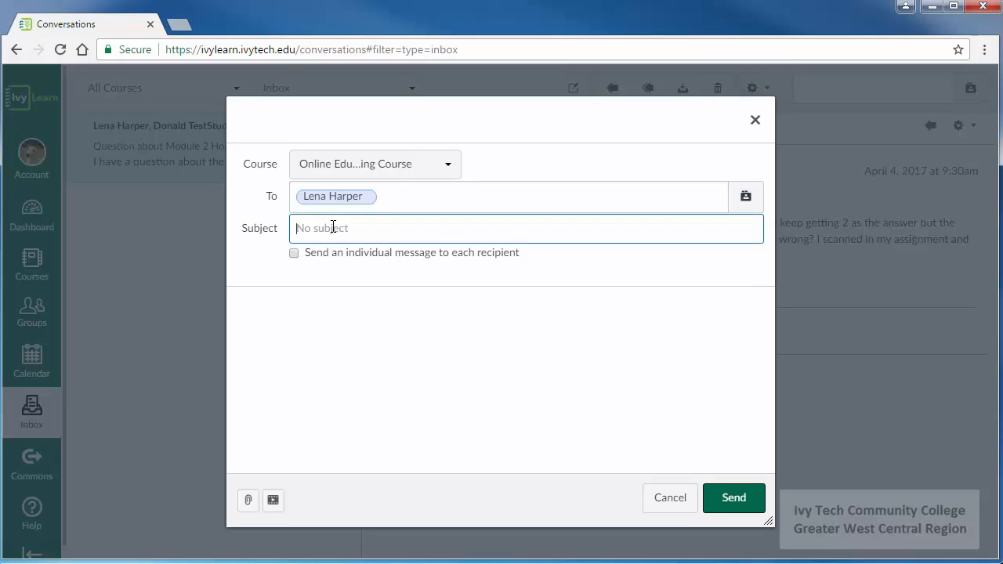
pyautogui.write('Note on Homework 3')
pyautogui.click(294, 254)
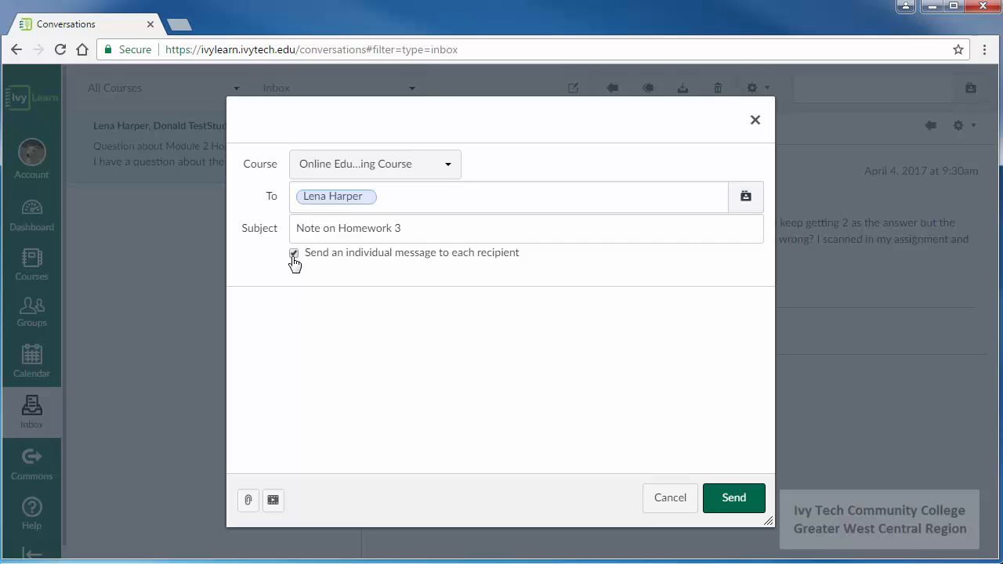
# Write to students that Homework 3 is particularly difficult, needs extra time and requires the table in Appendix A, and send the message
pyautogui.click(299, 335)
pyautogui.write('Dear Students, Homework 3 is particularly difficult. Please be sure to refer to the table in Appendix A for more information and give yourself a little extra time to get this assignment done because it will take you longer than the previous assignments have. Let me know if you have any questions! Donald')
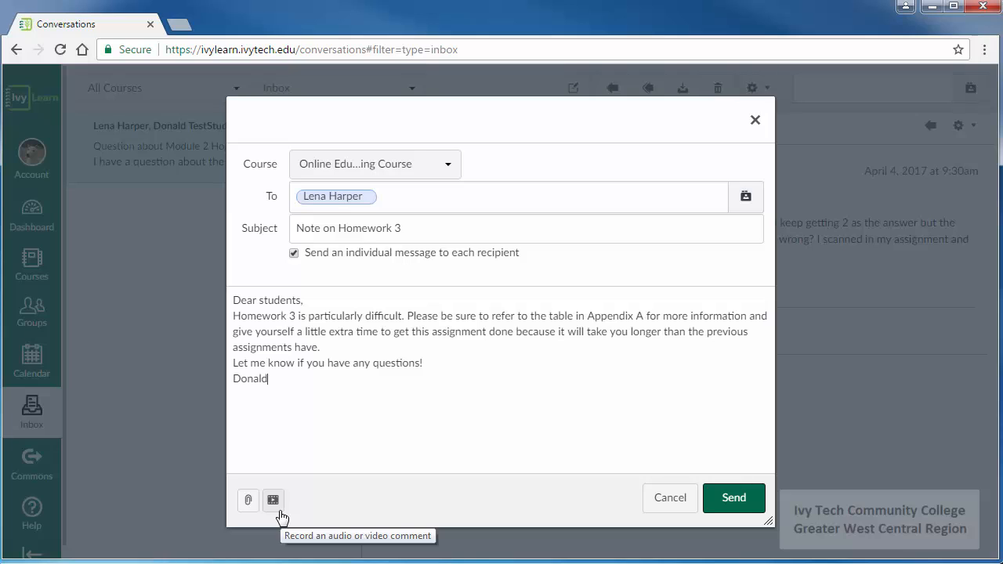
pyautogui.click(733, 499)
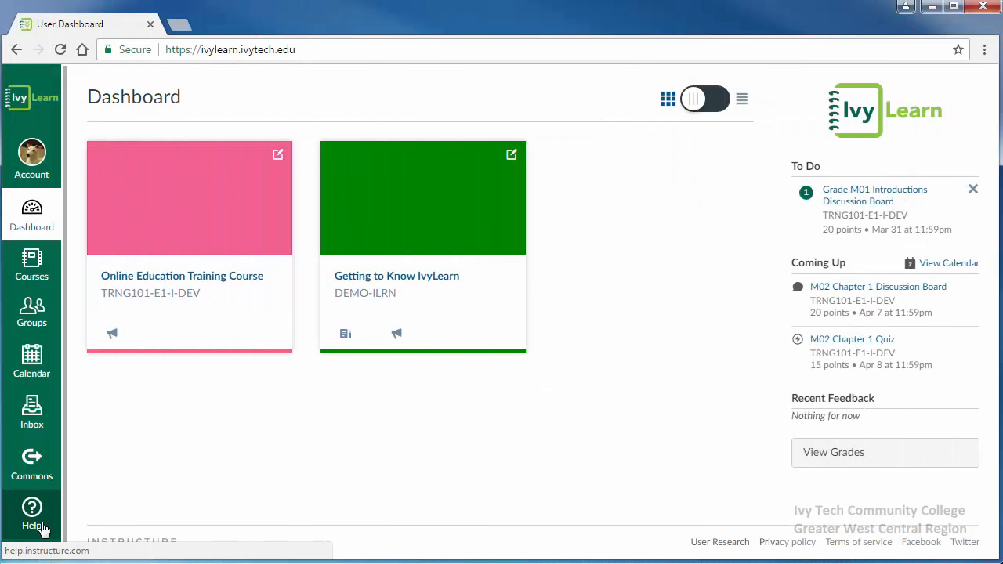
# Review the Help resources and open the IvyLearn Student Resource Center
pyautogui.click(32, 517)
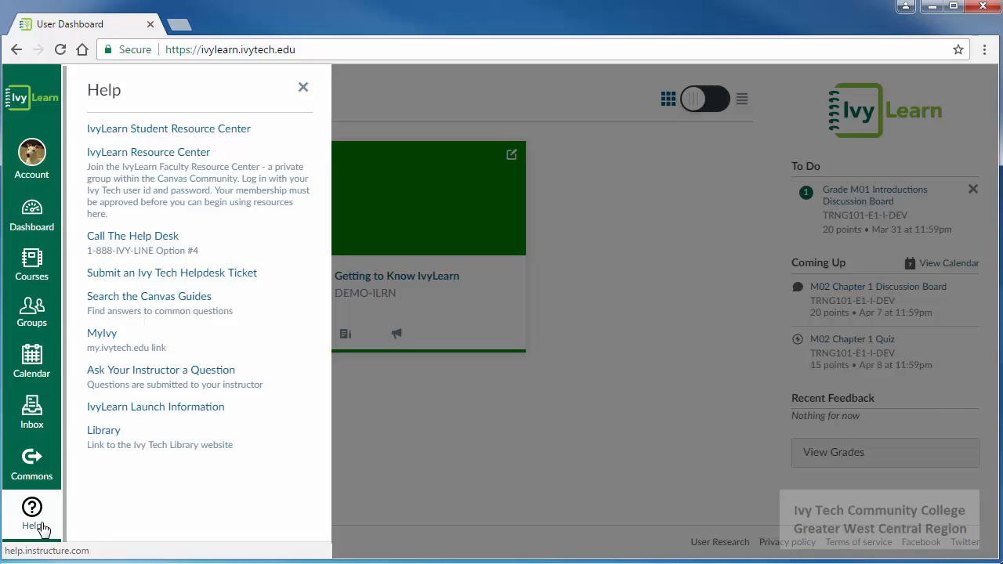
pyautogui.click(206, 139)
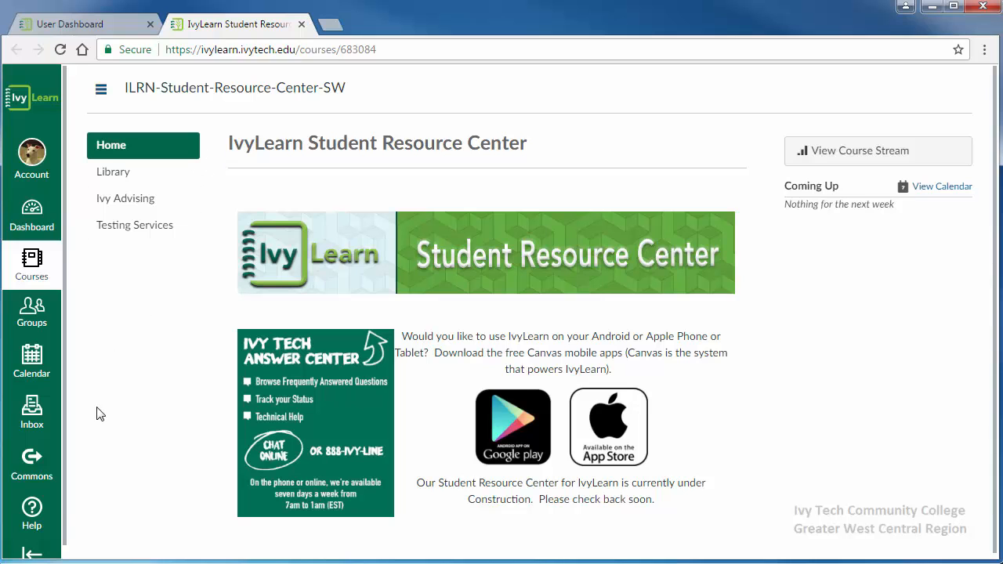
# Open the IvyLearn Resource Center from Help, close the Student Resource Center, and look through the community group's recent activity and helpful links
pyautogui.click(31, 513)
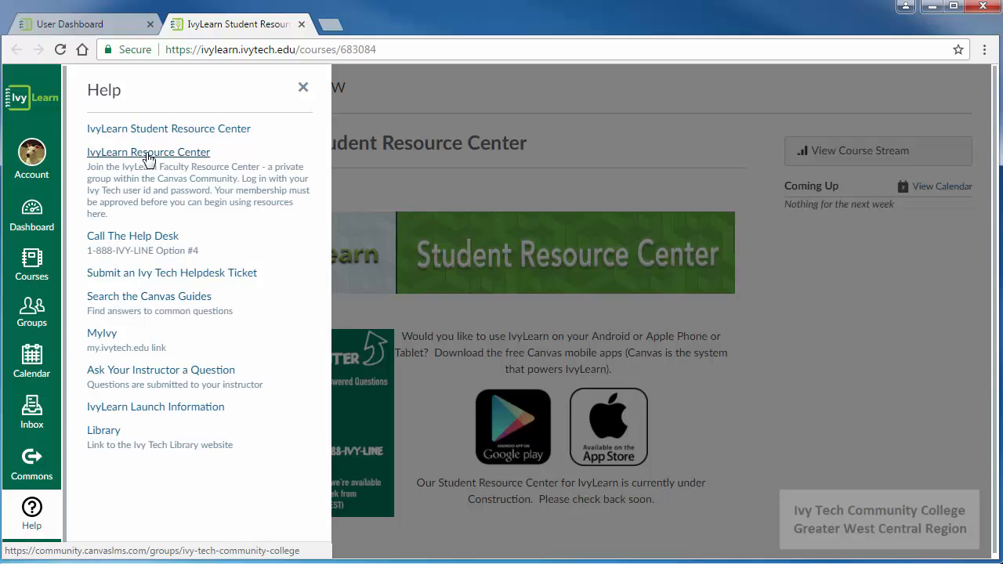
pyautogui.click(148, 158)
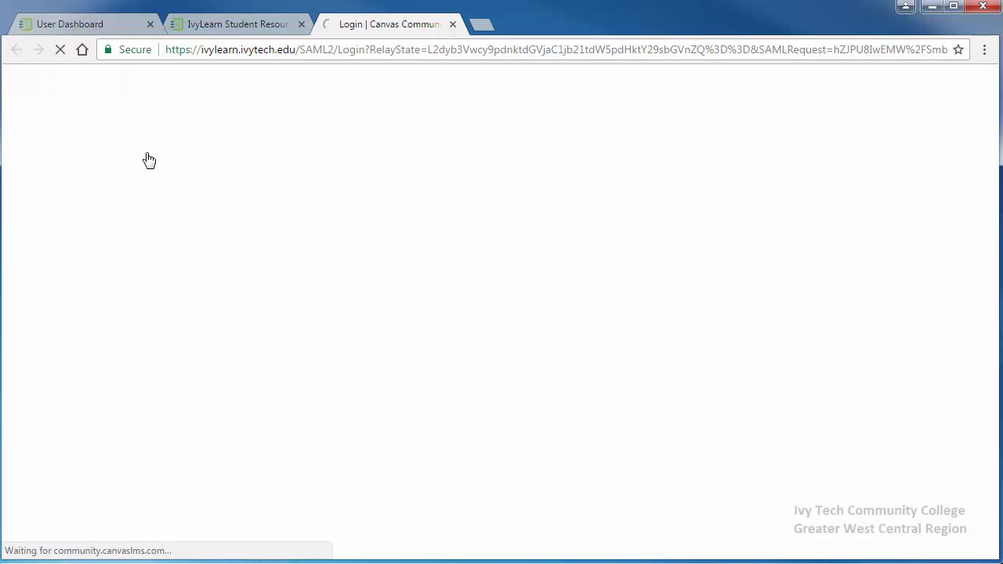
pyautogui.click(302, 24)
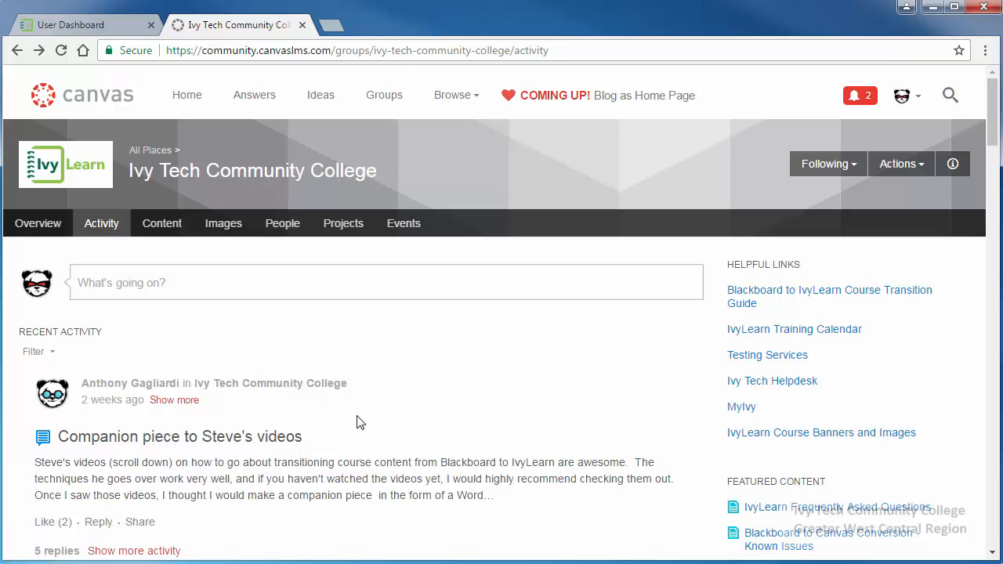
pyautogui.scroll(-6, 357, 423)
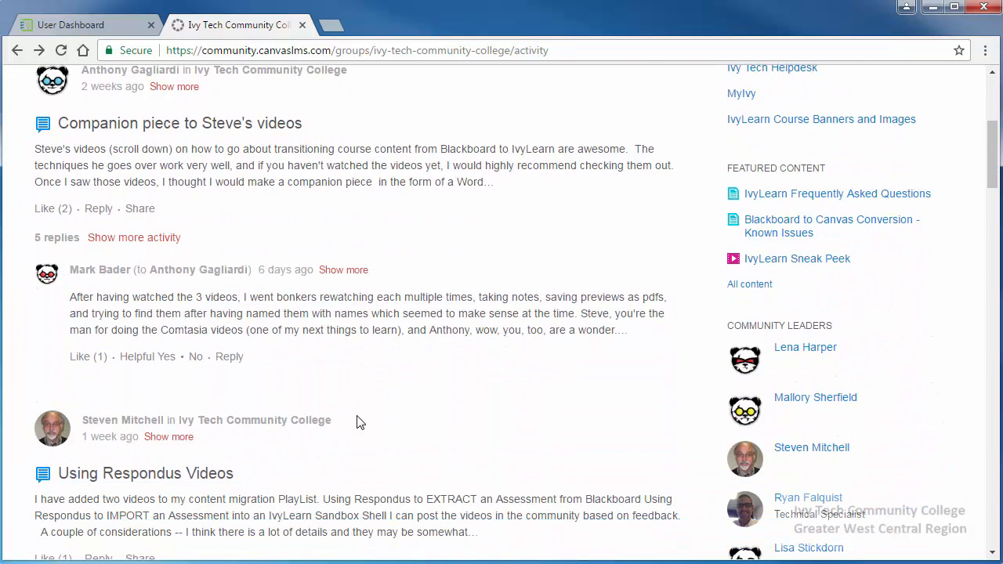
pyautogui.scroll(4, 356, 423)
pyautogui.scroll(3, 356, 423)
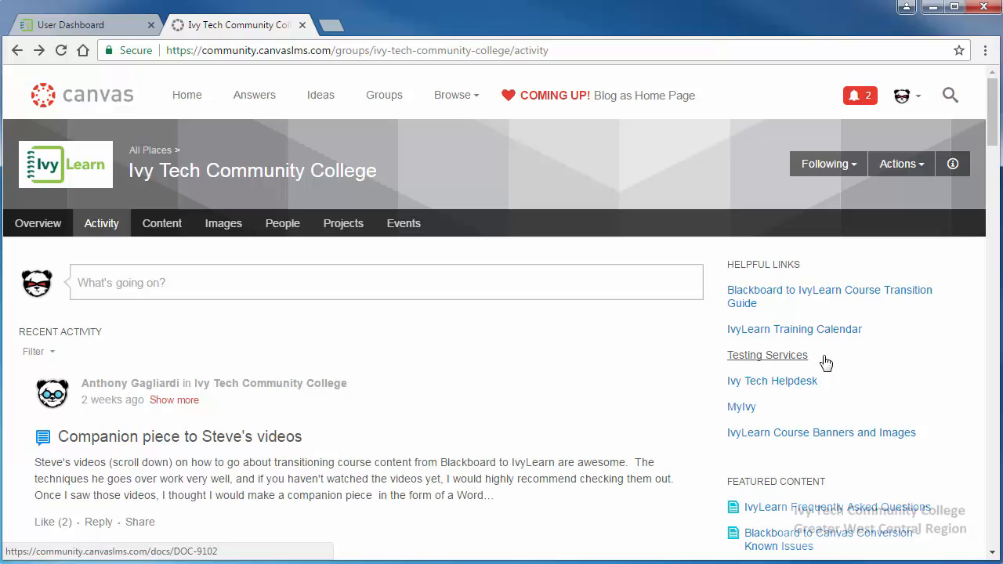
# Open the Ivy Tech group's content, and look through the Canvas Community home page and the Share Ideas area's development priorities
pyautogui.click(167, 229)
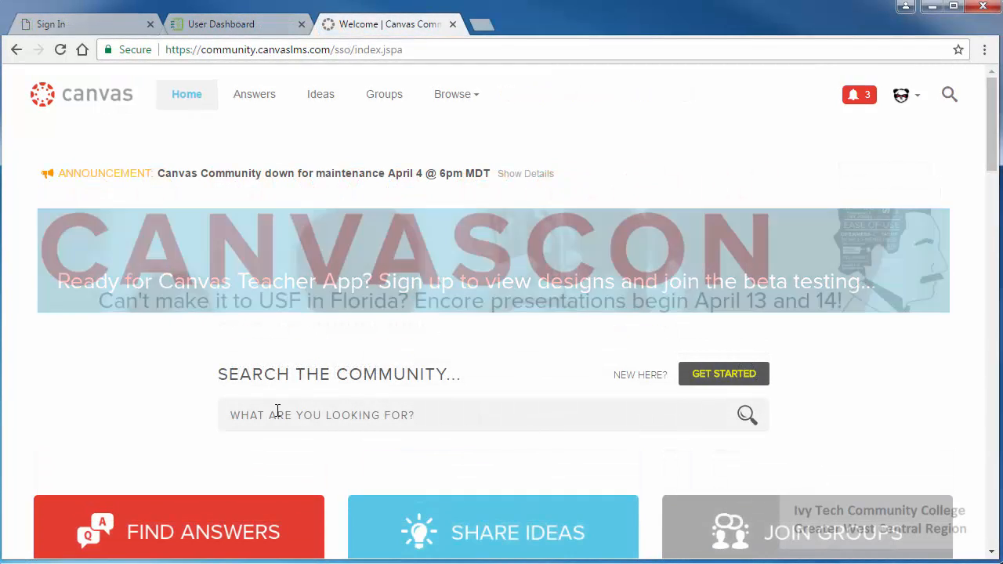
pyautogui.click(279, 421)
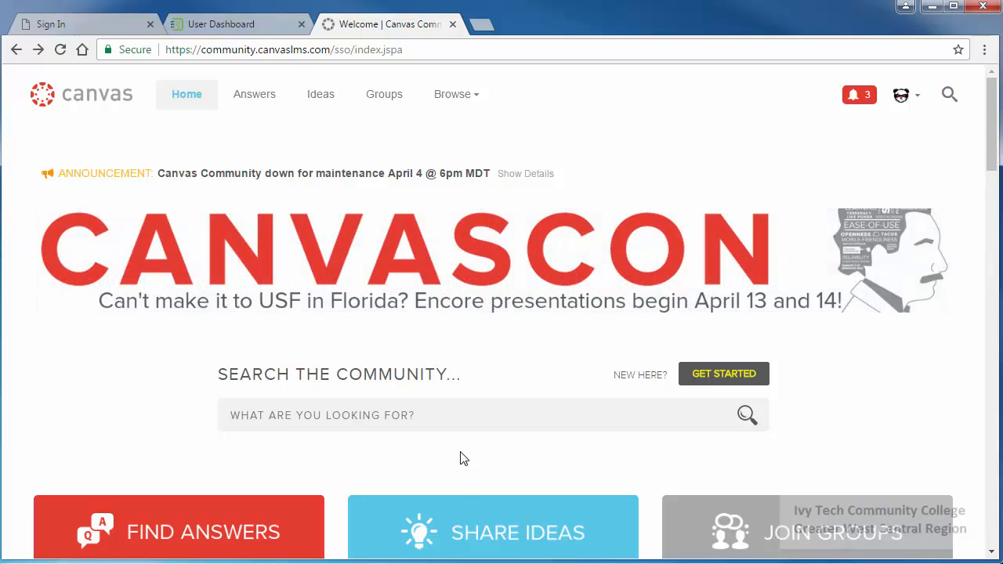
pyautogui.scroll(-2, 441, 342)
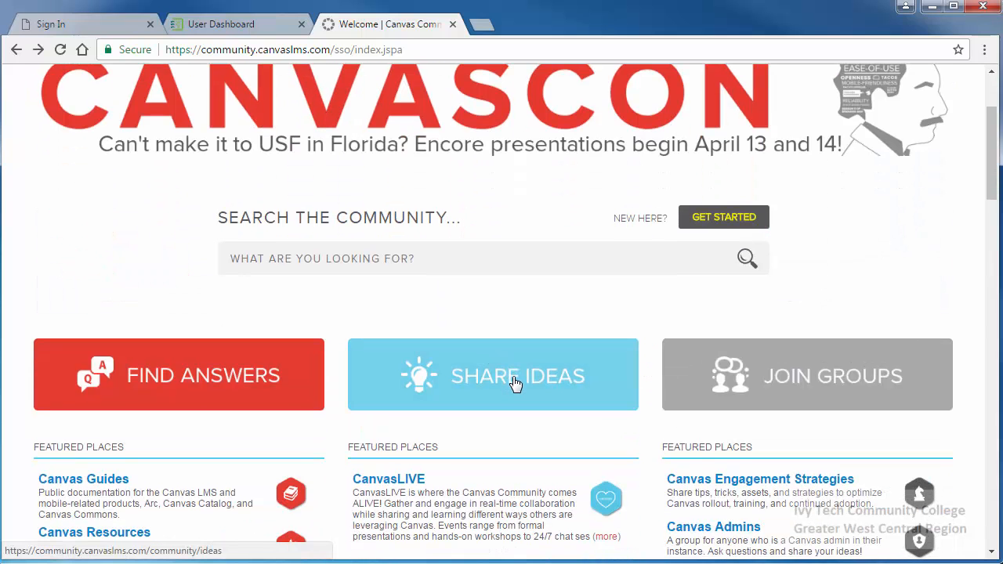
pyautogui.click(515, 383)
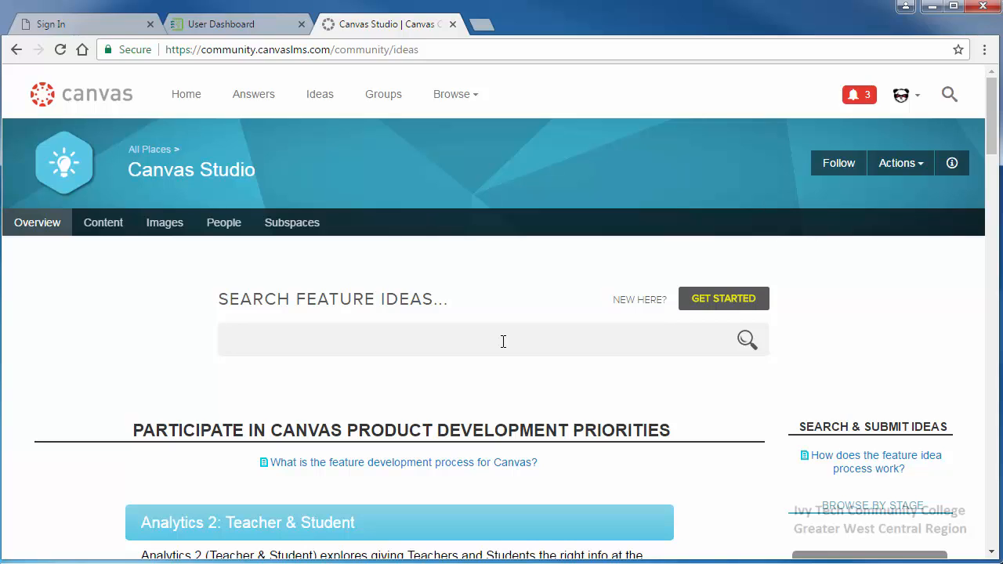
pyautogui.scroll(-6, 501, 358)
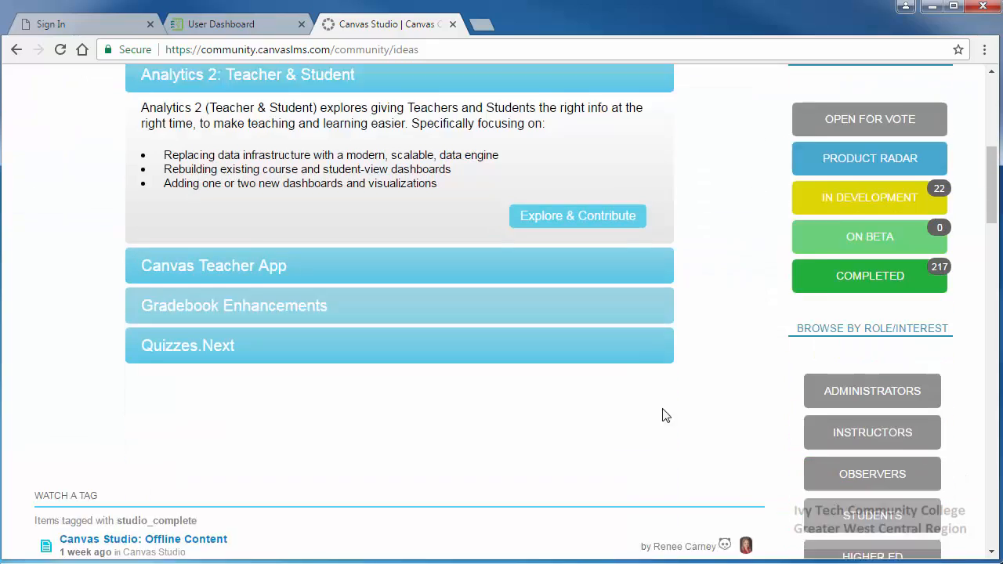
pyautogui.scroll(-7, 662, 415)
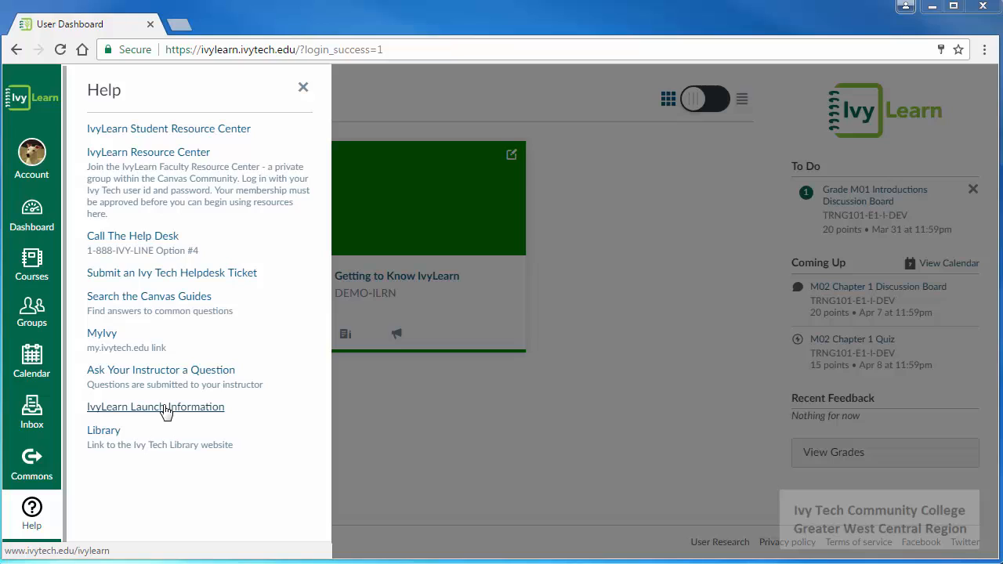
# Open the Ivy Tech Library website from the Help resources and choose the Kokomo campus library
pyautogui.click(115, 433)
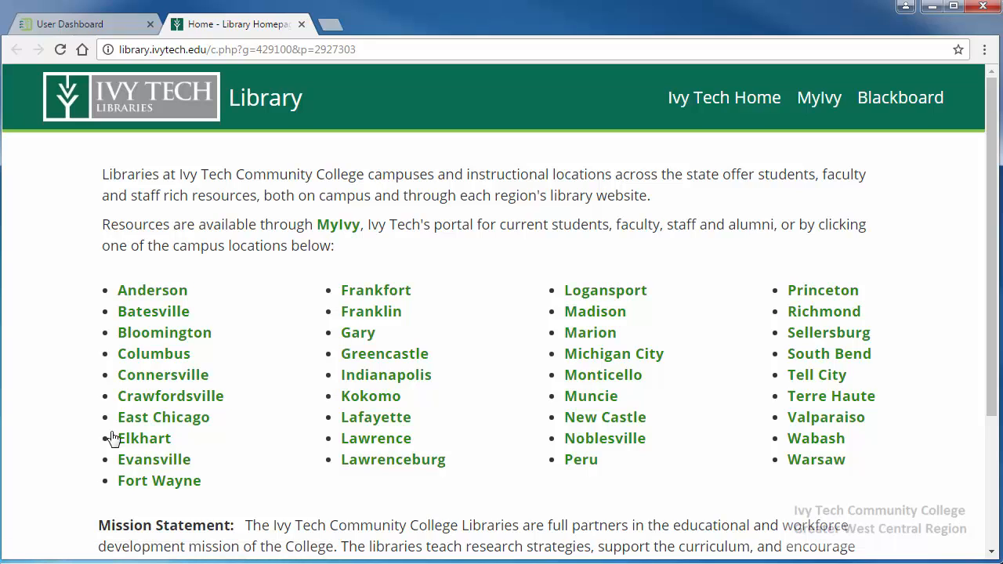
pyautogui.click(366, 403)
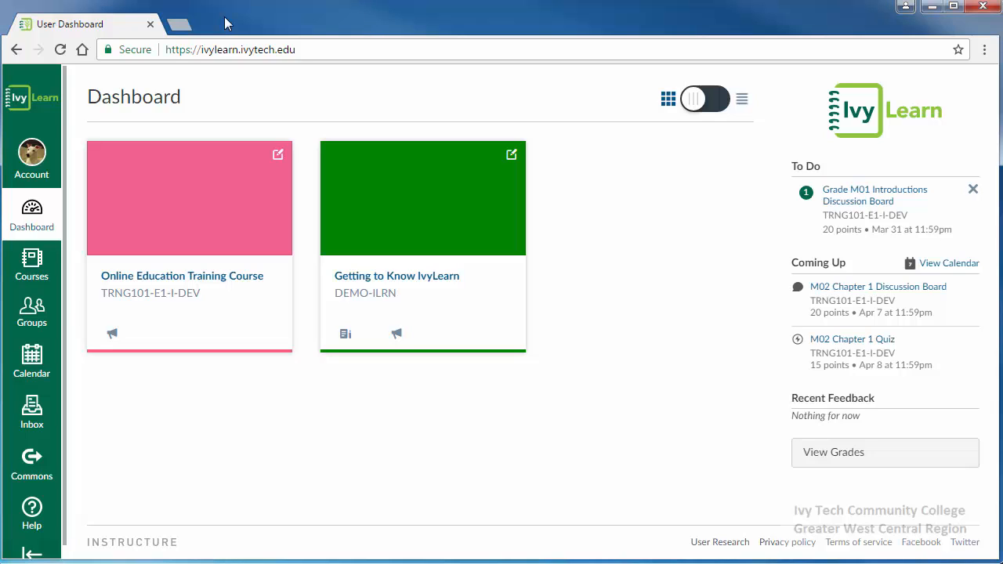
# Open the Online Education Training Course syllabus for editing and add a blank line above the Contact Information heading
pyautogui.click(194, 224)
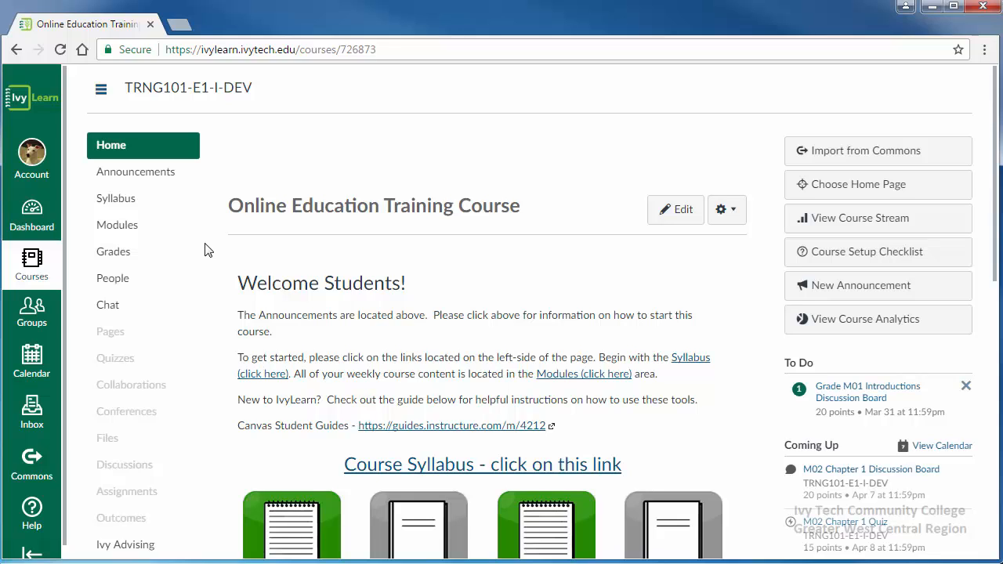
pyautogui.click(123, 203)
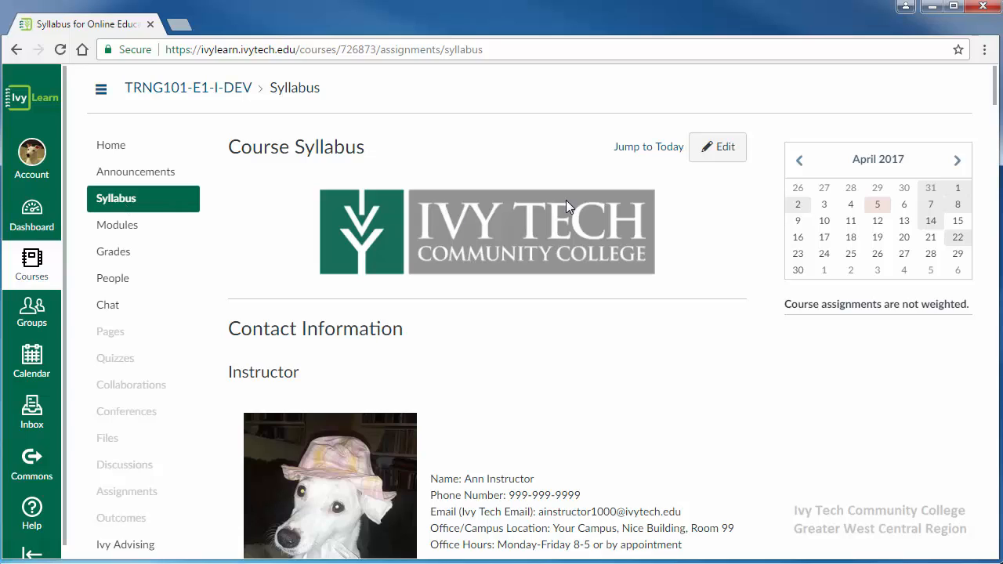
pyautogui.click(720, 149)
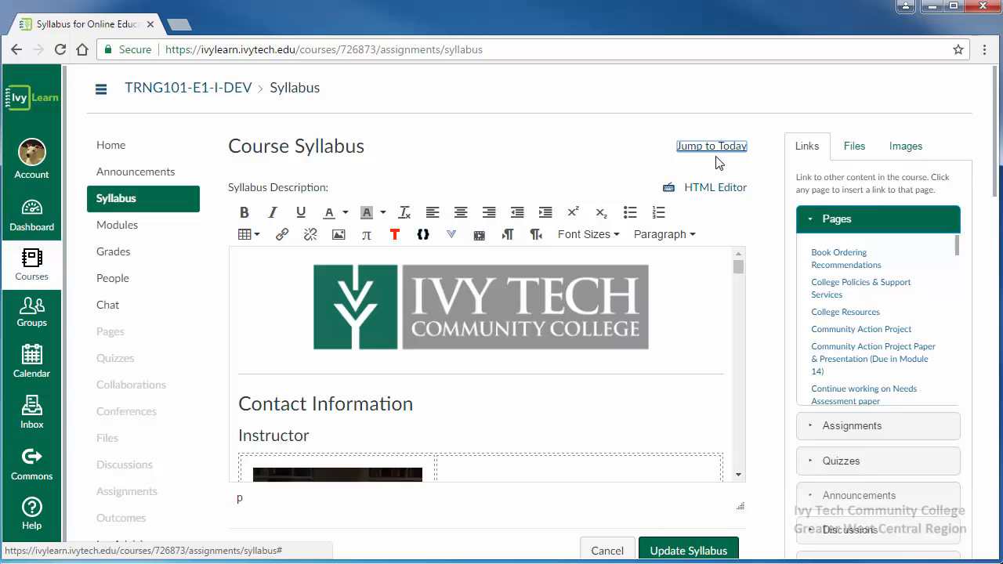
pyautogui.click(240, 402)
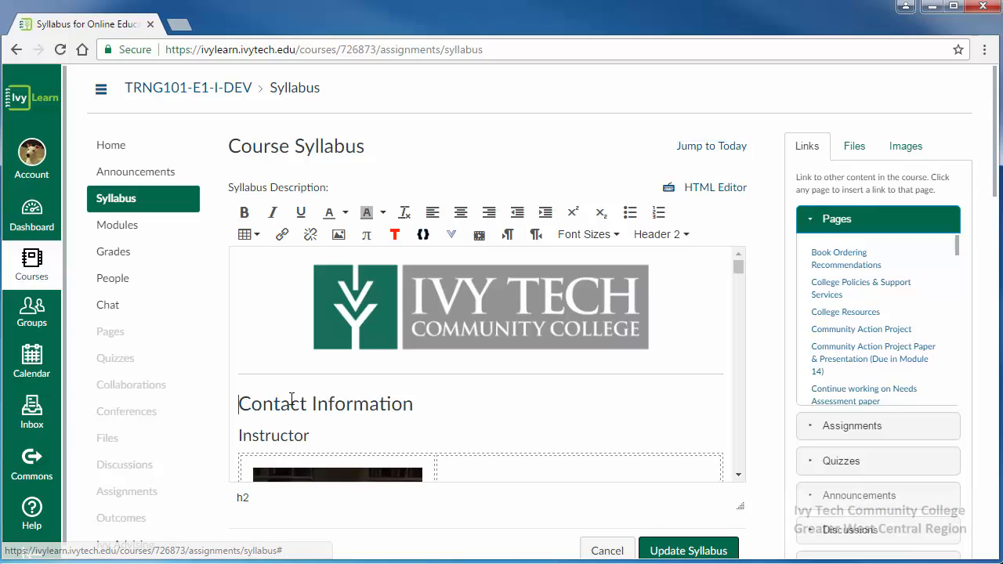
pyautogui.press('Return')
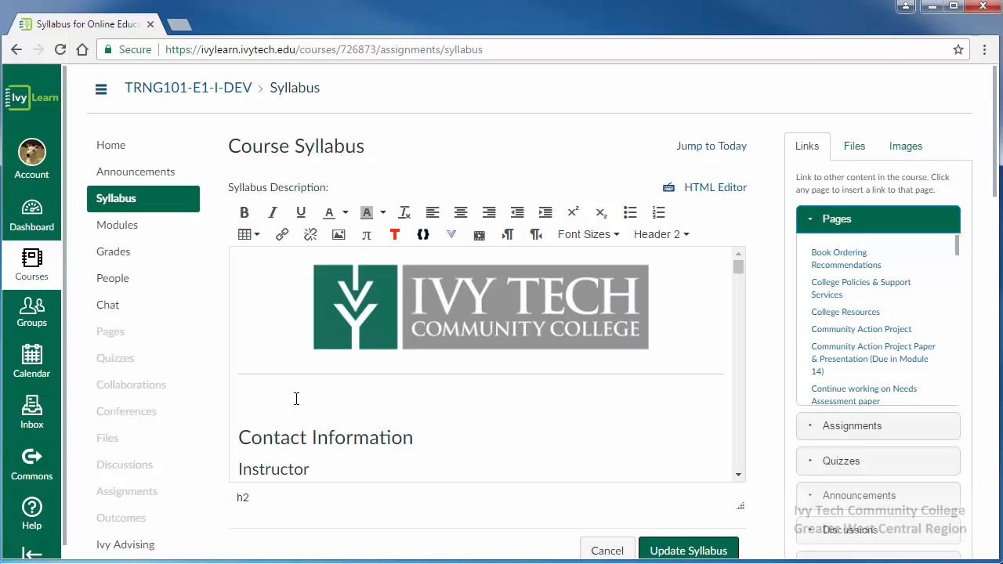
# Upload Course Syllabus.docx from the Desktop to the course files folder and insert its download link above Contact Information
pyautogui.click(857, 155)
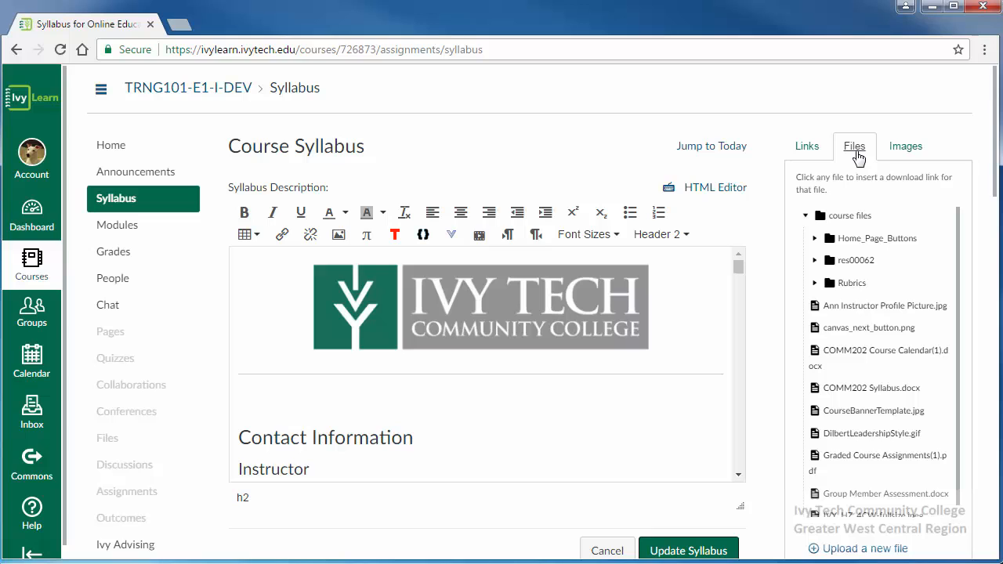
pyautogui.scroll(-4, 915, 336)
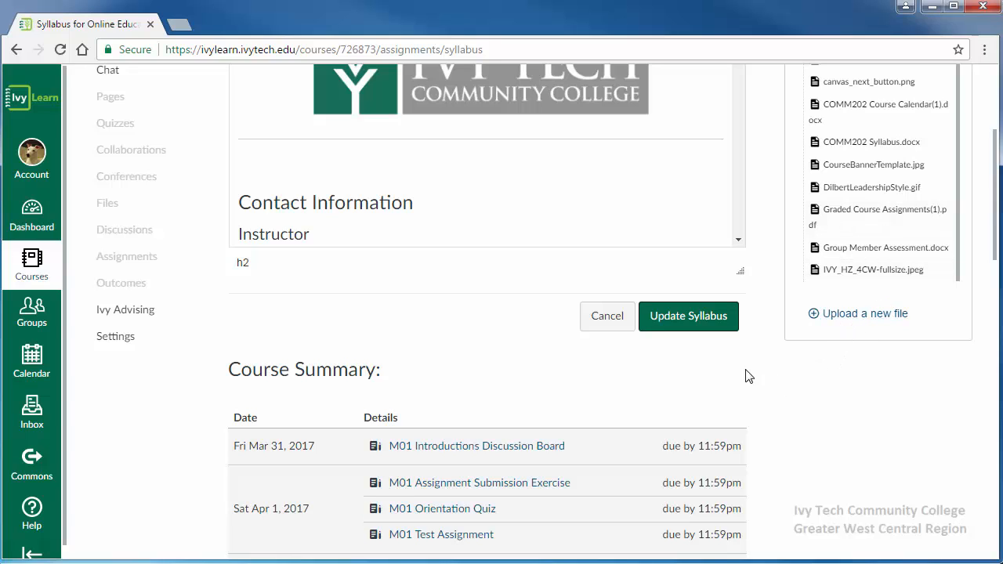
pyautogui.click(866, 315)
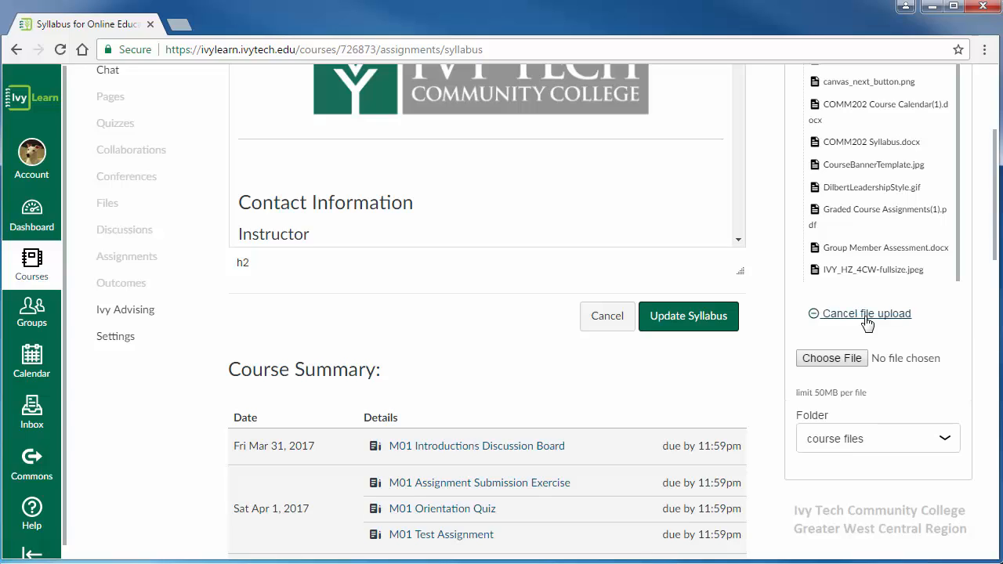
pyautogui.click(845, 363)
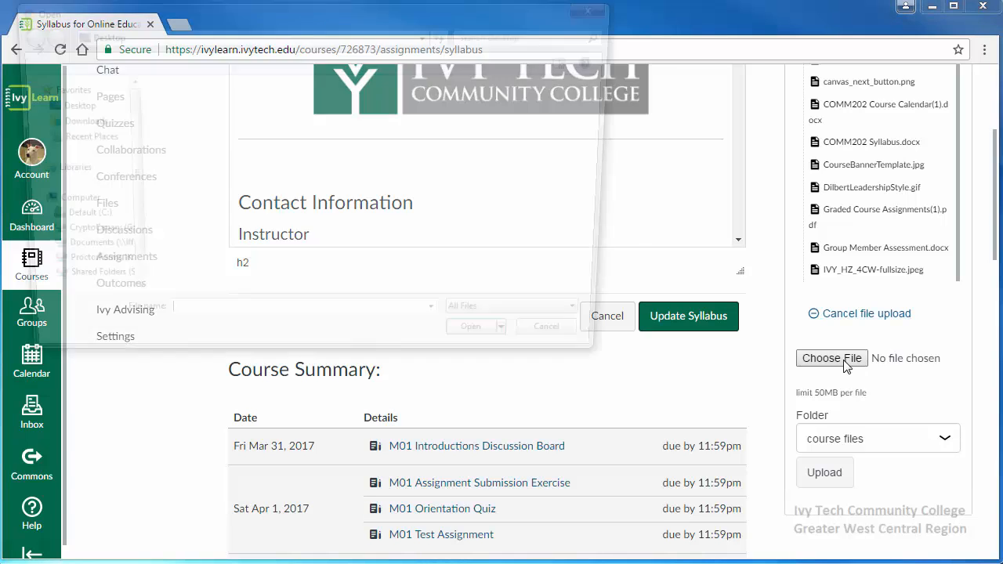
pyautogui.moveTo(615, 165); pyautogui.dragTo(612, 261)
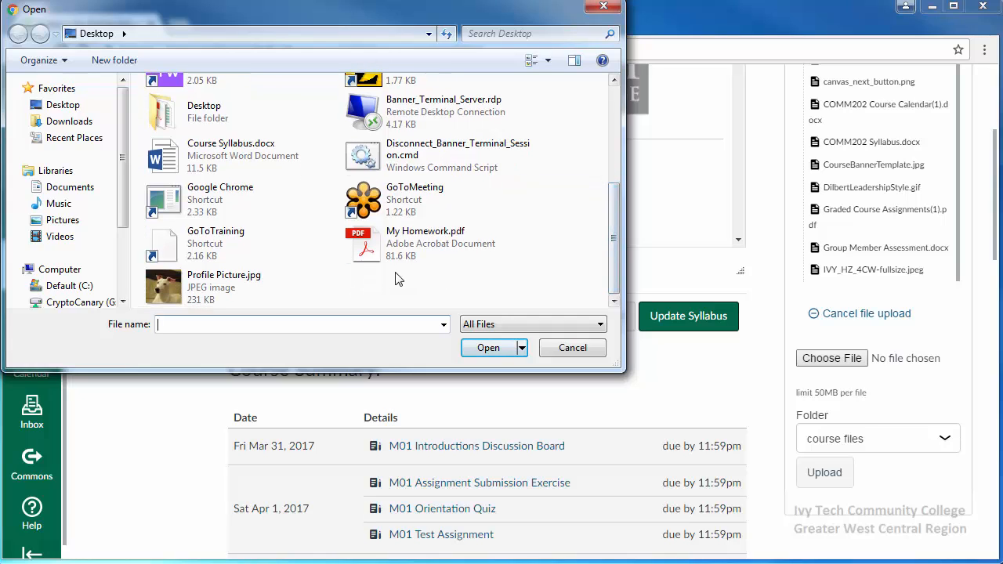
pyautogui.click(239, 154)
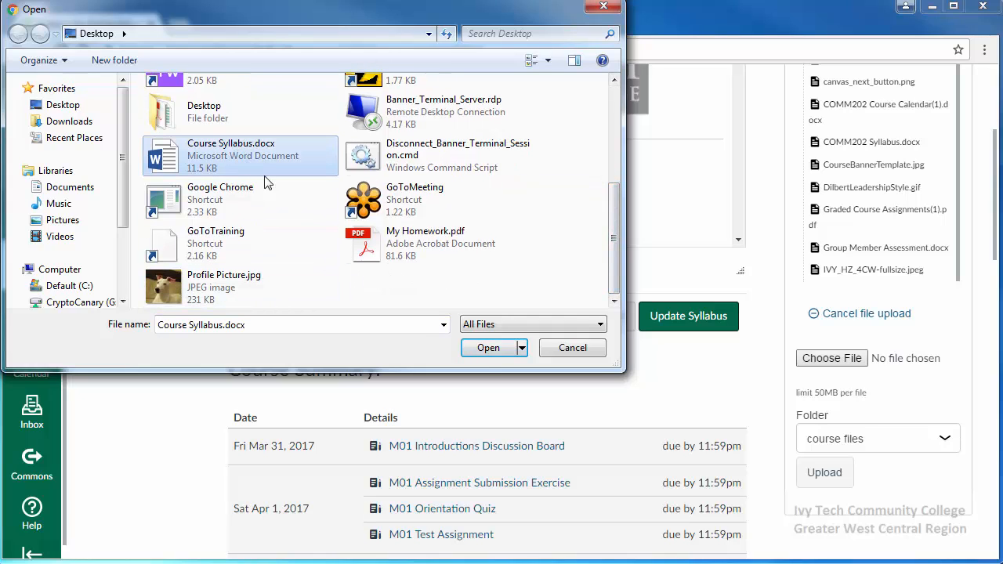
pyautogui.click(489, 348)
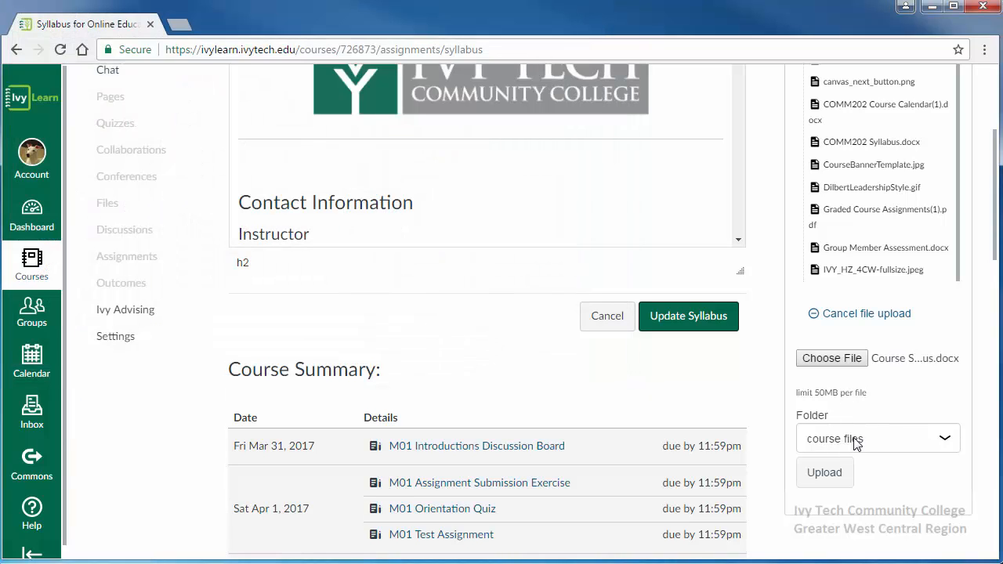
pyautogui.click(824, 473)
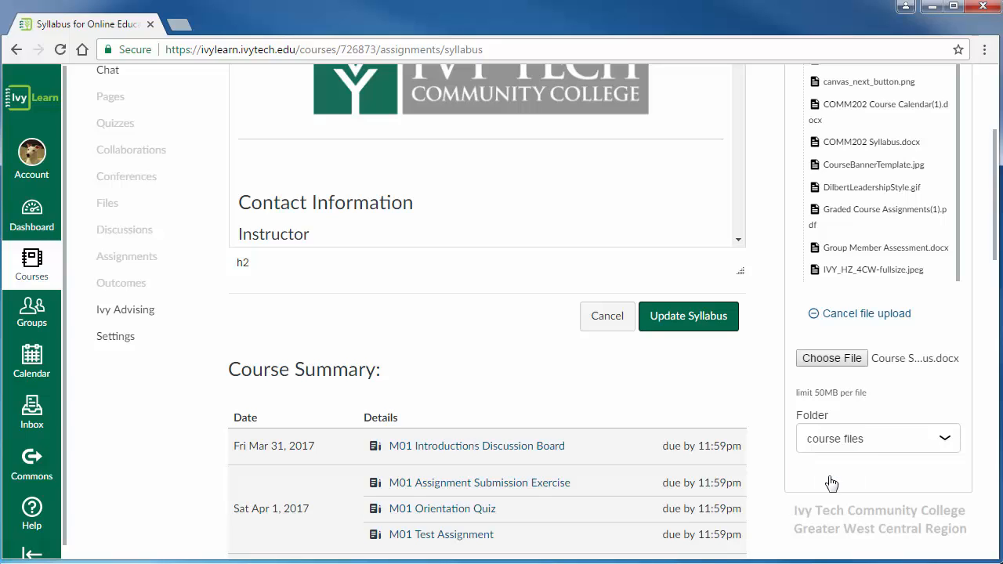
pyautogui.scroll(2, 830, 478)
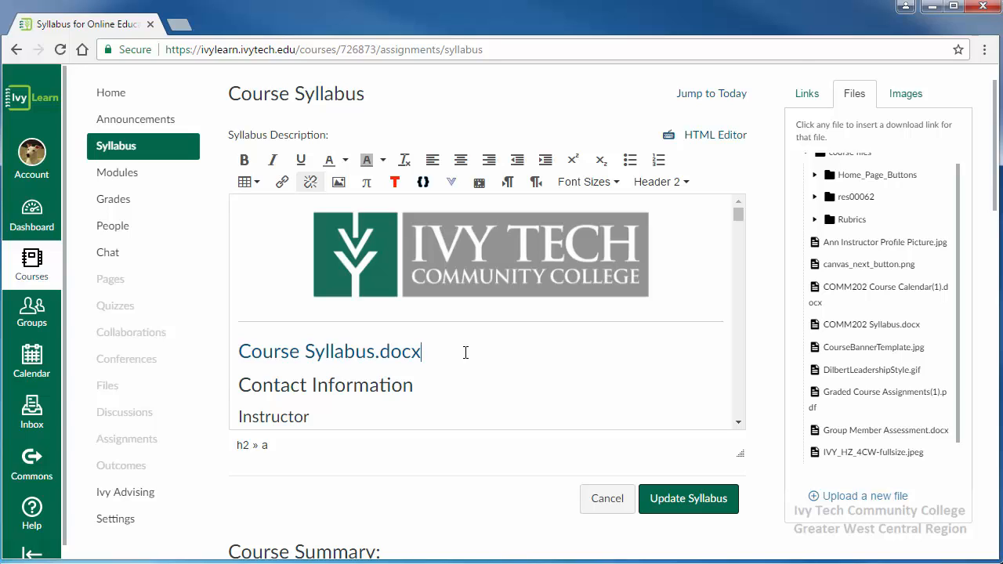
# Review the syllabus template from the instructor's contact details through the Last Day to Withdraw section, and save the updated syllabus
pyautogui.scroll(-4, 465, 353)
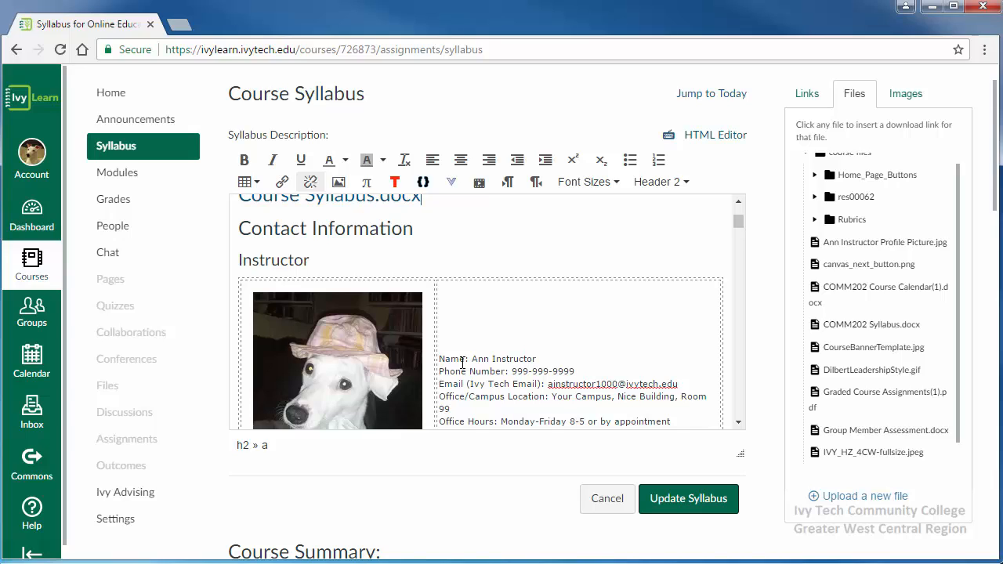
pyautogui.scroll(-2, 461, 365)
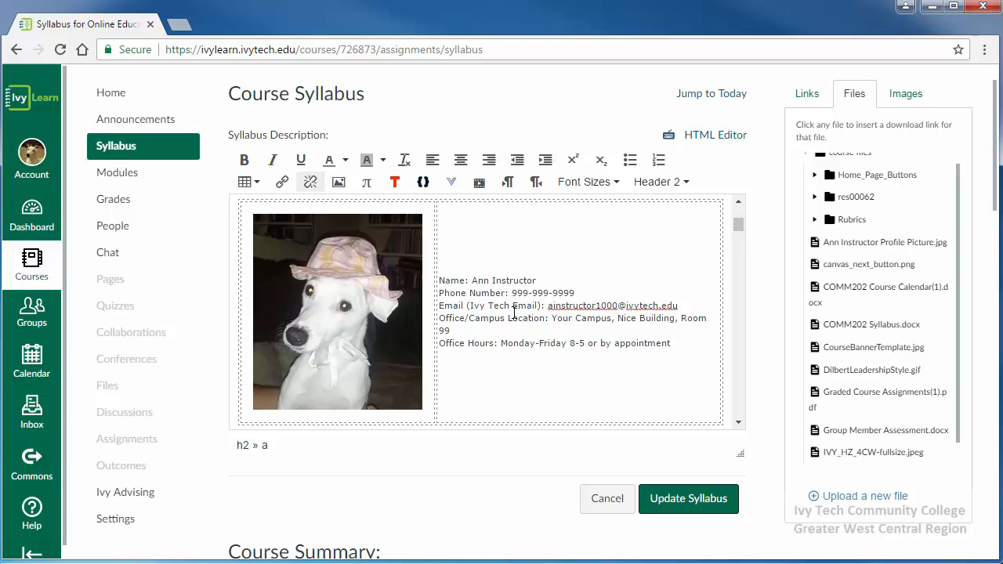
pyautogui.scroll(-5, 525, 345)
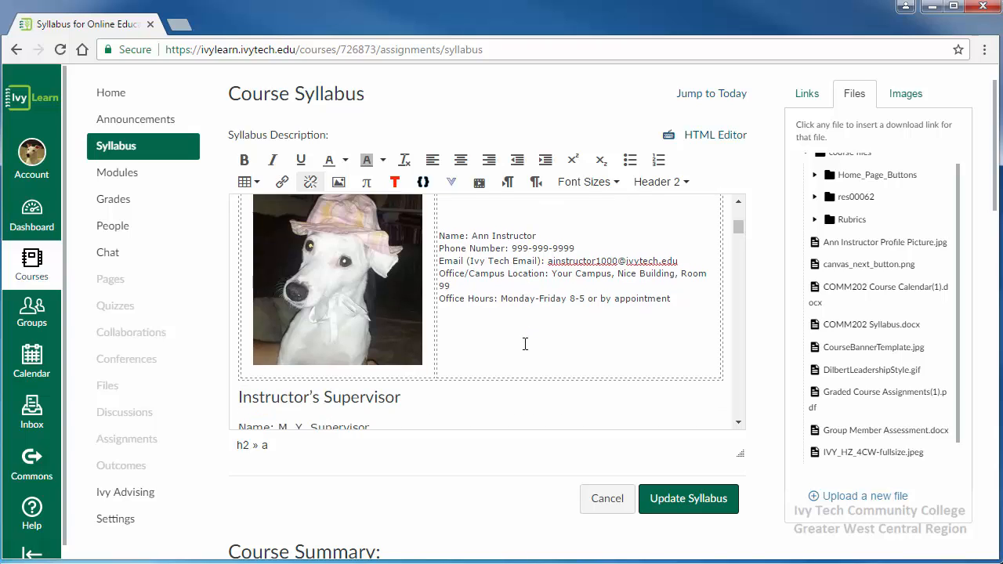
pyautogui.scroll(-1, 525, 344)
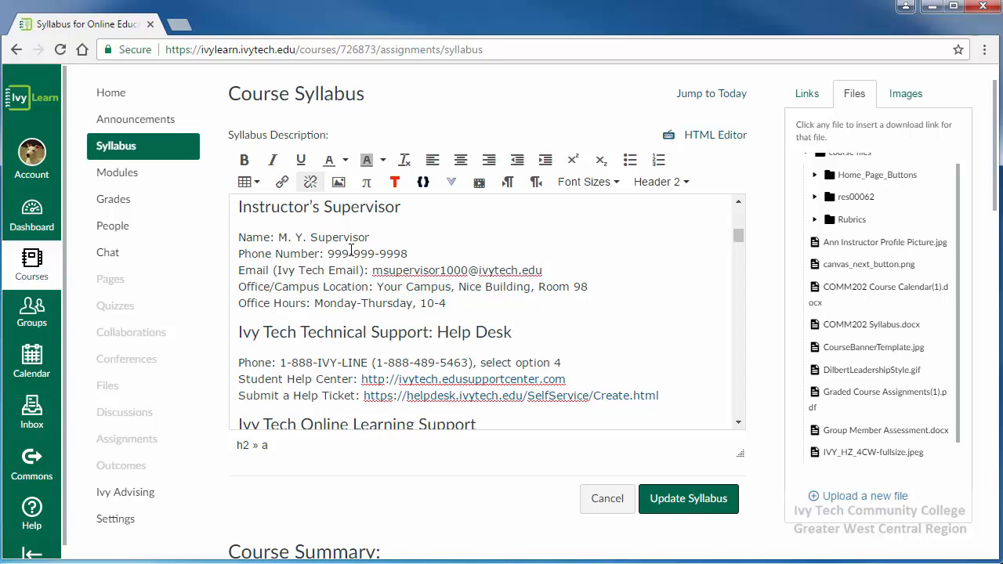
pyautogui.scroll(-4, 460, 278)
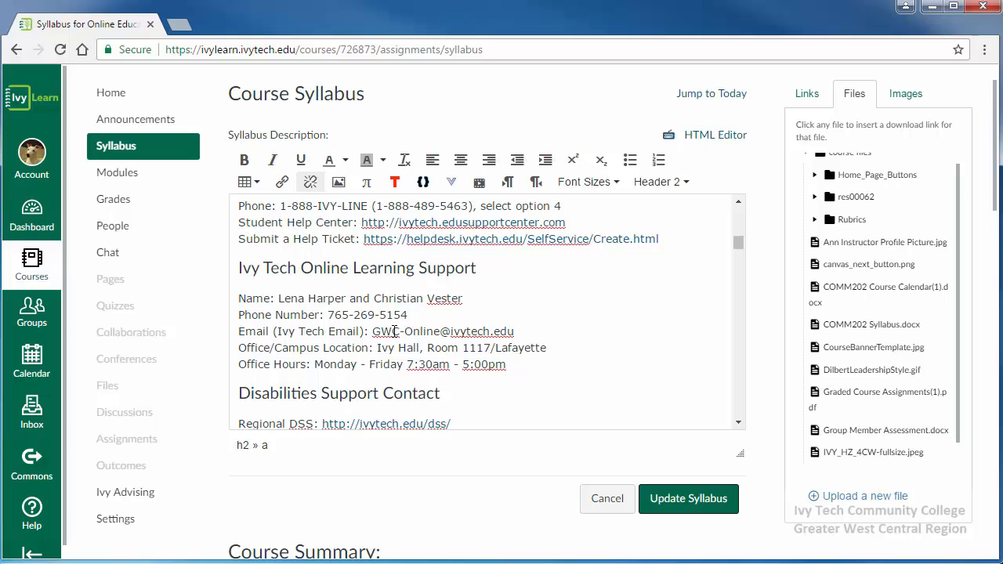
pyautogui.scroll(-5, 496, 365)
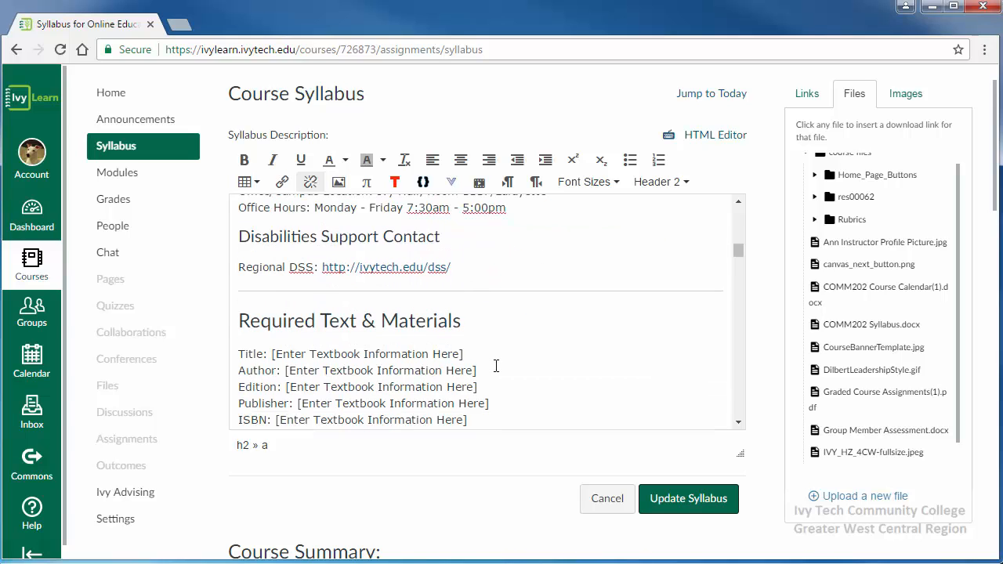
pyautogui.scroll(-8, 496, 366)
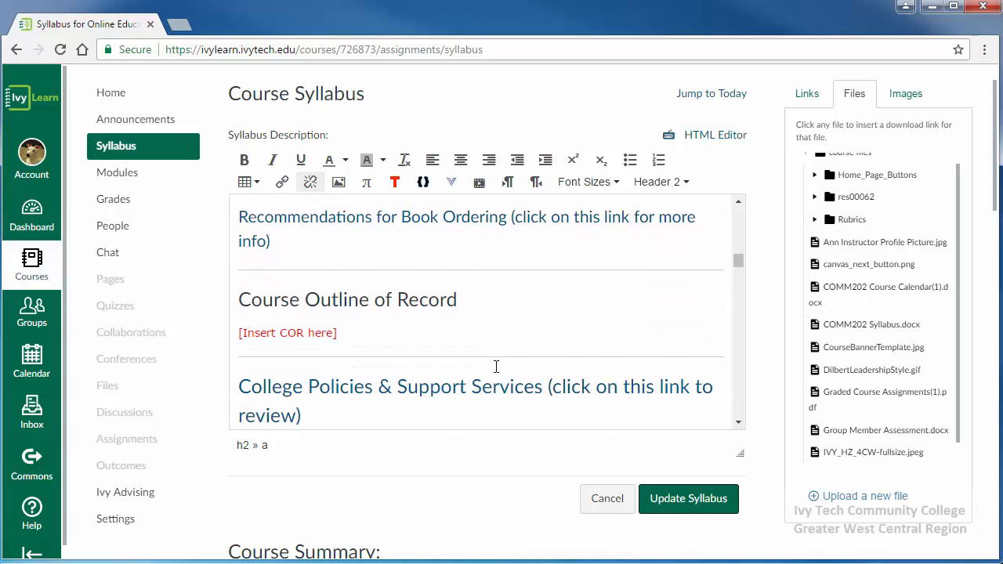
pyautogui.scroll(-10, 496, 365)
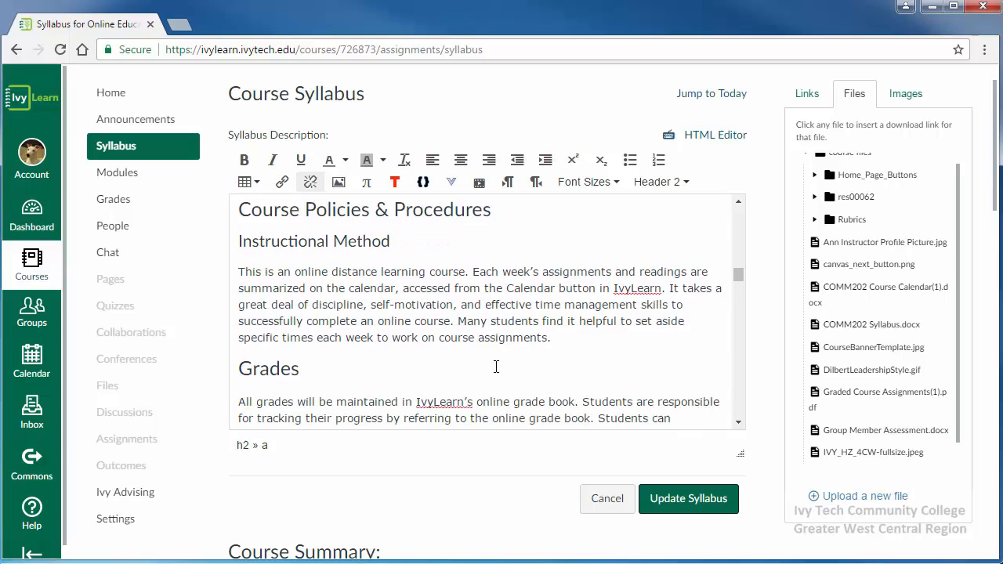
pyautogui.scroll(-10, 496, 365)
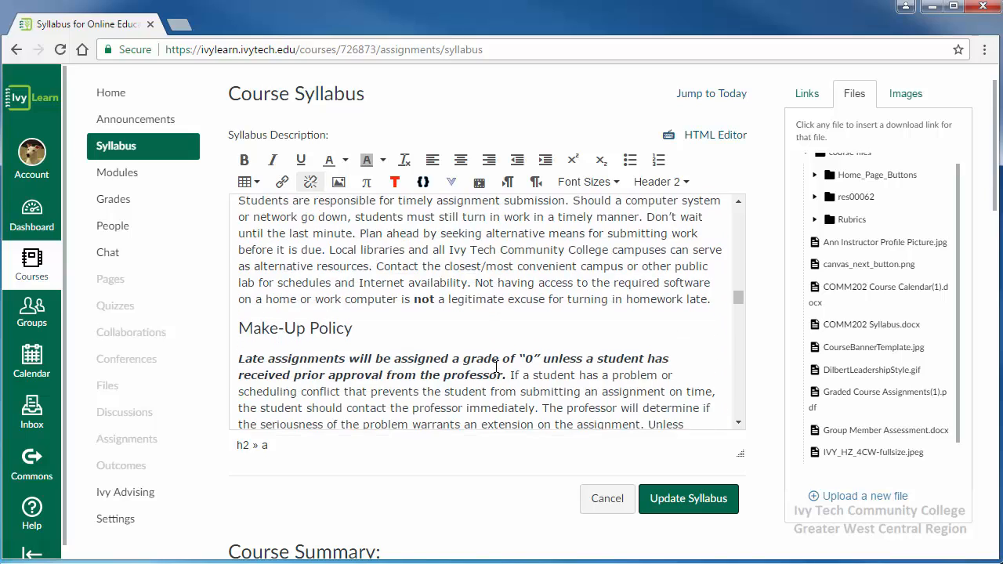
pyautogui.scroll(-4, 496, 365)
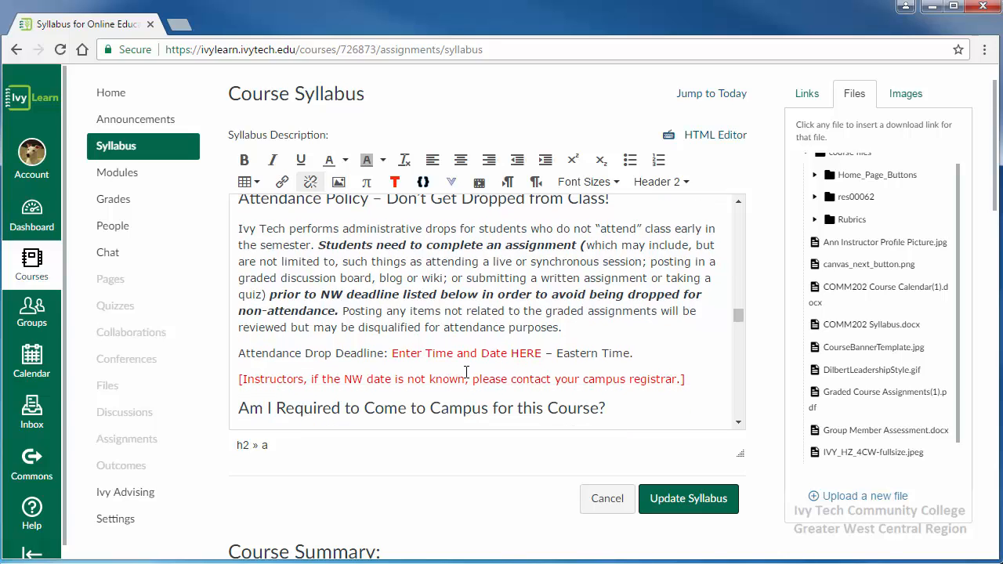
pyautogui.scroll(-5, 467, 372)
pyautogui.scroll(-9, 466, 371)
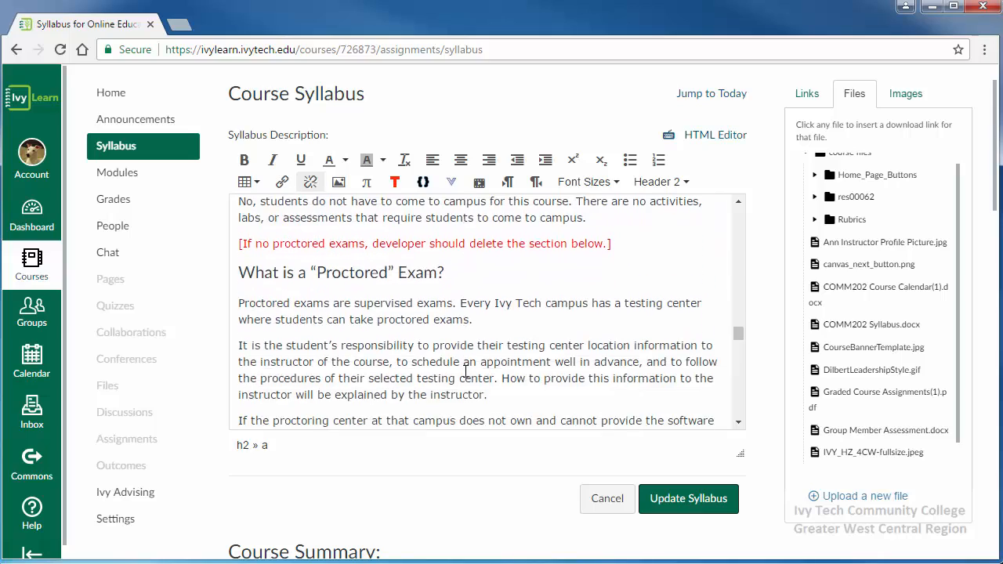
pyautogui.scroll(-4, 465, 371)
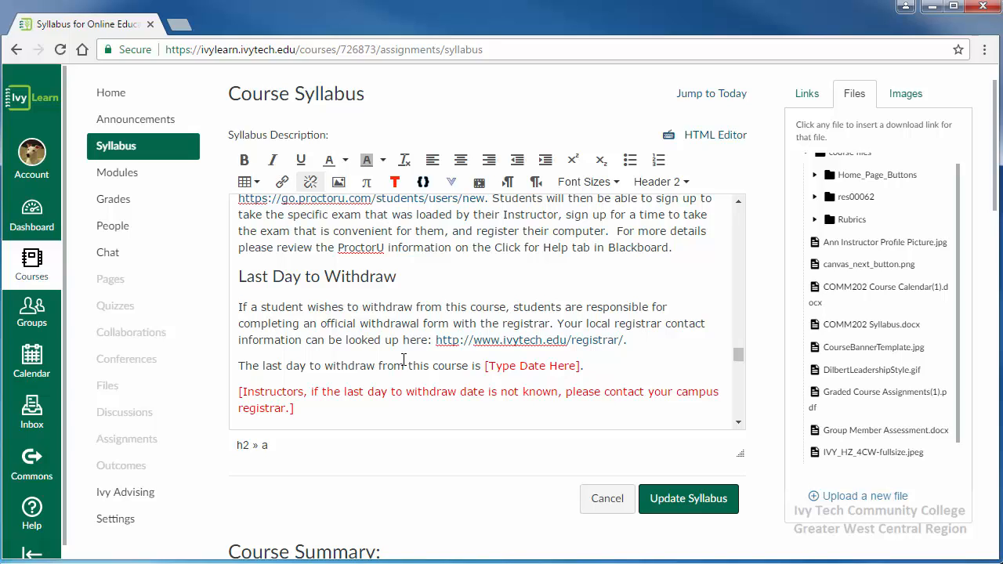
pyautogui.click(689, 500)
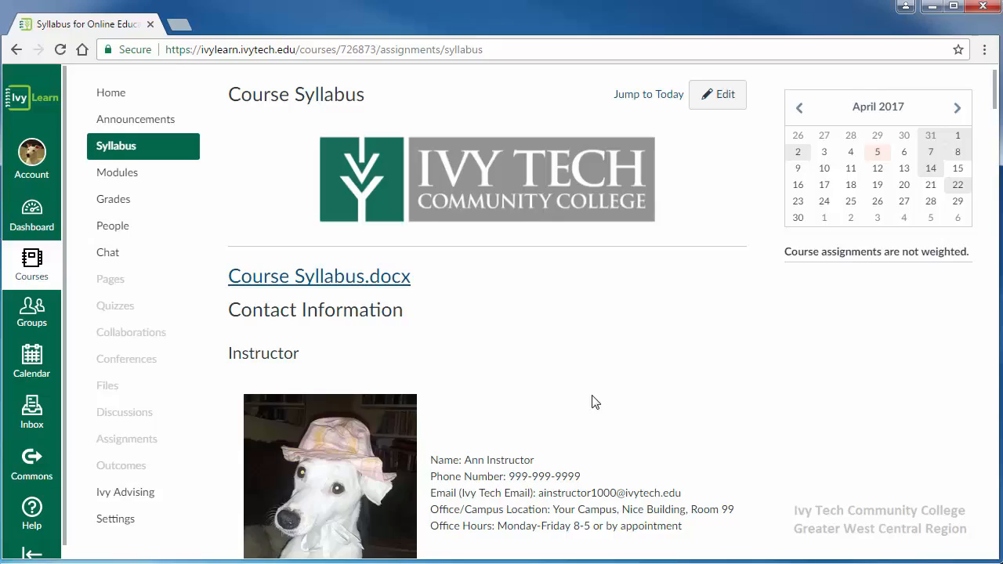
# Review the saved course syllabus from the attached document link down past the Course Communication section
pyautogui.scroll(-14, 596, 402)
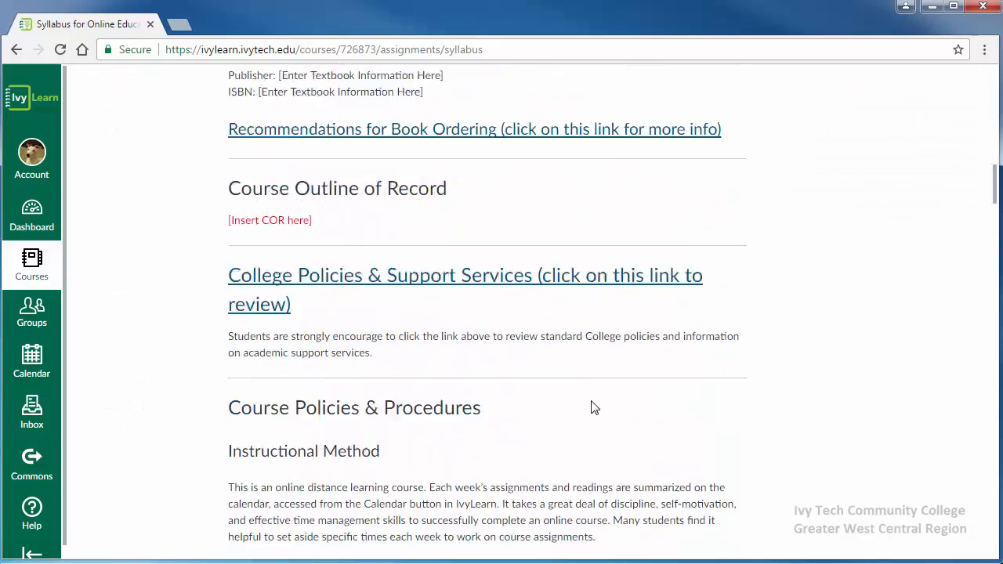
pyautogui.scroll(-16, 594, 408)
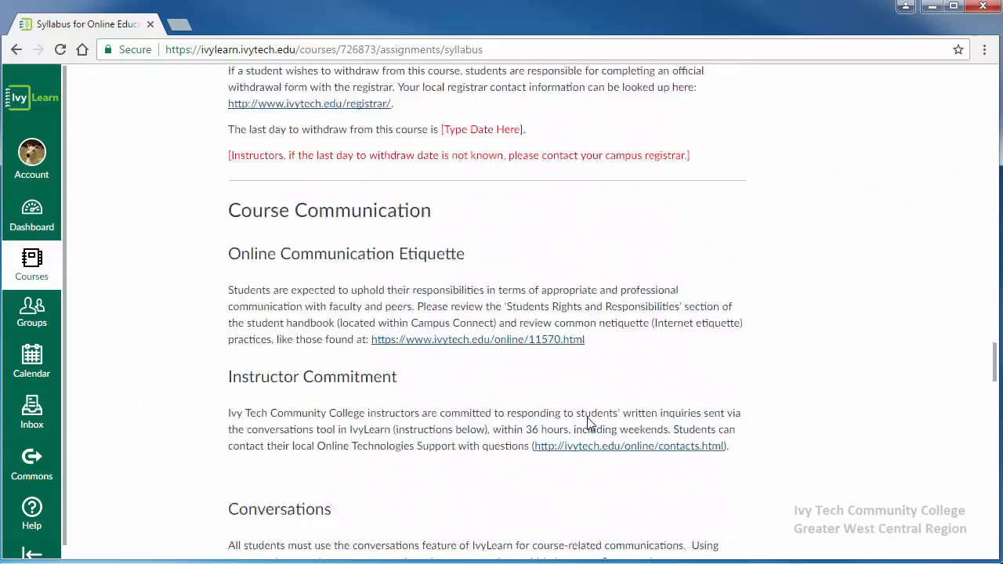
pyautogui.scroll(-15, 589, 423)
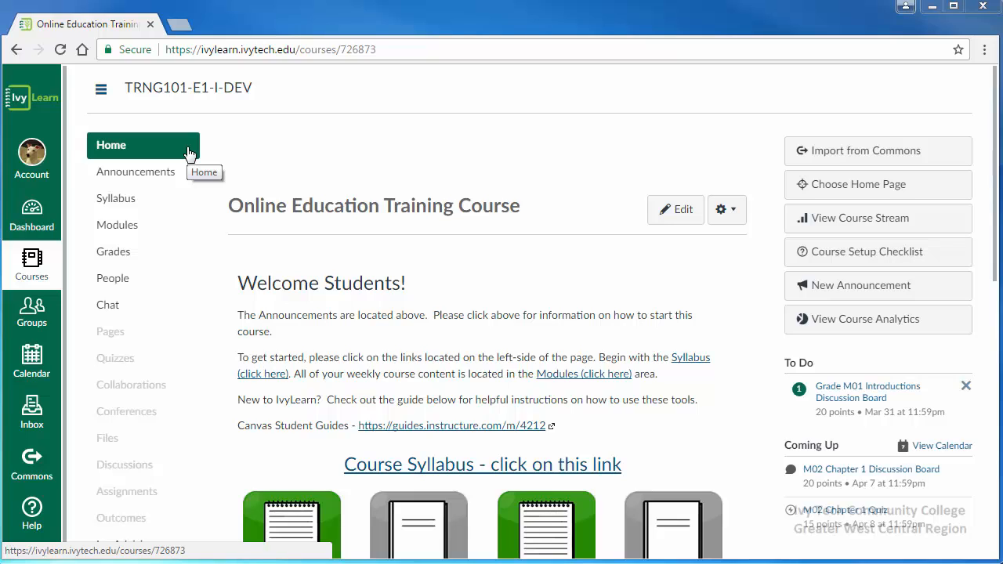
# View all pages of the Online Education Training Course and start a new page
pyautogui.click(117, 342)
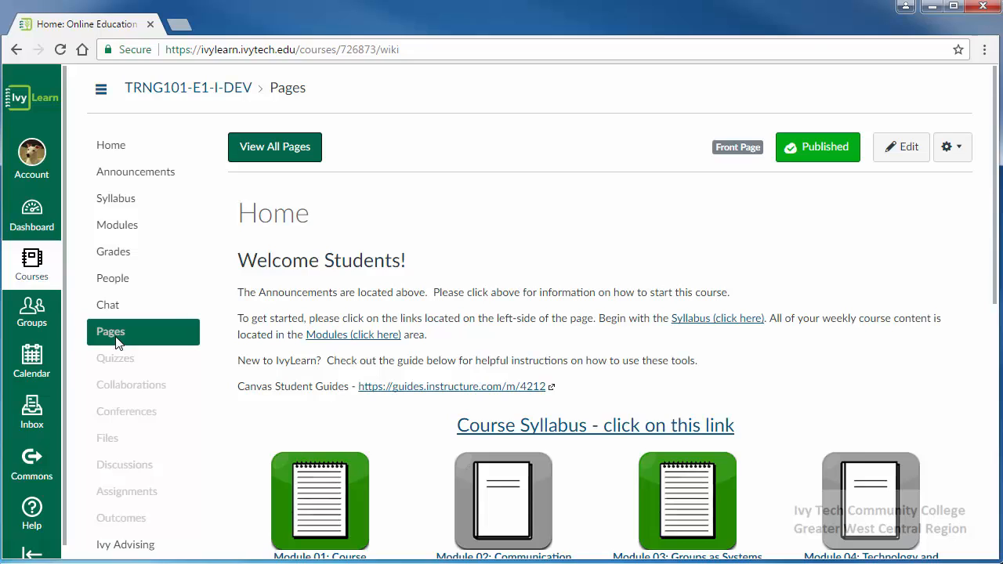
pyautogui.click(282, 154)
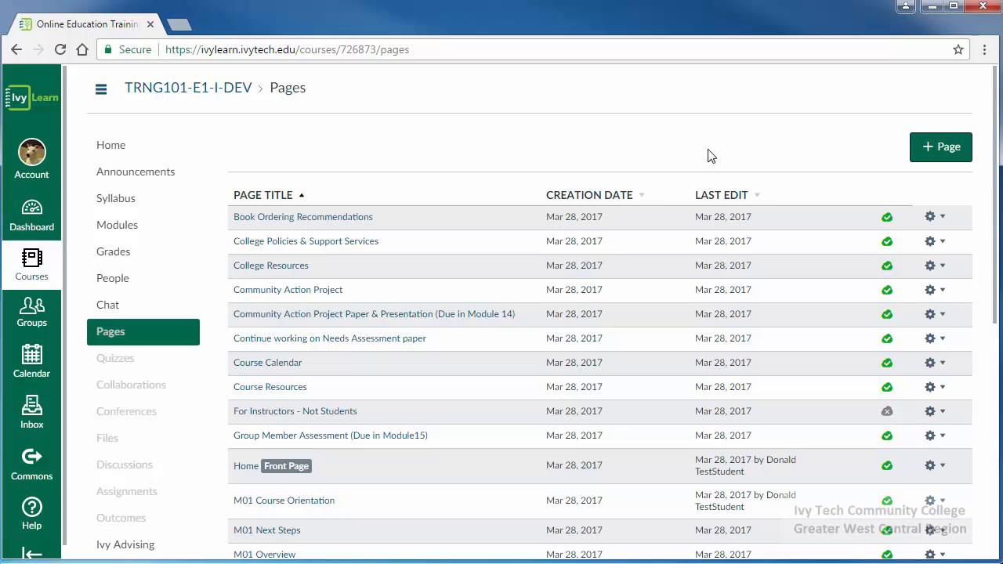
pyautogui.click(940, 159)
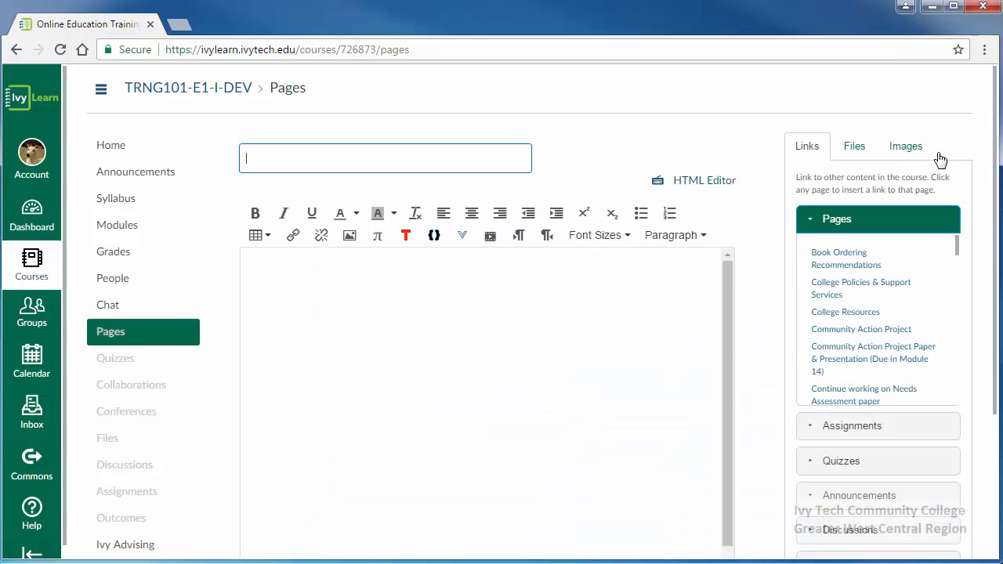
# Examine the course links, files and images that can be inserted into the new page
pyautogui.click(417, 299)
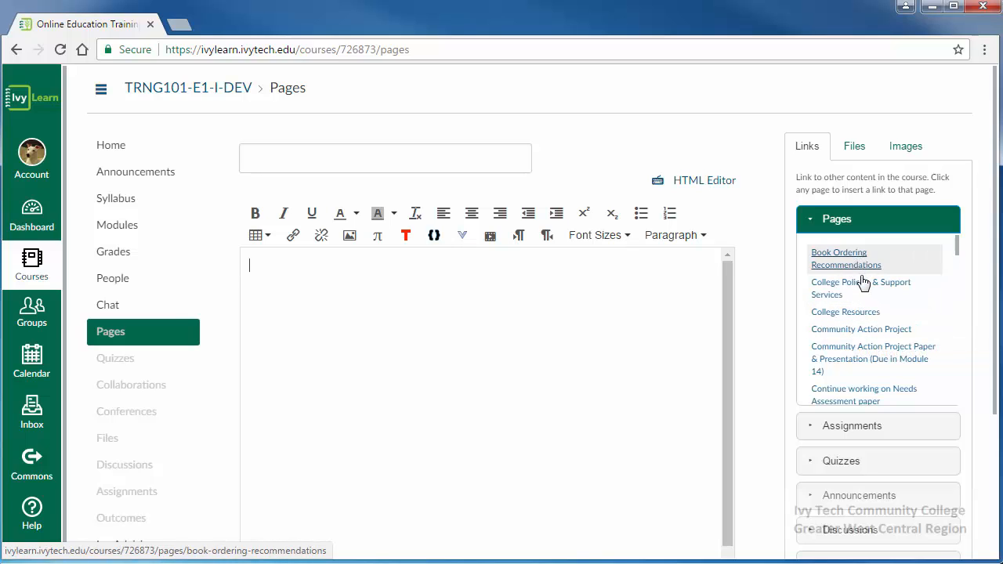
pyautogui.scroll(-1, 822, 345)
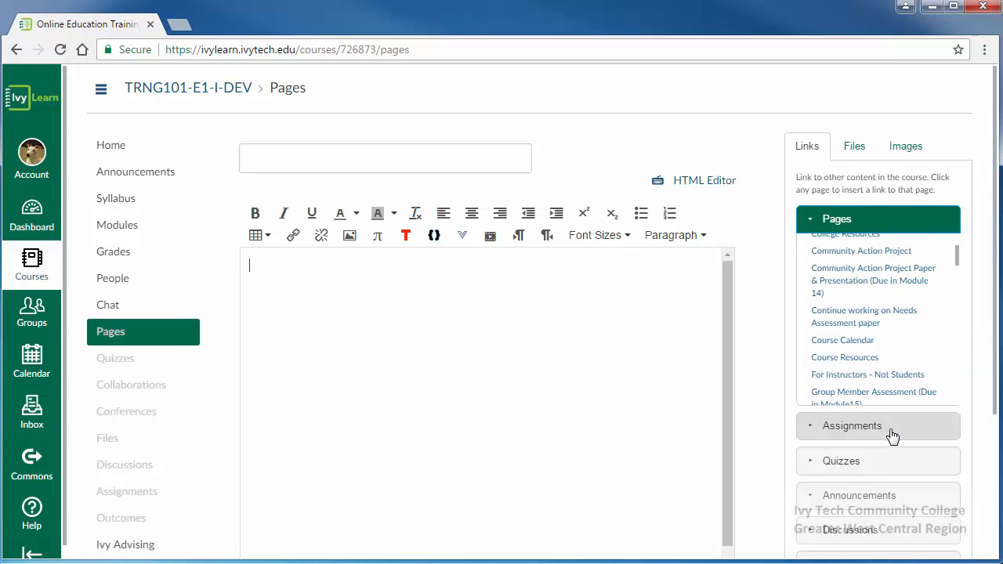
pyautogui.scroll(-1, 894, 436)
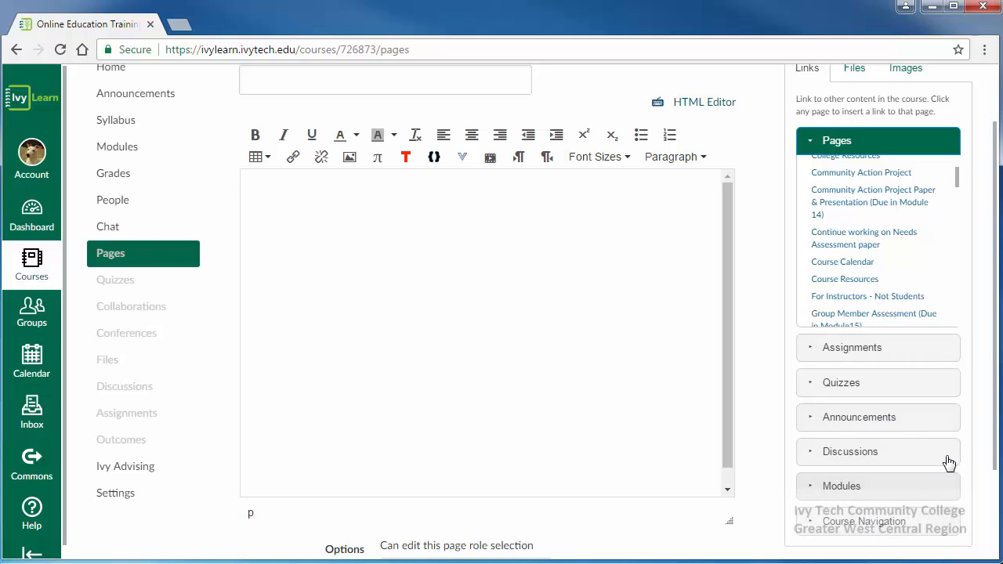
pyautogui.scroll(1, 909, 392)
pyautogui.click(859, 148)
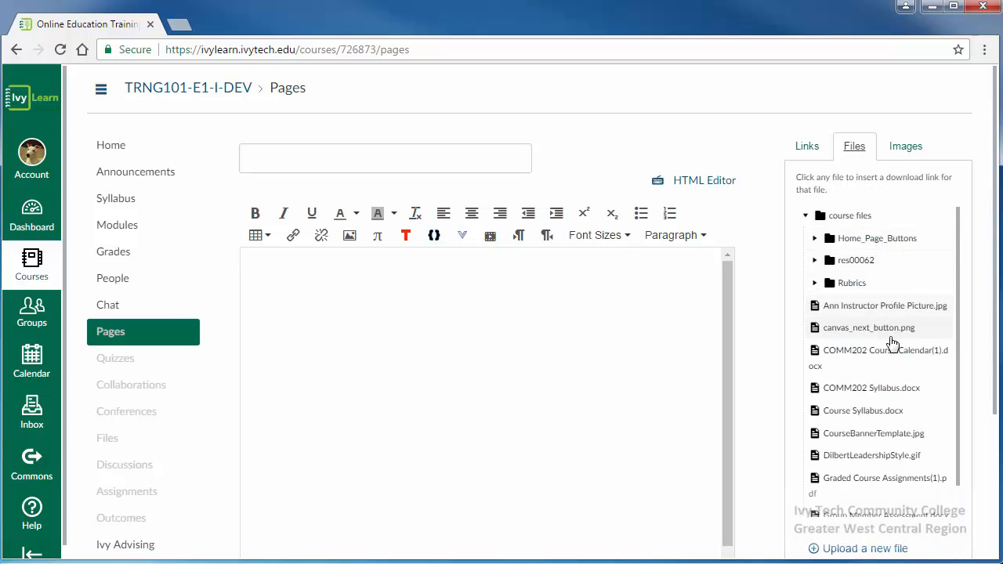
pyautogui.scroll(-2, 957, 346)
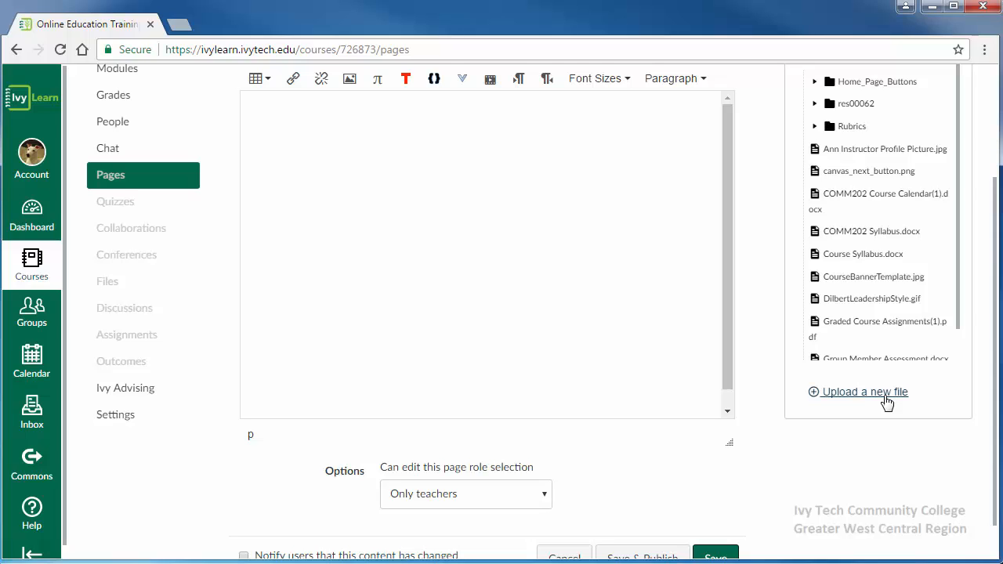
pyautogui.scroll(2, 886, 401)
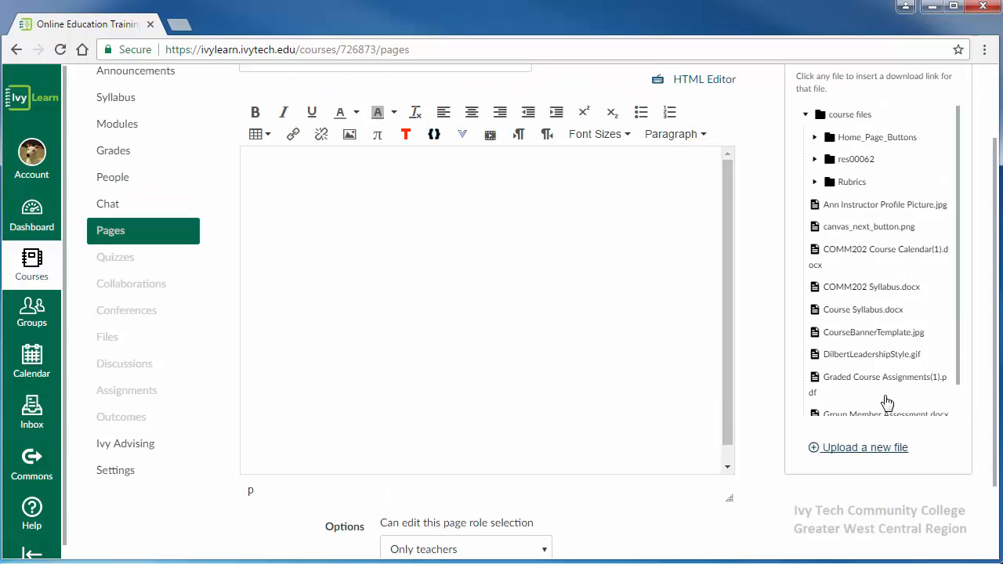
pyautogui.click(906, 149)
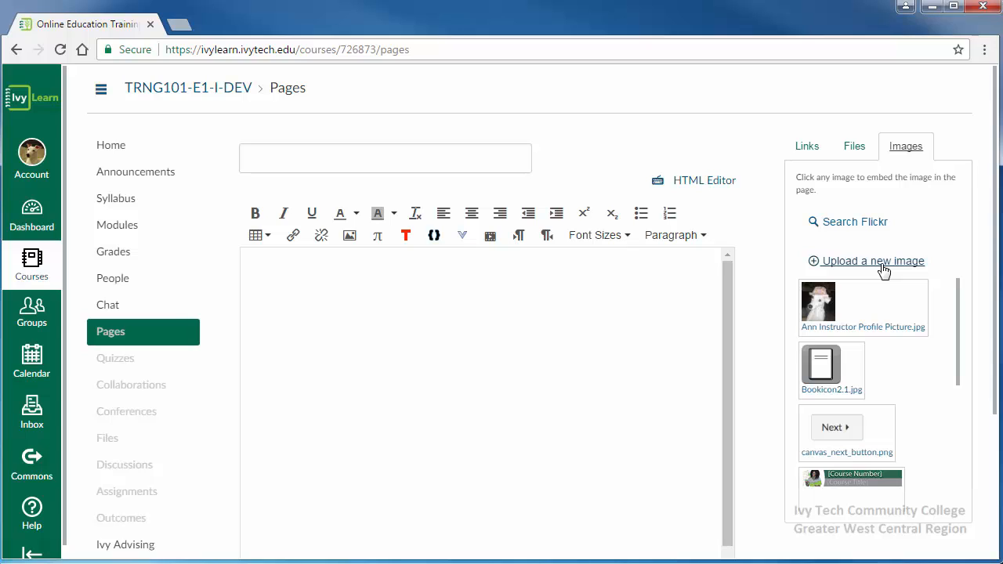
# Title the page "M17 Test Page" and fill its body with "This is a test page." and a download link to COMM202 Course Calendar(1).docx
pyautogui.click(297, 158)
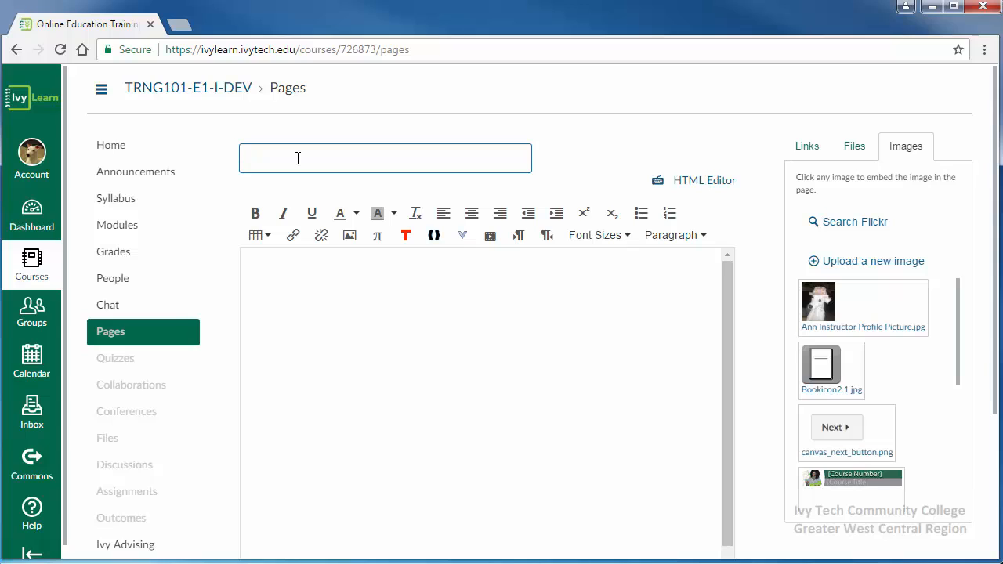
pyautogui.write('M17 Test Page')
pyautogui.click(281, 273)
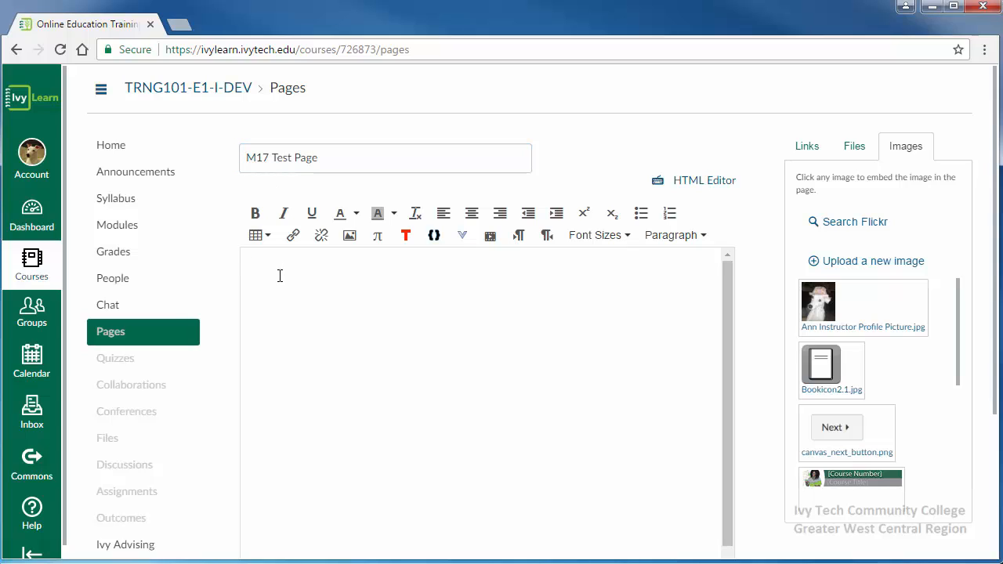
pyautogui.write('This is a test page.')
pyautogui.press('Return')
pyautogui.click(856, 155)
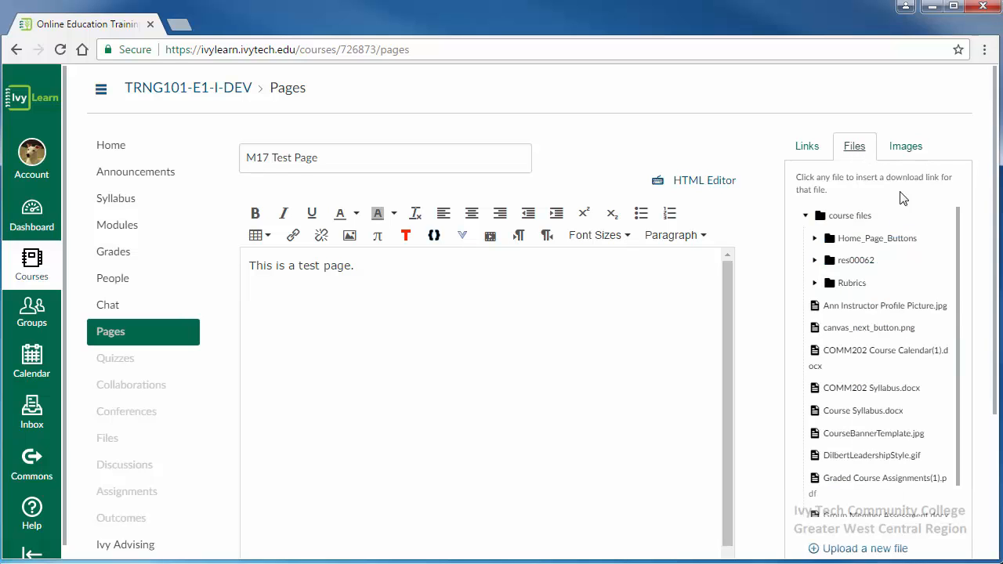
pyautogui.click(884, 351)
# Check the roles allowed to edit the page, keep Only teachers, and save and publish the page
pyautogui.scroll(-2, 884, 354)
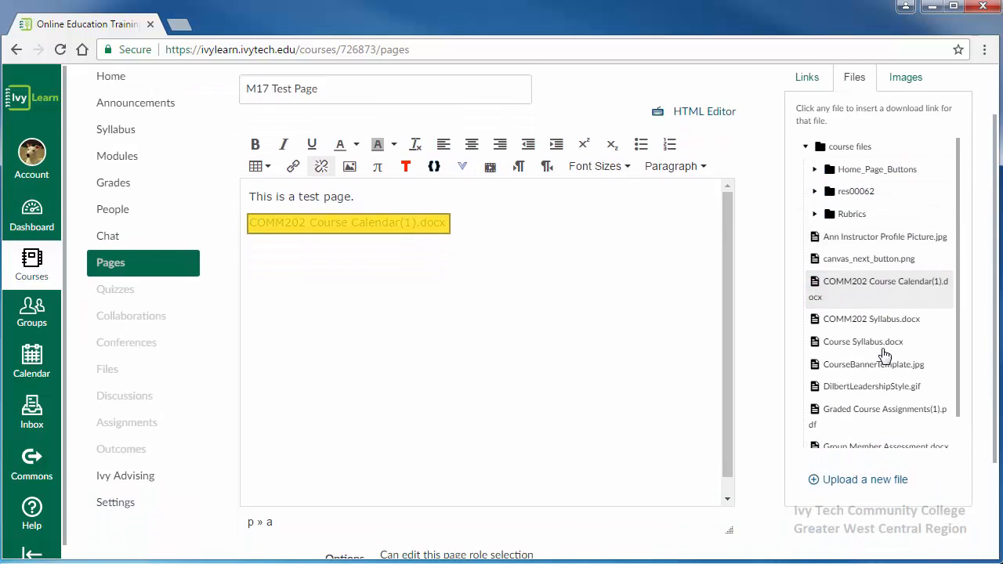
pyautogui.scroll(-3, 752, 392)
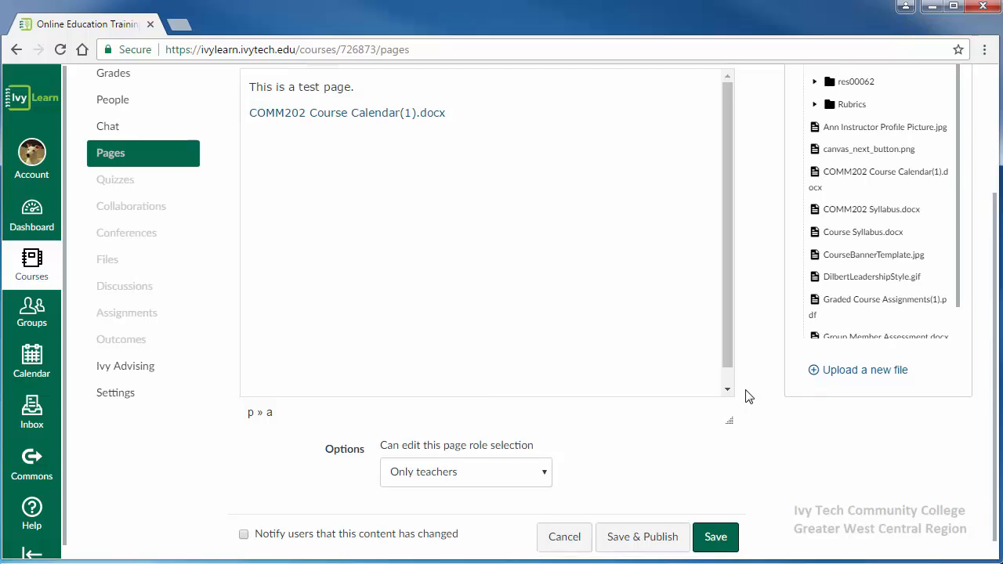
pyautogui.click(466, 453)
pyautogui.click(464, 453)
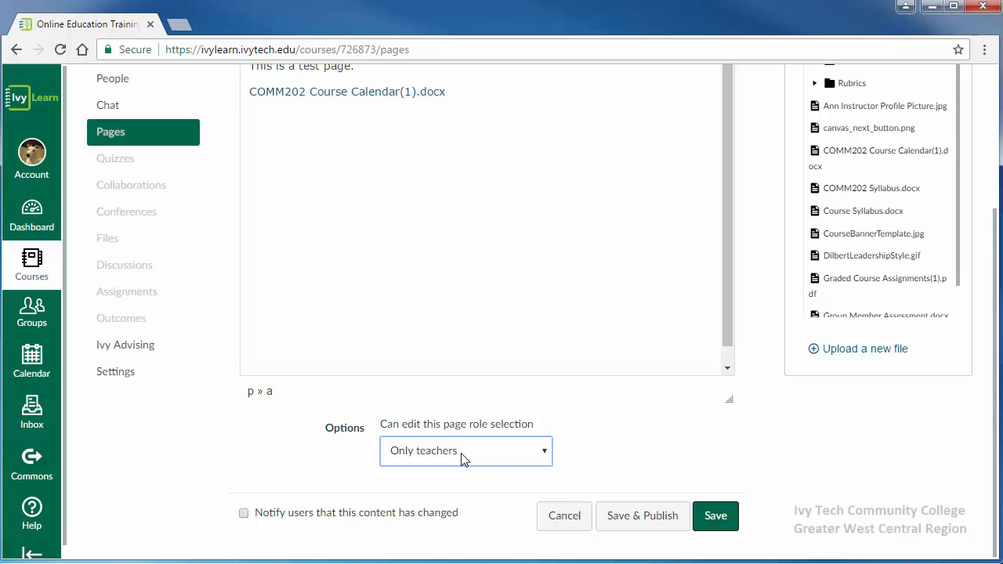
pyautogui.click(476, 456)
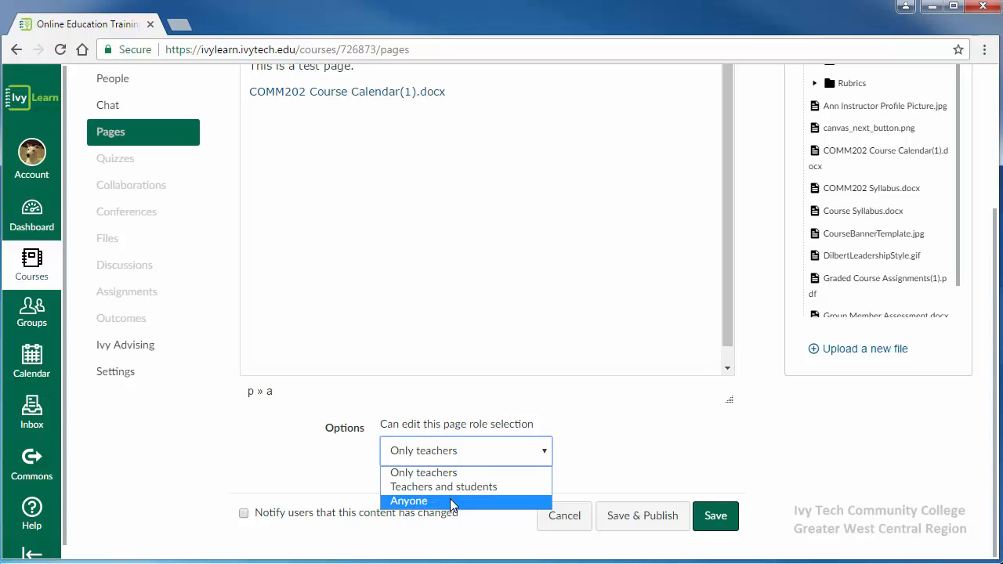
pyautogui.click(633, 451)
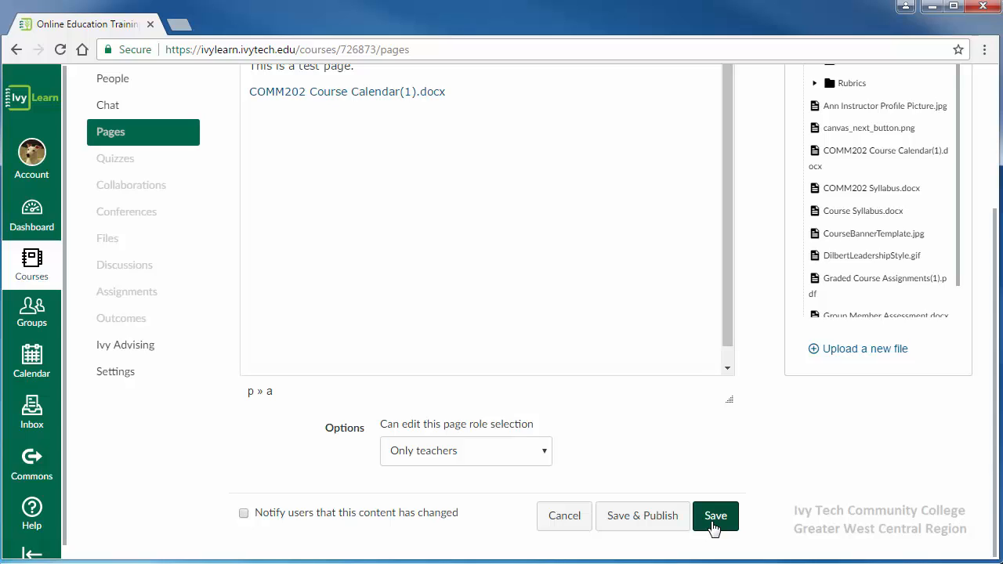
pyautogui.click(648, 517)
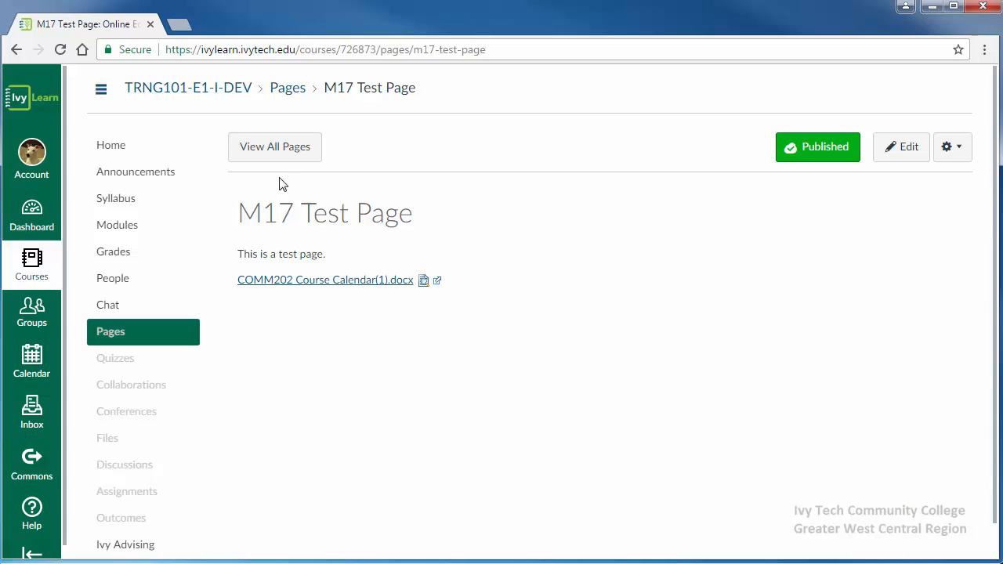
# Find M17 Test Page in the list of all course pages, check its management options, and unpublish it
pyautogui.click(282, 156)
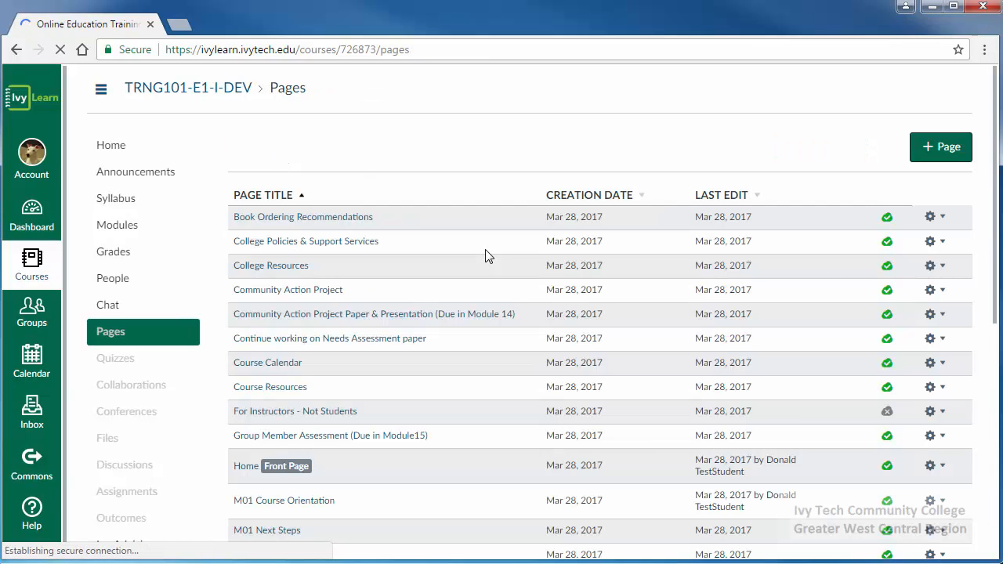
pyautogui.scroll(-6, 488, 262)
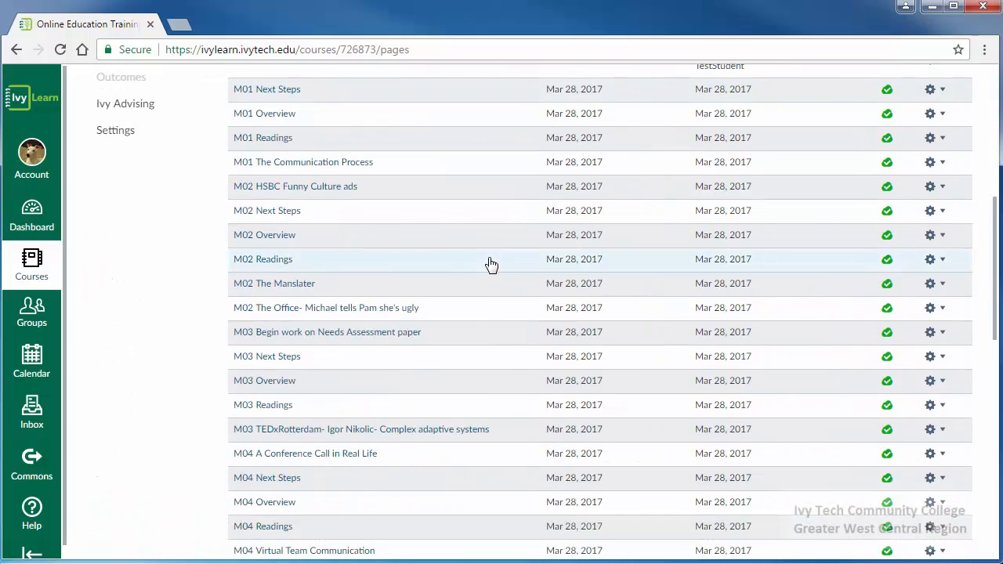
pyautogui.scroll(-10, 488, 262)
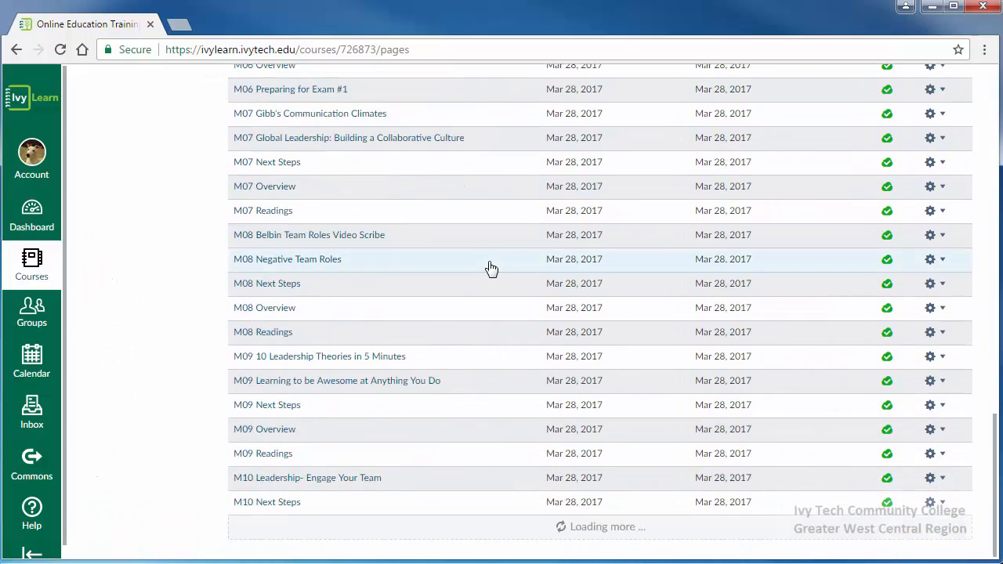
pyautogui.scroll(-12, 489, 269)
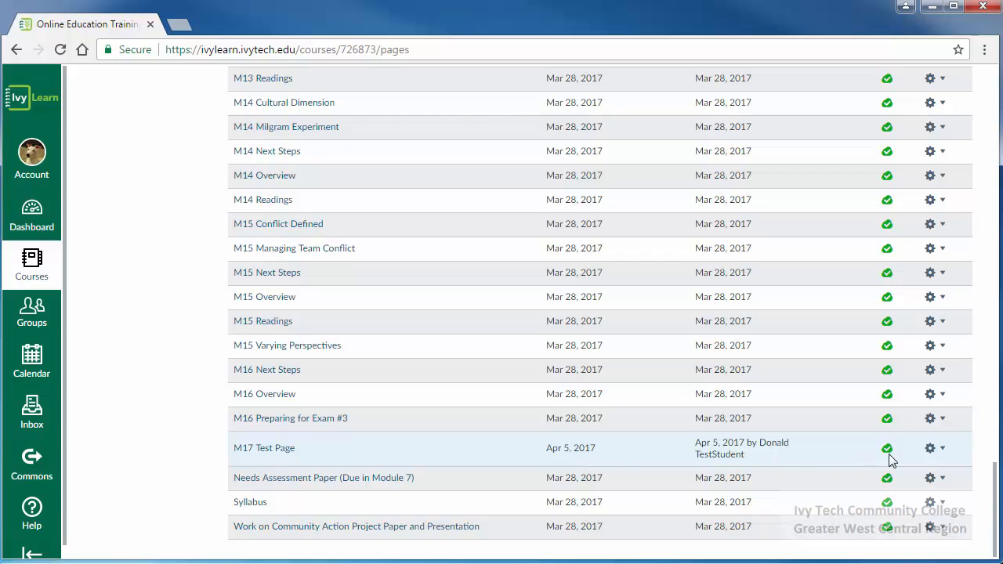
pyautogui.click(930, 450)
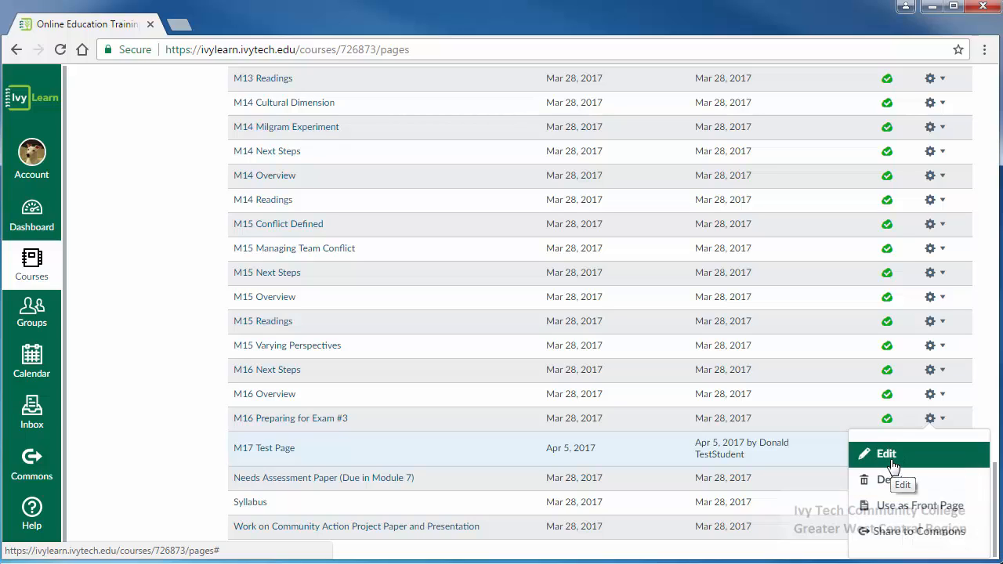
pyautogui.click(808, 476)
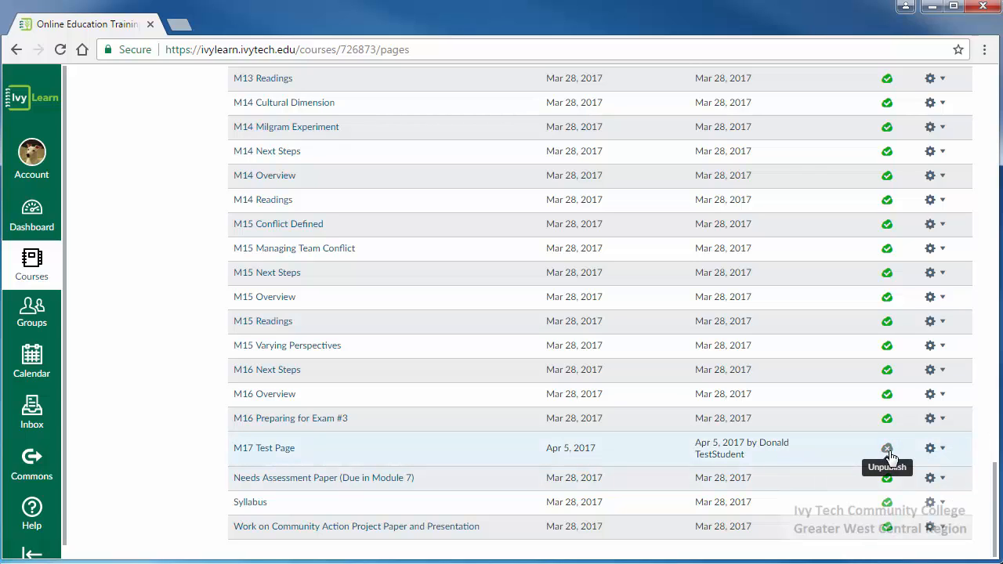
pyautogui.click(887, 451)
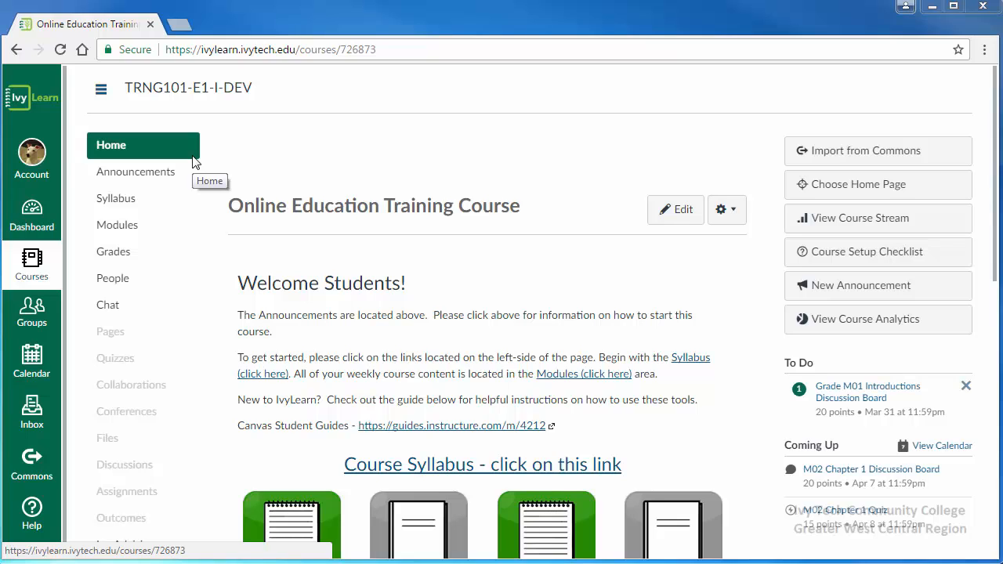
# Add a course module named Module 17, trying the prerequisite and lock date settings but leaving both unset
pyautogui.click(116, 228)
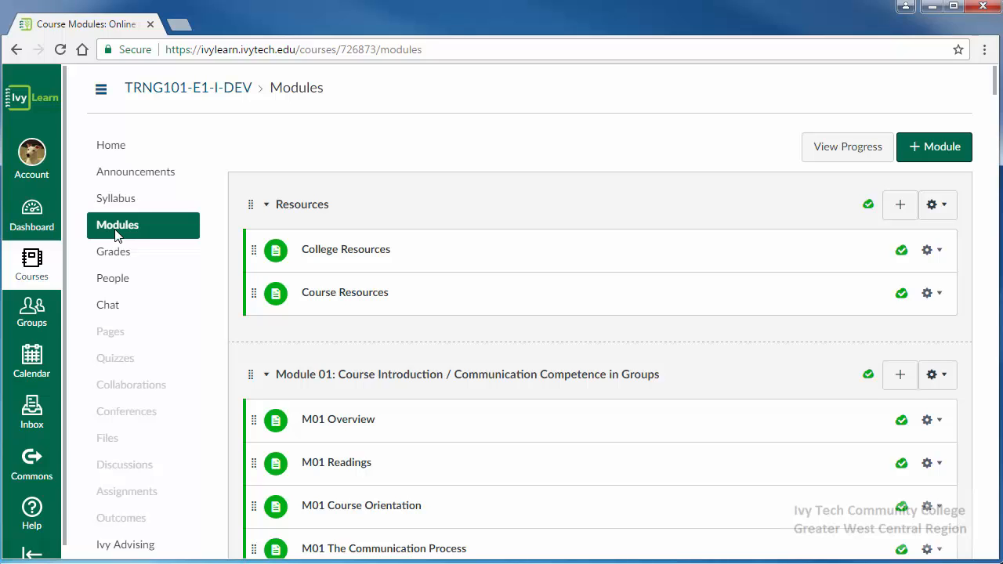
pyautogui.click(945, 155)
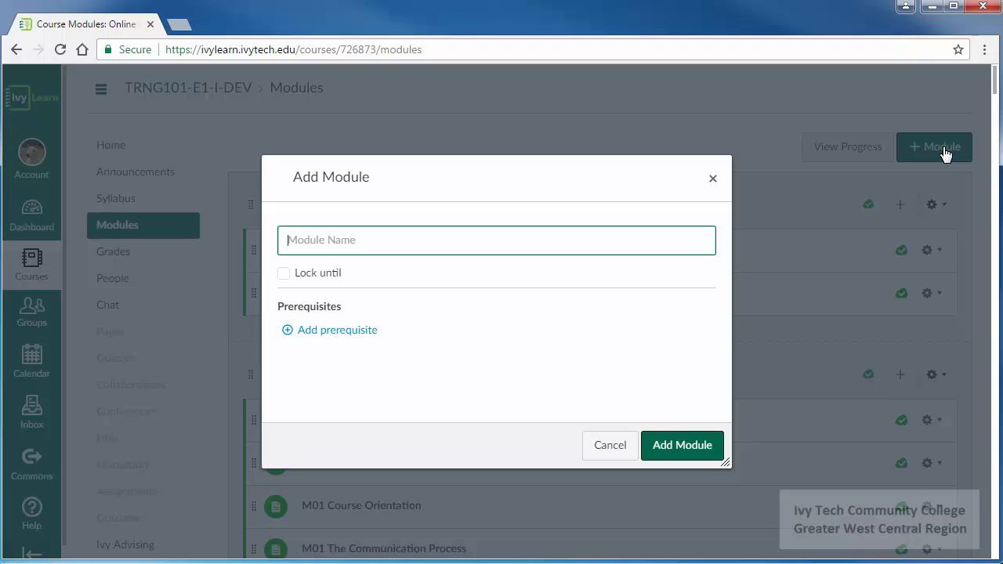
pyautogui.write('Module 17')
pyautogui.click(353, 335)
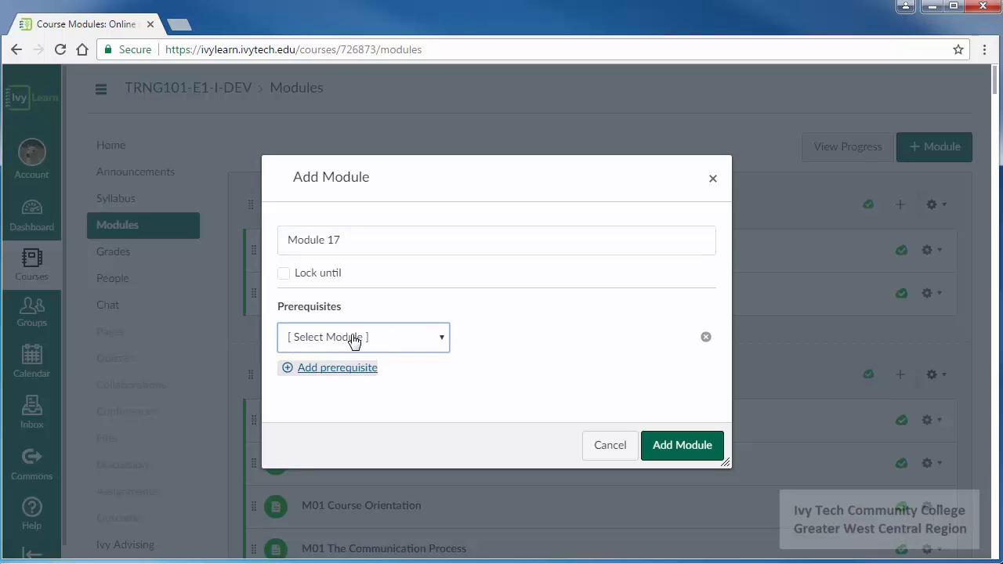
pyautogui.click(329, 279)
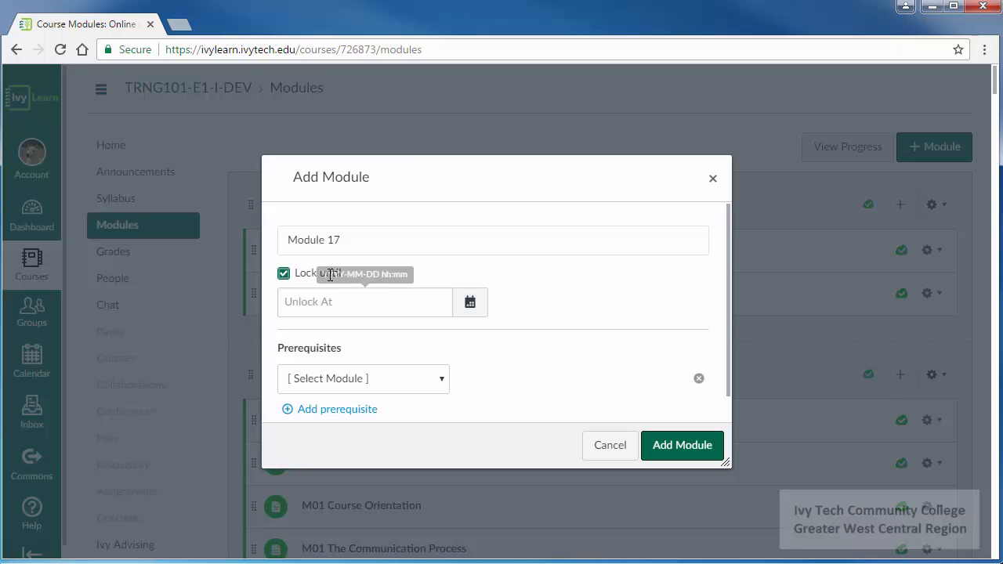
pyautogui.click(283, 273)
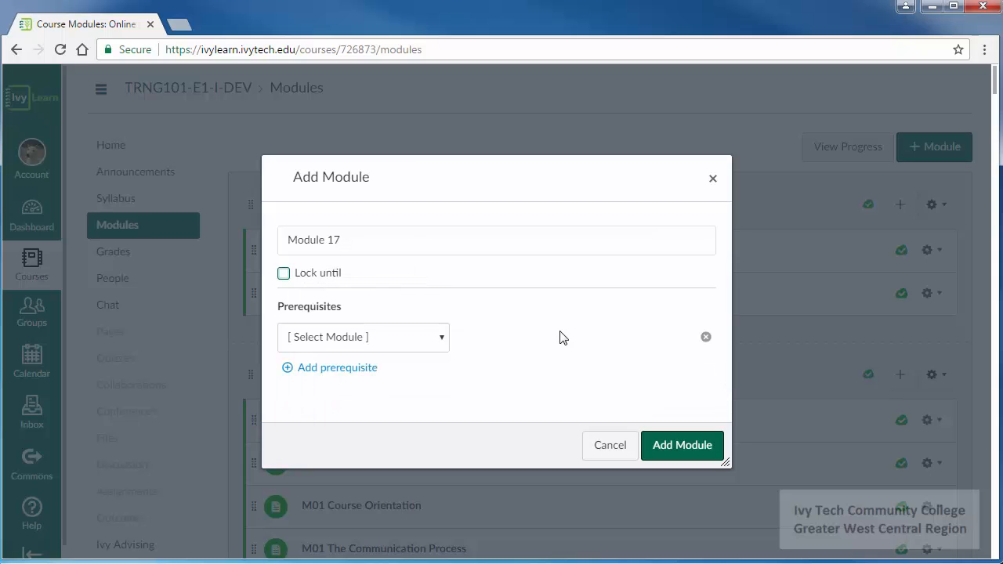
pyautogui.click(706, 337)
pyautogui.click(679, 447)
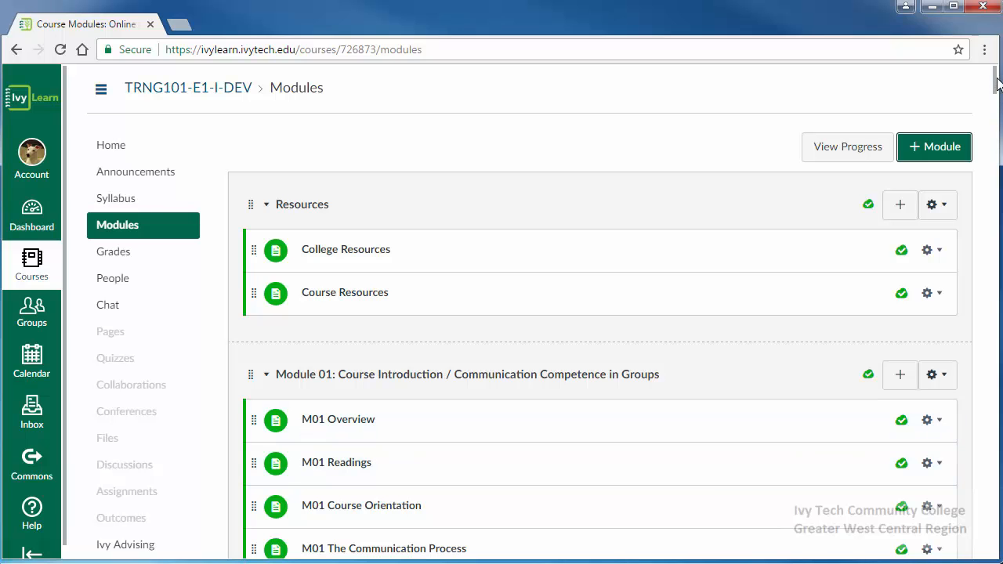
# Add a new assignment named "M17 Assignment" to Module 17 without indentation
pyautogui.moveTo(995, 83); pyautogui.dragTo(995, 553)
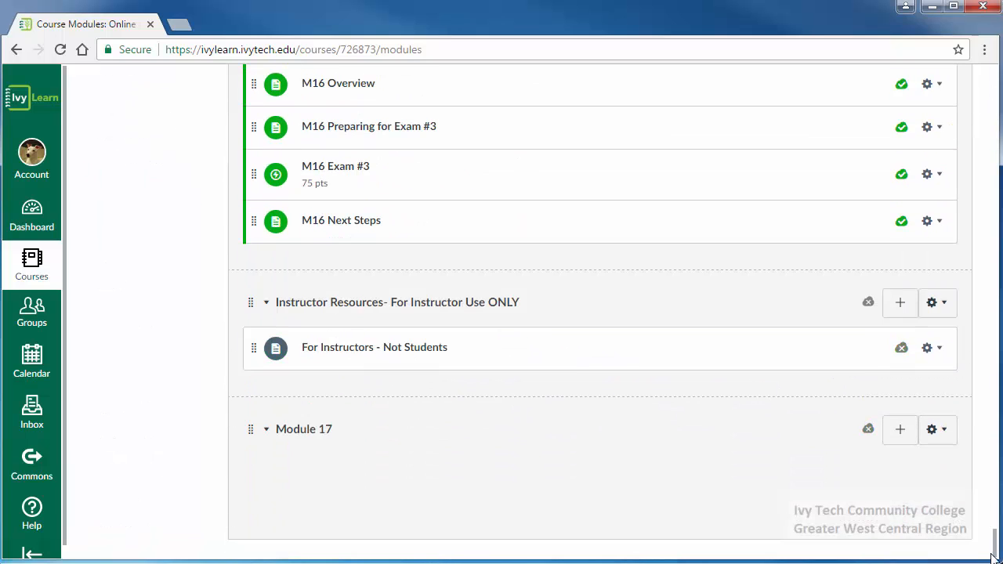
pyautogui.click(901, 431)
pyautogui.click(900, 431)
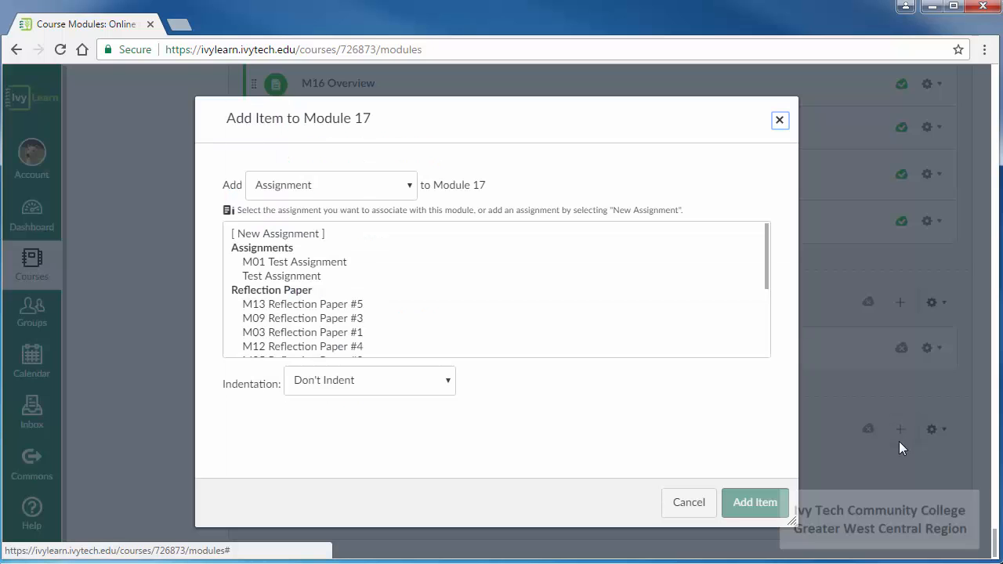
pyautogui.click(409, 187)
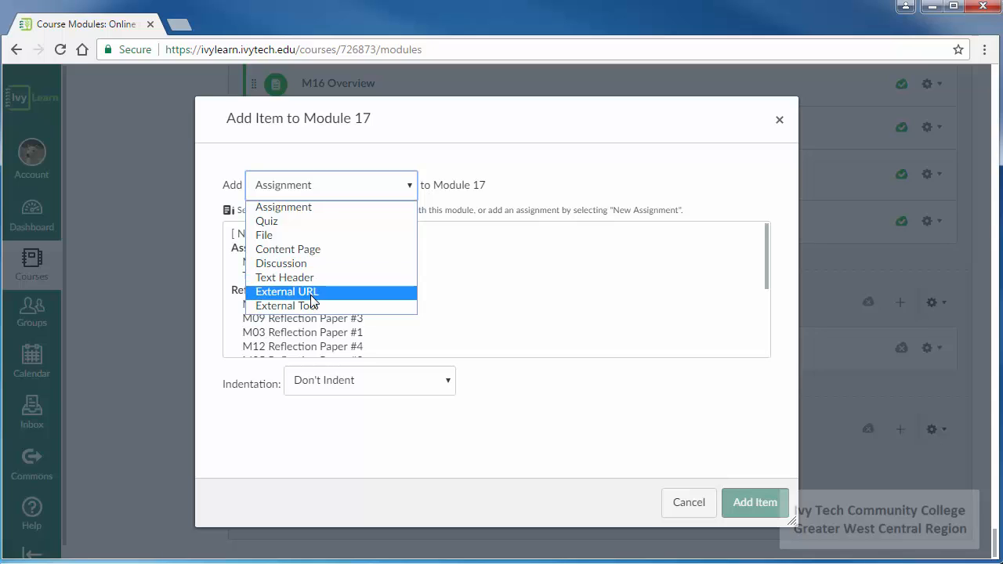
pyautogui.click(305, 207)
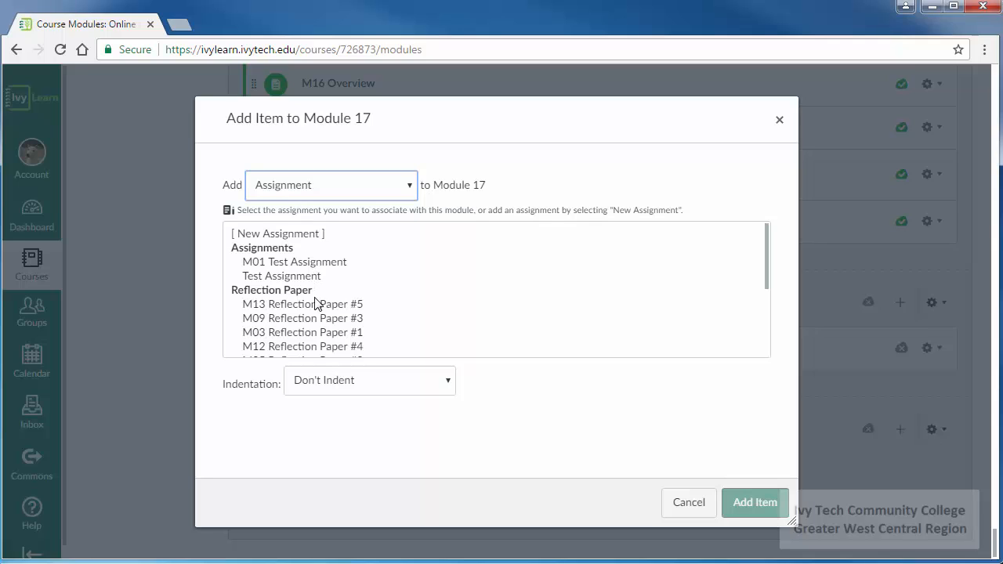
pyautogui.click(299, 235)
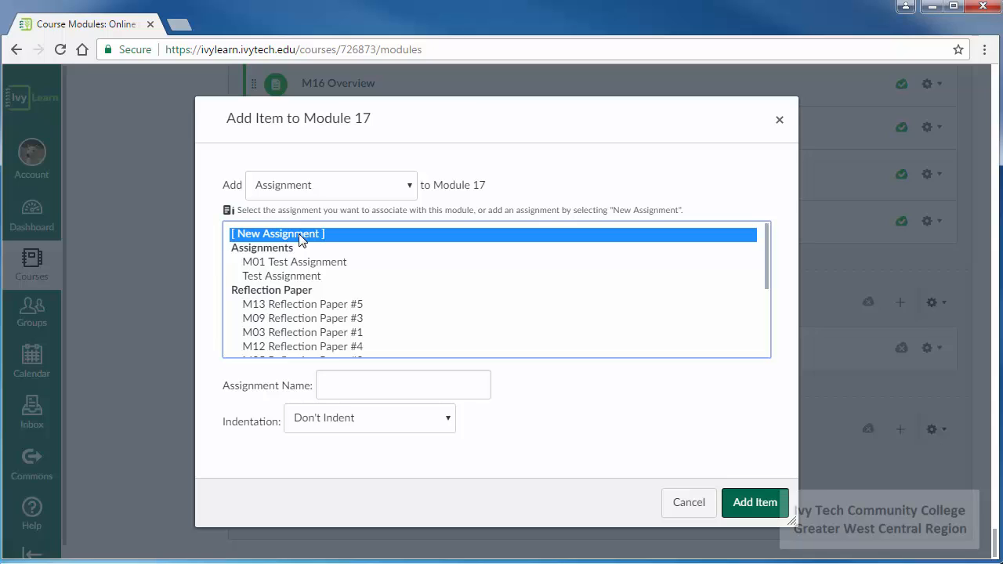
pyautogui.click(350, 387)
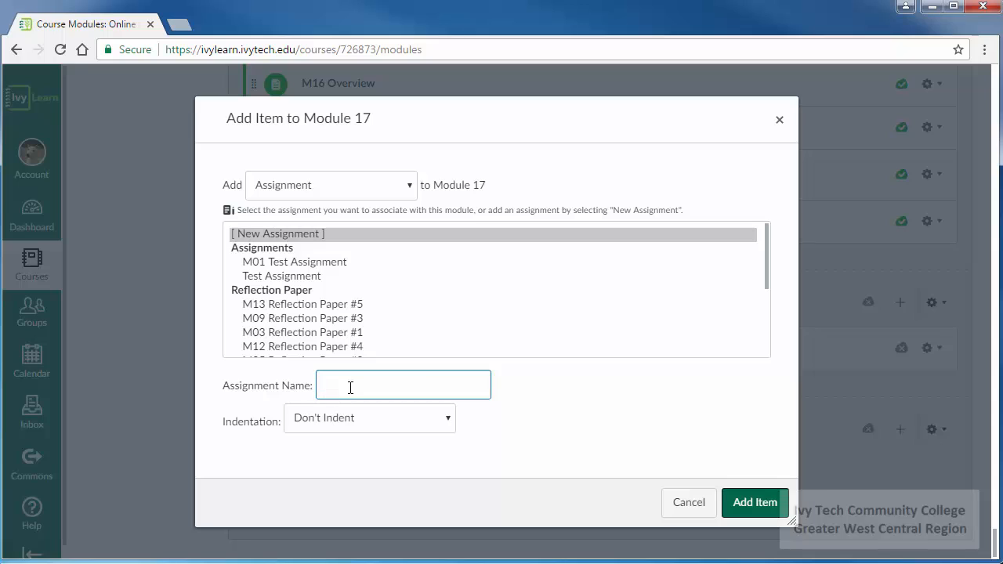
pyautogui.write('M17 Assignment')
pyautogui.click(756, 506)
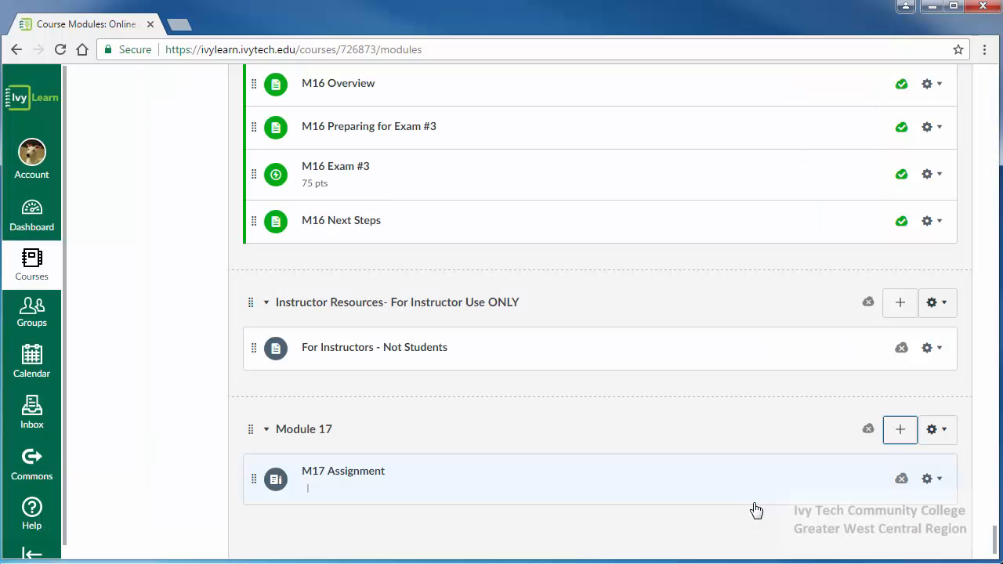
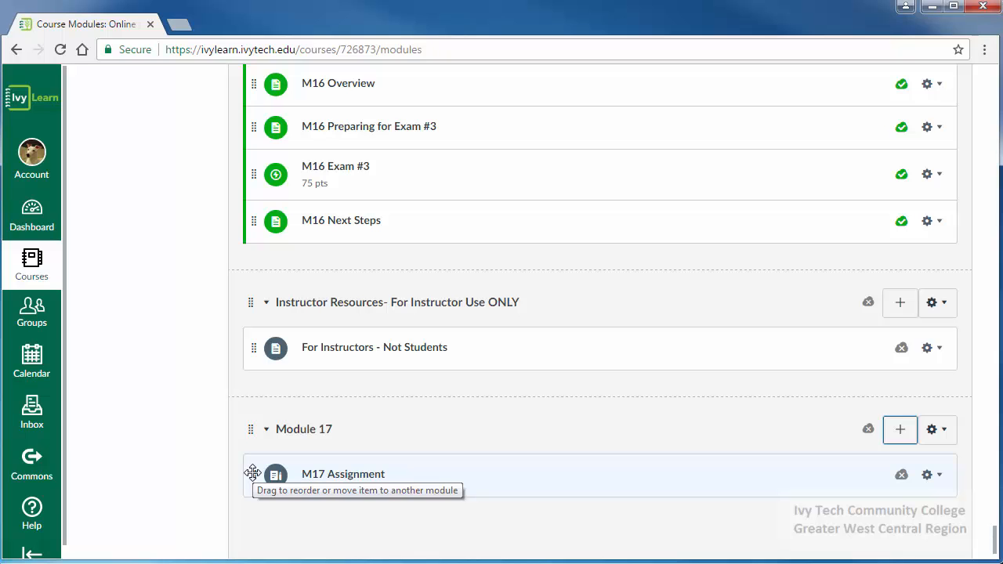
# Try moving M17 Assignment up the module list, return it to Module 17, and open the assignment
pyautogui.moveTo(252, 472); pyautogui.dragTo(249, 266)
pyautogui.moveTo(250, 311); pyautogui.dragTo(255, 467)
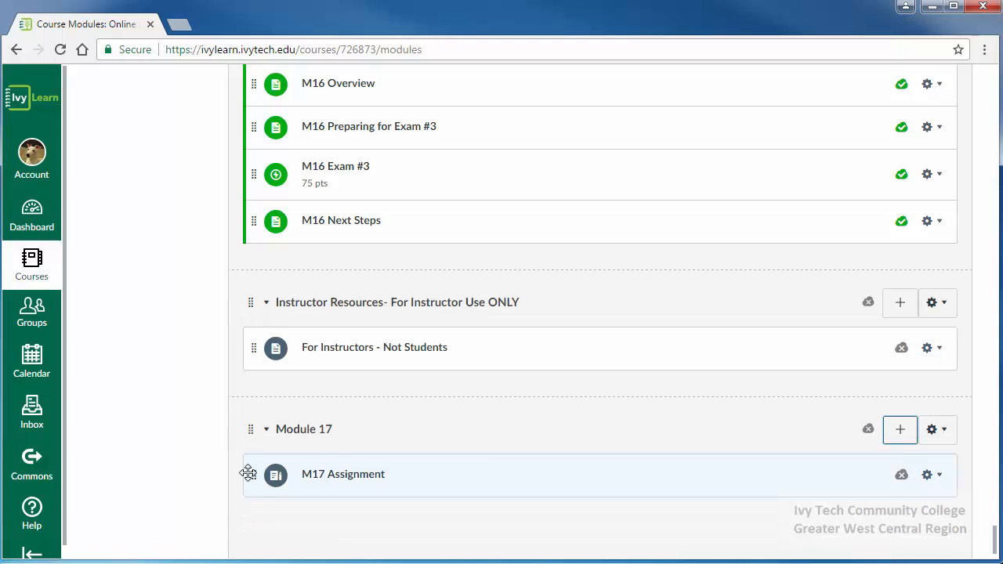
pyautogui.click(343, 483)
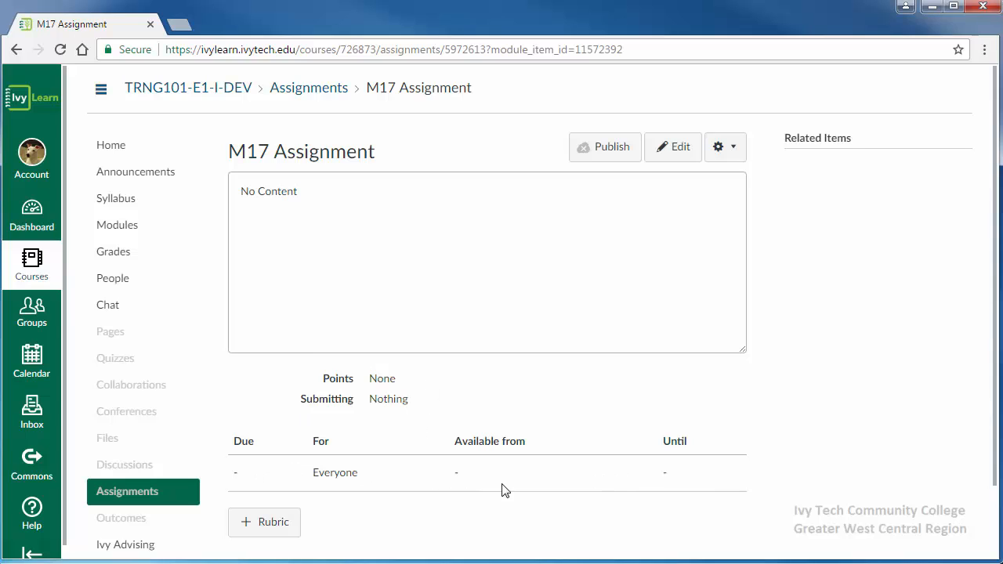
# Retitle the assignment "M17 Test Assignment" and write instructions for a 2 page APA paper on Jack Russell Terriers with at least 3 references including 1 interview
pyautogui.click(679, 149)
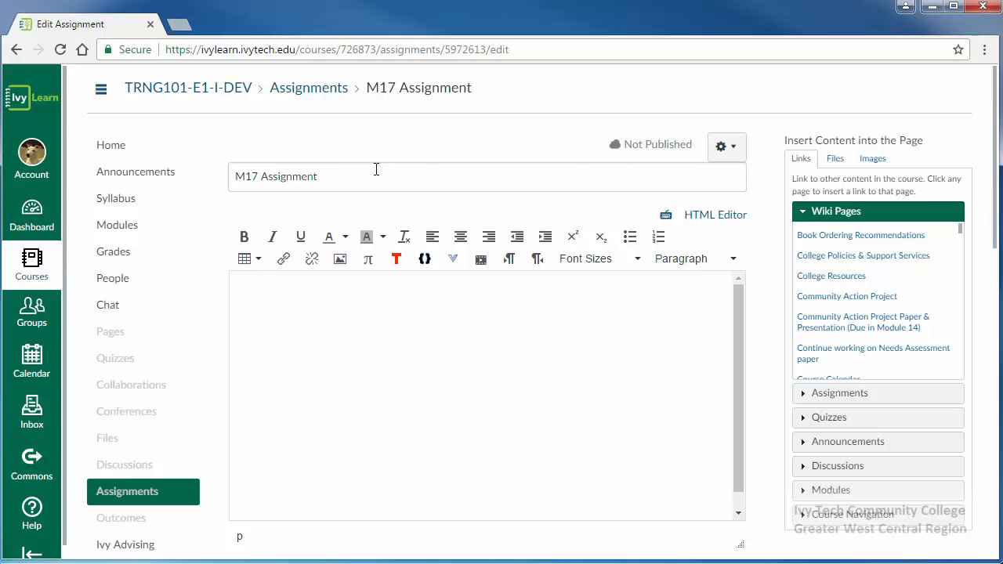
pyautogui.click(351, 180)
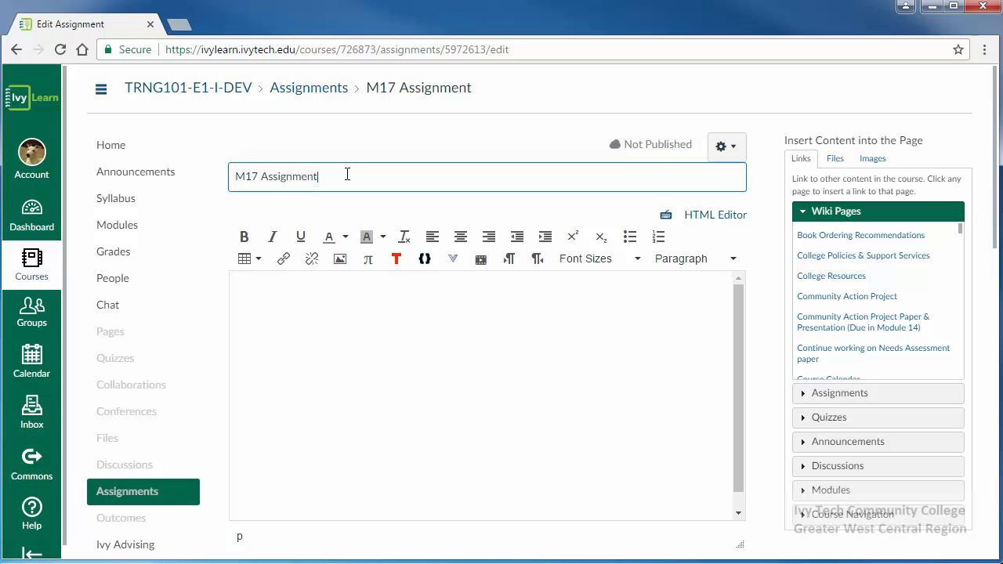
pyautogui.click(265, 179)
pyautogui.write('Test')
pyautogui.click(278, 299)
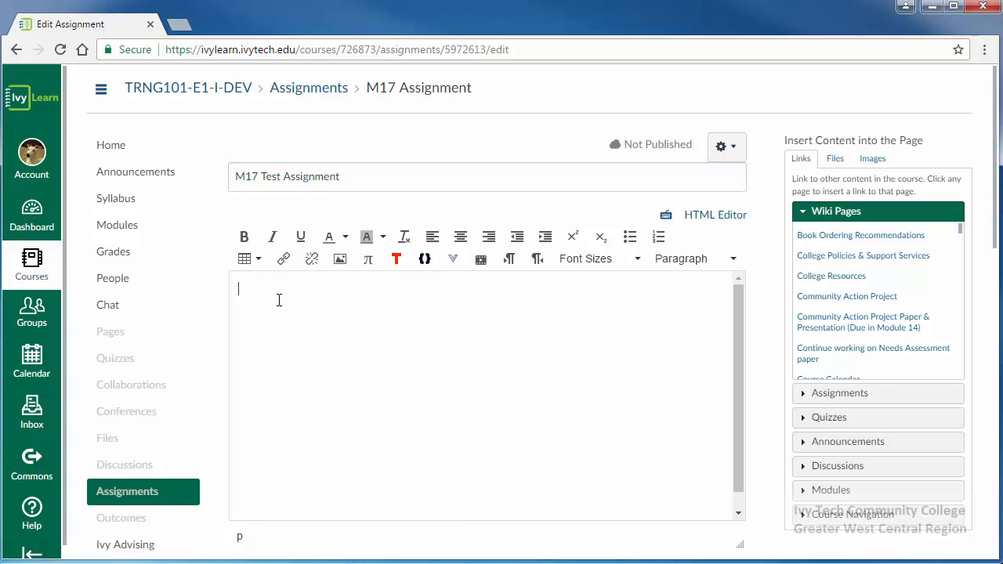
pyautogui.write("This is a test assignment. For this assignment please write a 2 page paper on the benefits of having a Jack Russell Terrier as a companion. While you may be tempted to write more than 2 pages, please limit to no more than 3 pages. You'll need a list of at least 3 references including 1 interview. The paper should be in APA format and contain a title page (which does not count as one of the two pages), 2 pages of content, and a properly formatted references page.")
# Set the assignment's points to 100
pyautogui.scroll(-3, 759, 392)
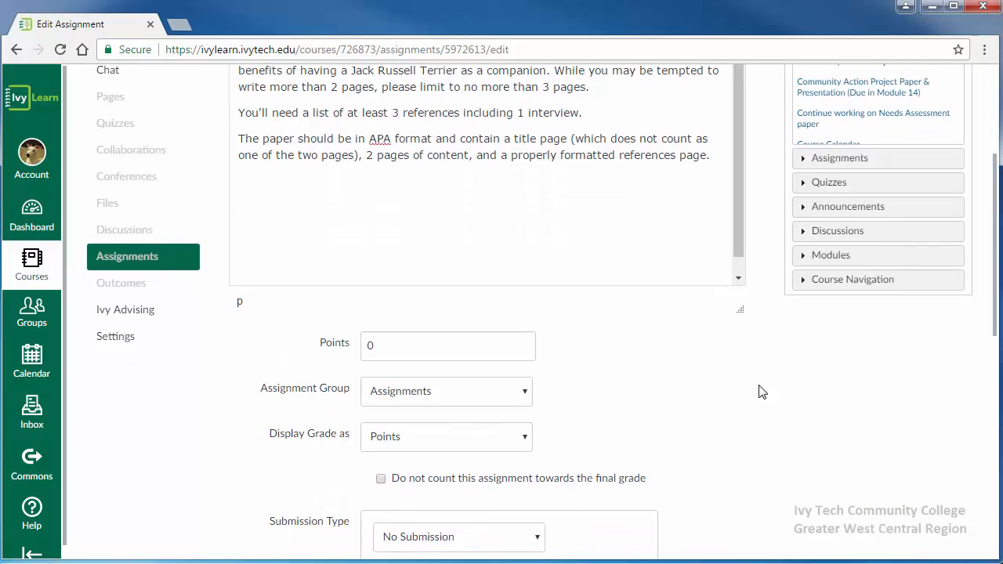
pyautogui.scroll(-2, 760, 392)
pyautogui.click(394, 188)
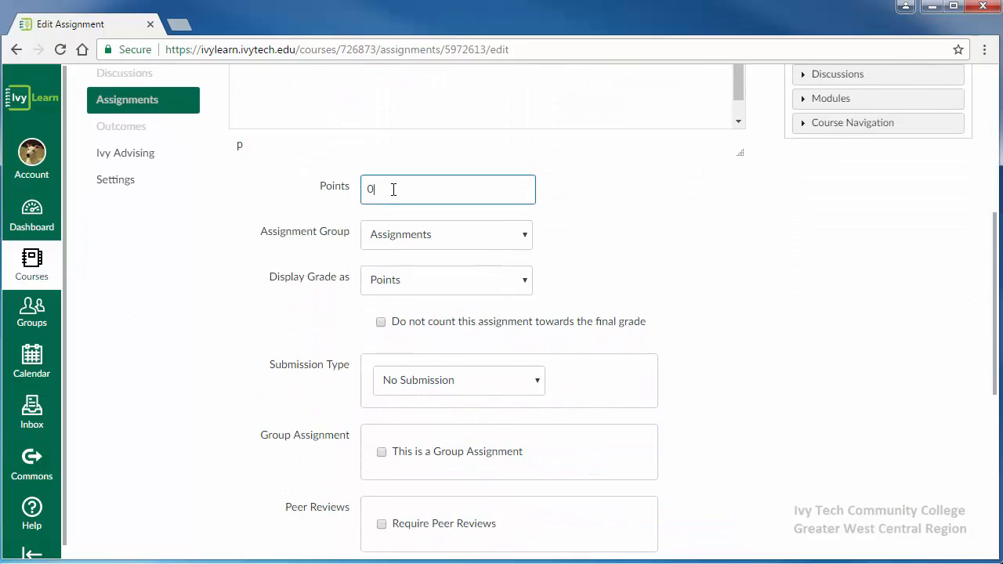
pyautogui.moveTo(387, 188); pyautogui.dragTo(348, 197)
pyautogui.write('100')
# Check the assignment group and grade display choices, and try the option to not count the assignment towards the final grade
pyautogui.click(419, 237)
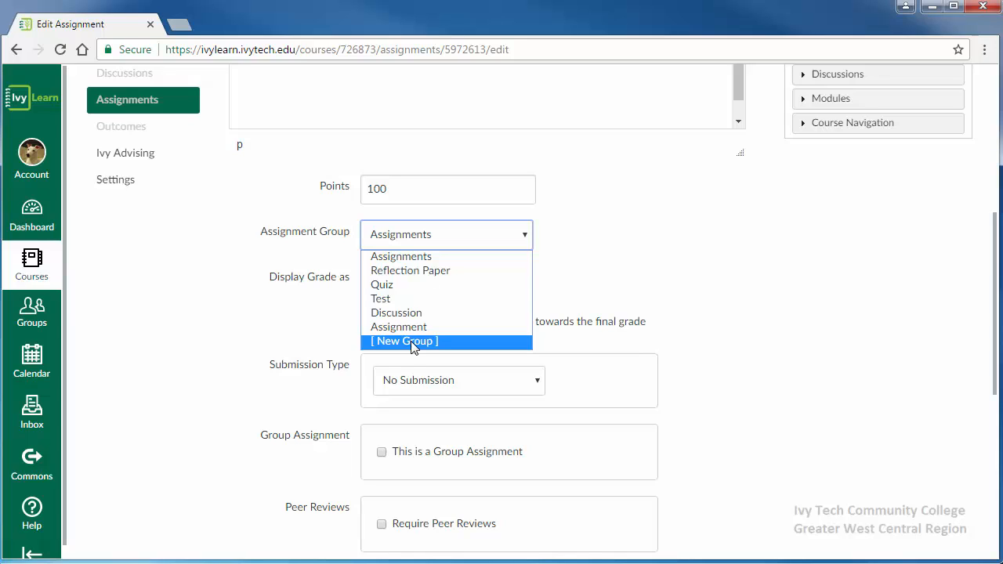
pyautogui.click(564, 249)
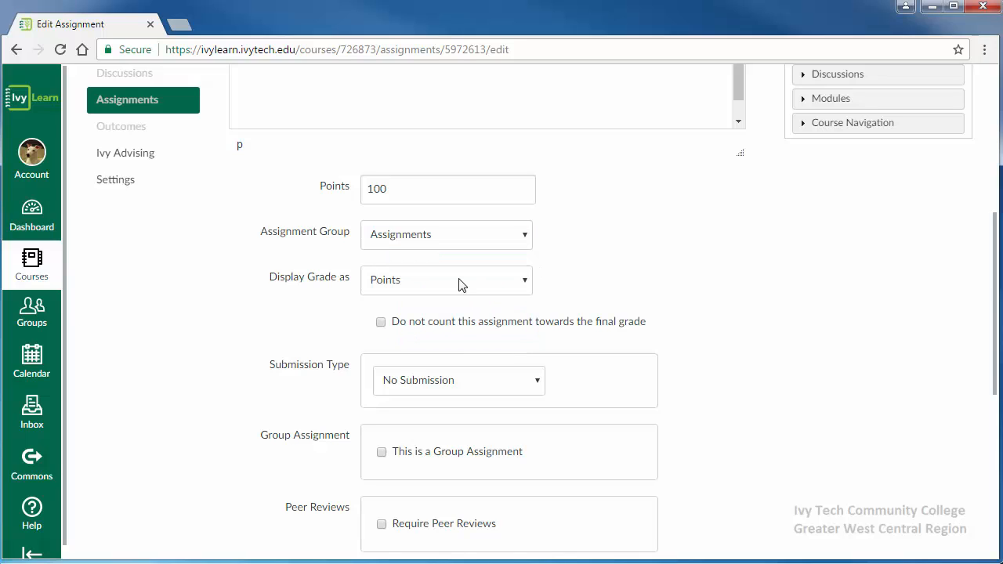
pyautogui.click(463, 286)
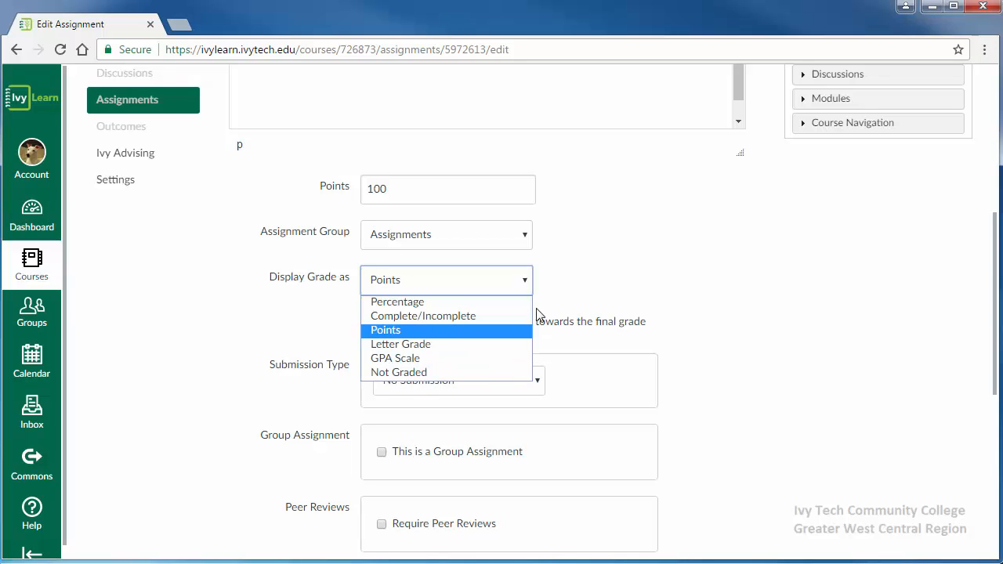
pyautogui.click(611, 288)
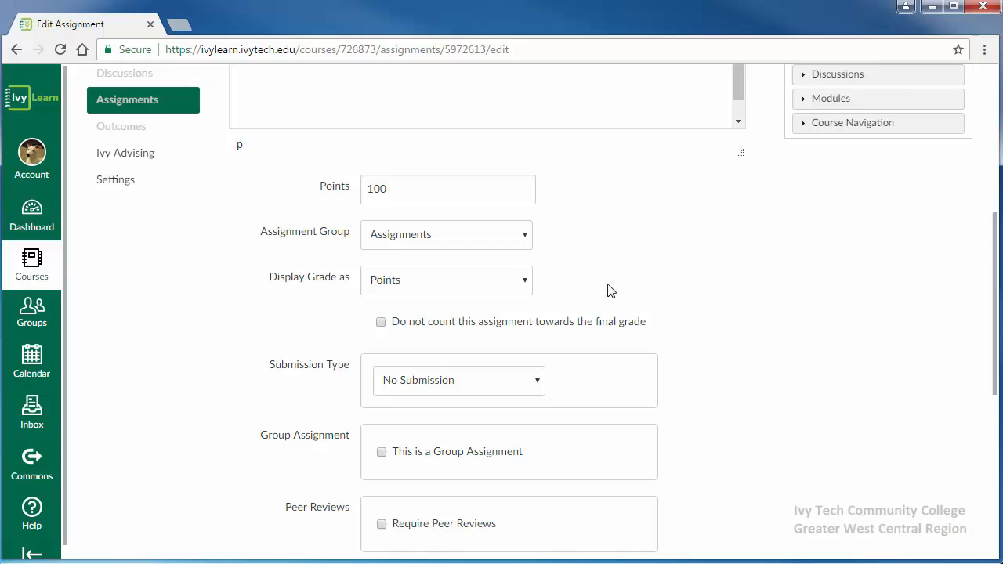
pyautogui.click(382, 324)
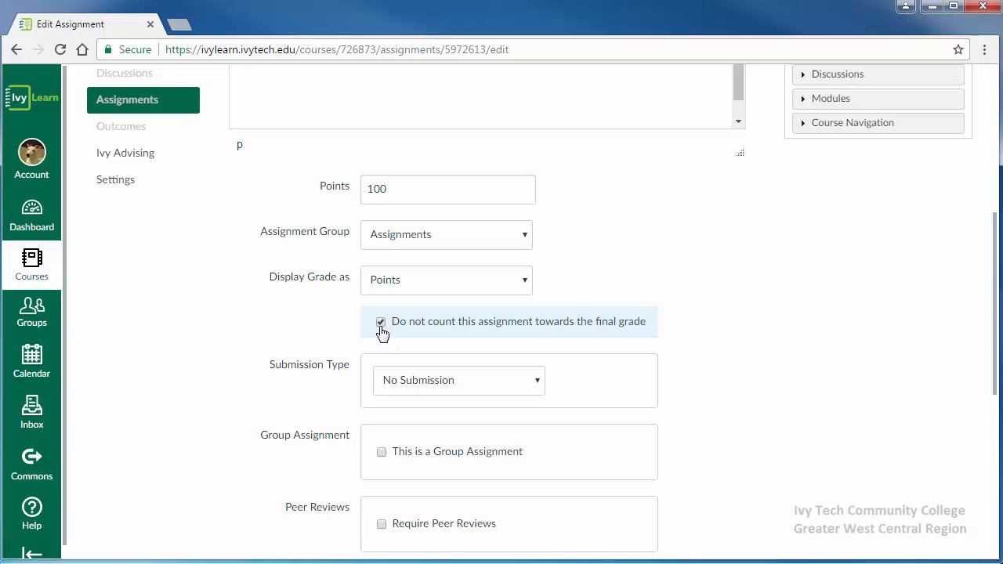
pyautogui.click(381, 323)
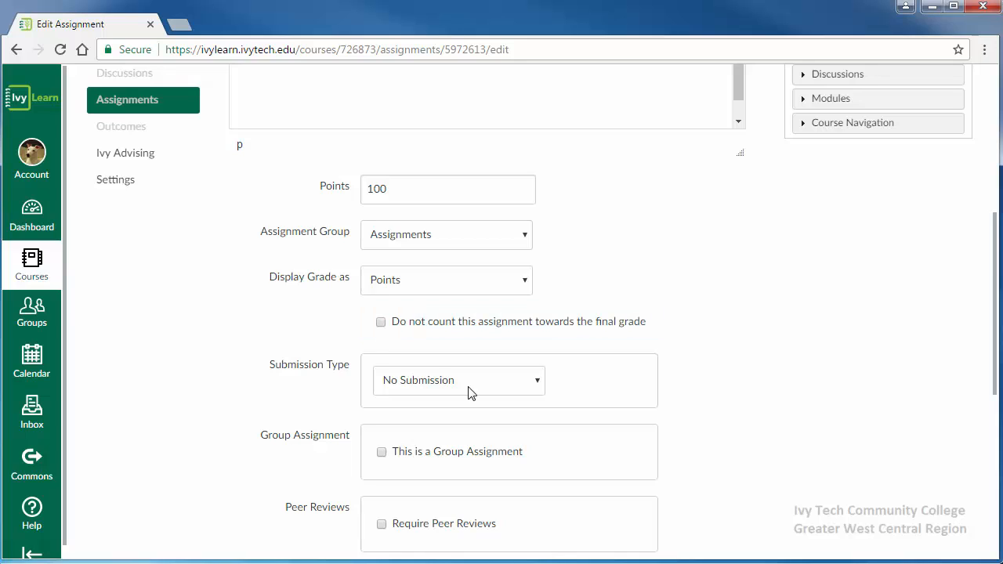
# Set the submission type to Online and allow Text Entry and File Uploads
pyautogui.click(470, 392)
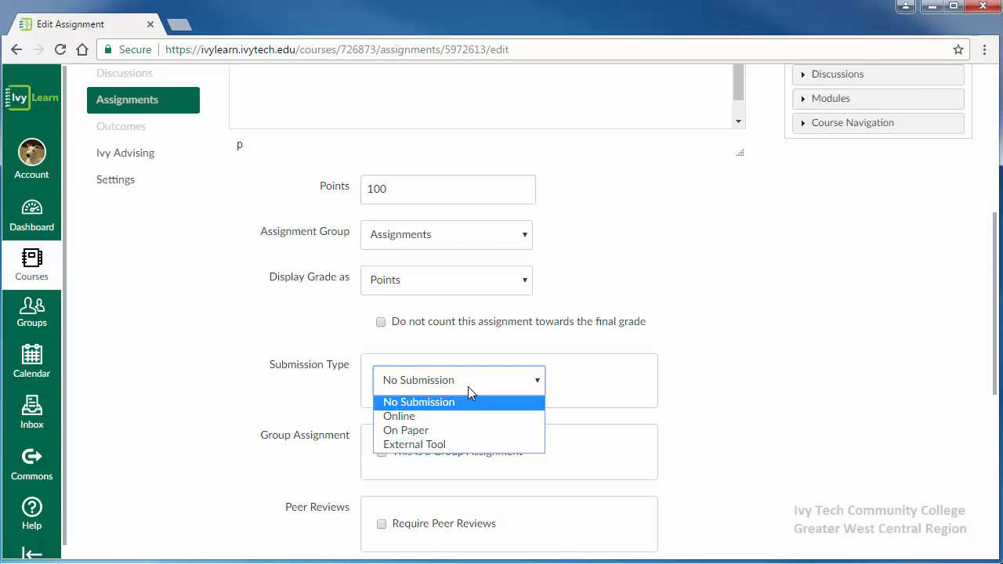
pyautogui.click(406, 416)
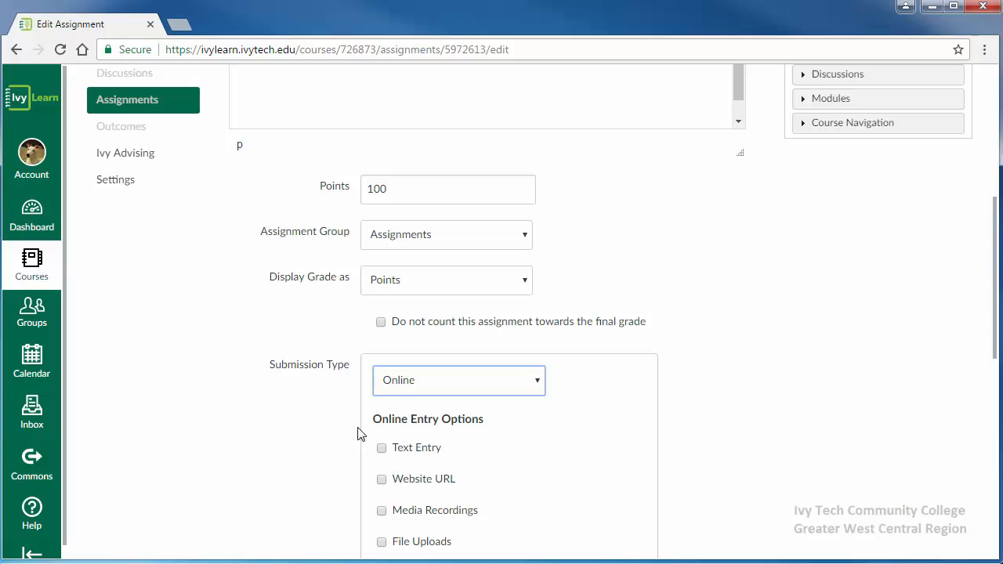
pyautogui.scroll(-1, 362, 435)
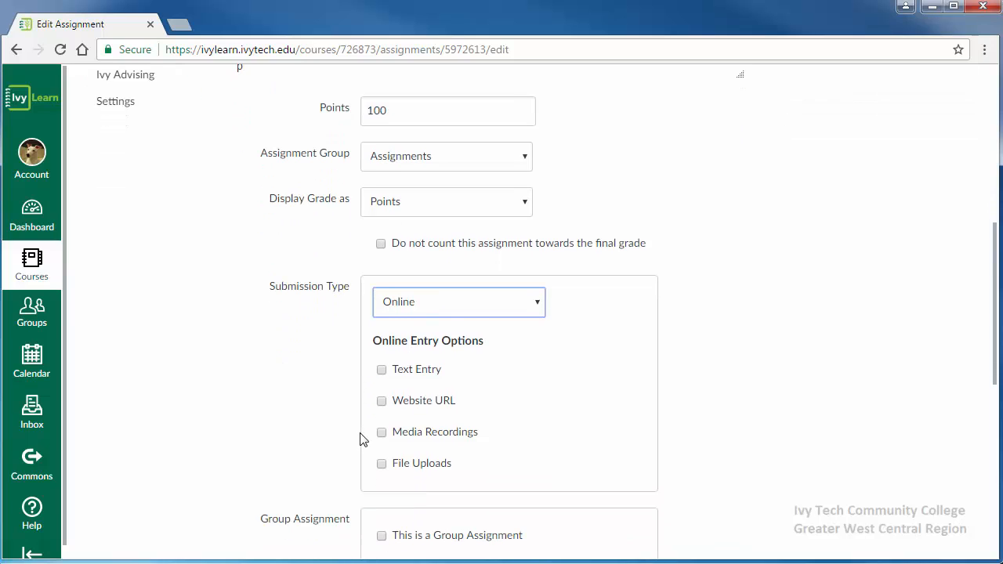
pyautogui.scroll(-1, 361, 438)
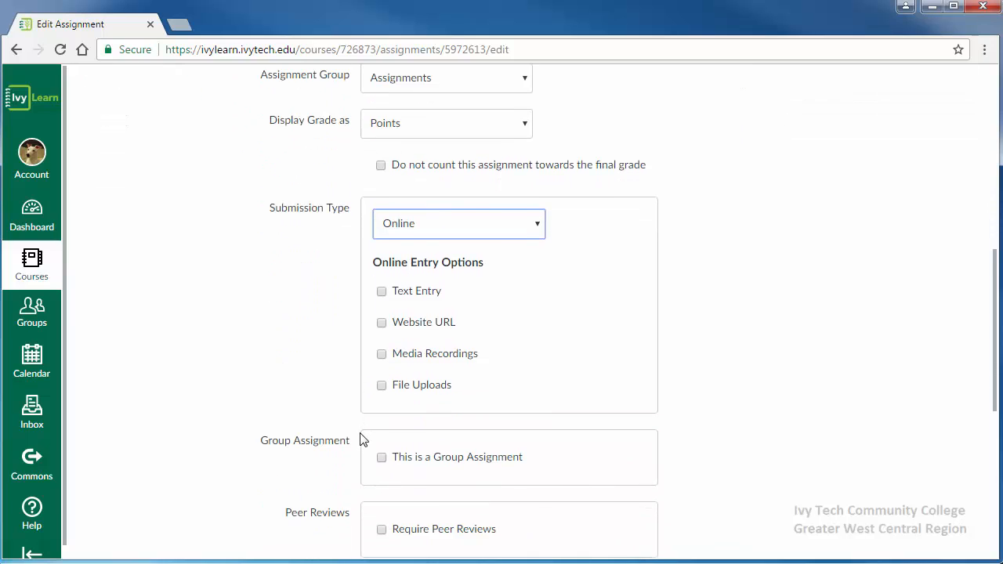
pyautogui.click(431, 296)
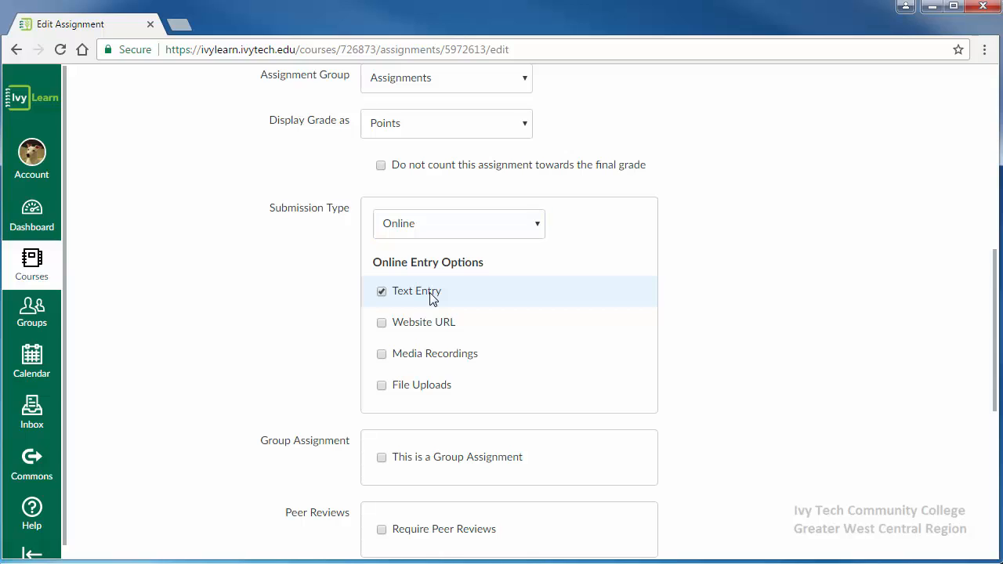
pyautogui.click(433, 389)
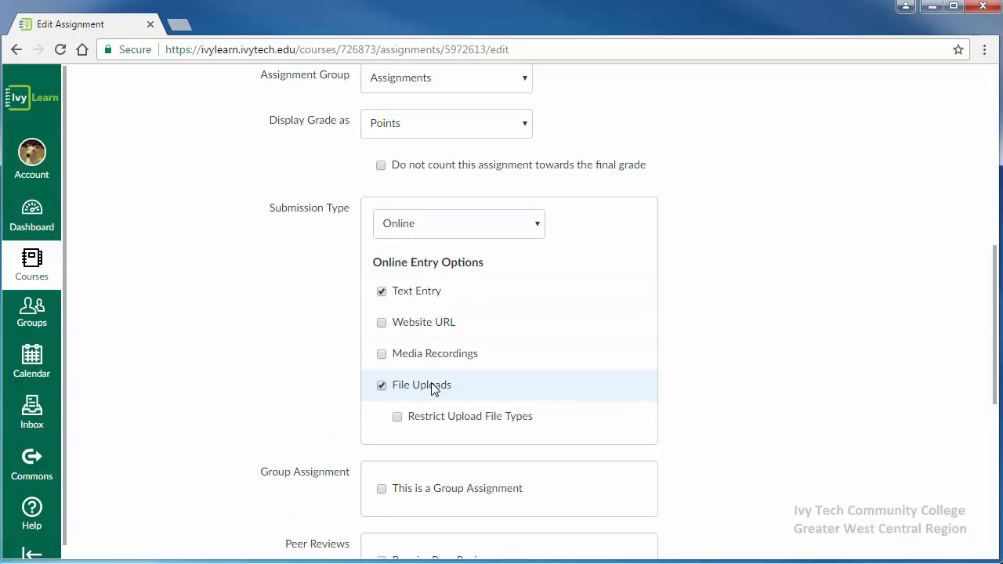
# Turn on the restriction of upload file types, leaving the allowed file extensions empty
pyautogui.scroll(-1, 435, 369)
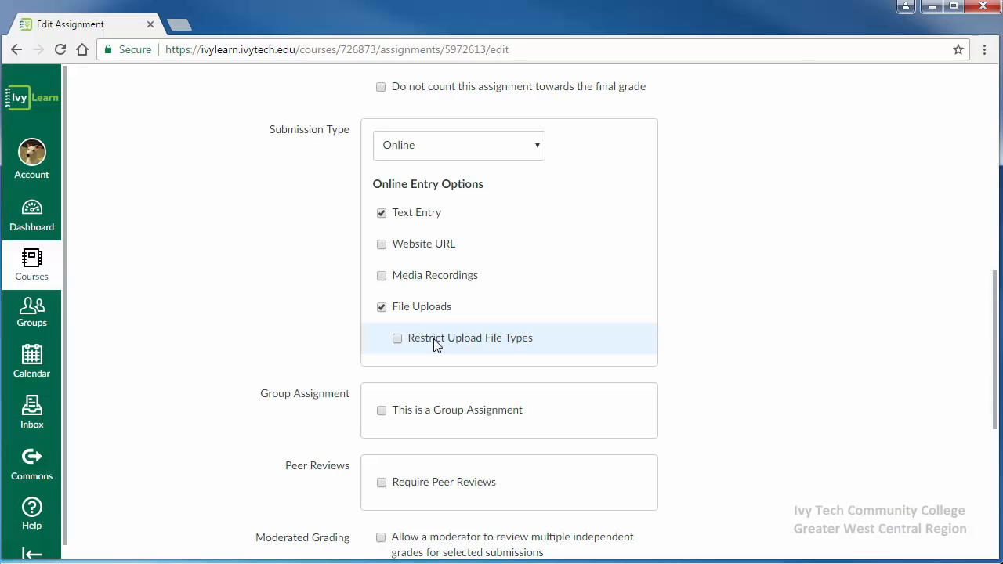
pyautogui.click(436, 345)
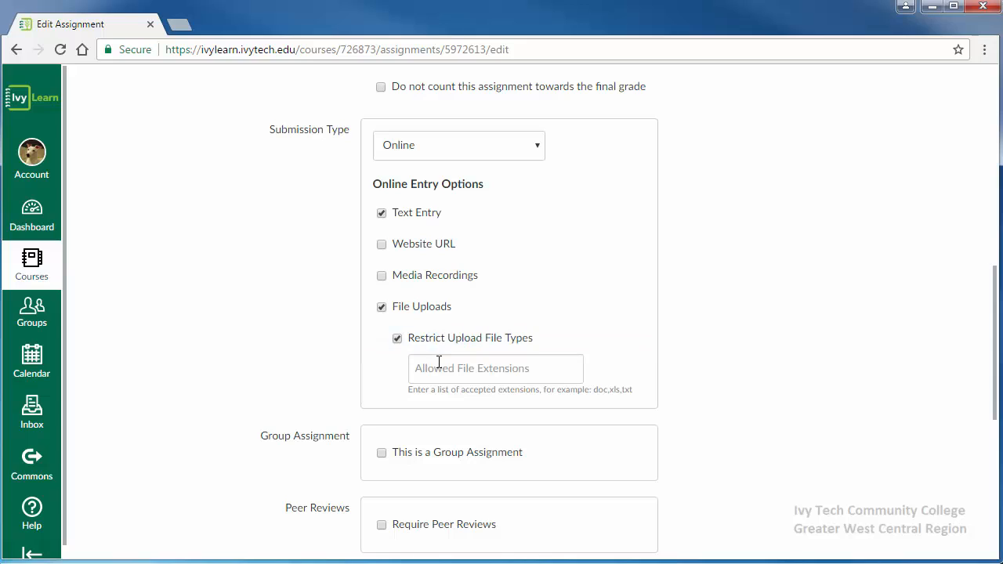
pyautogui.click(491, 370)
pyautogui.click(691, 394)
# Keep the assignment assigned to Everyone and set its due date to Apr 21, 2017 at 11:59pm
pyautogui.scroll(-3, 691, 394)
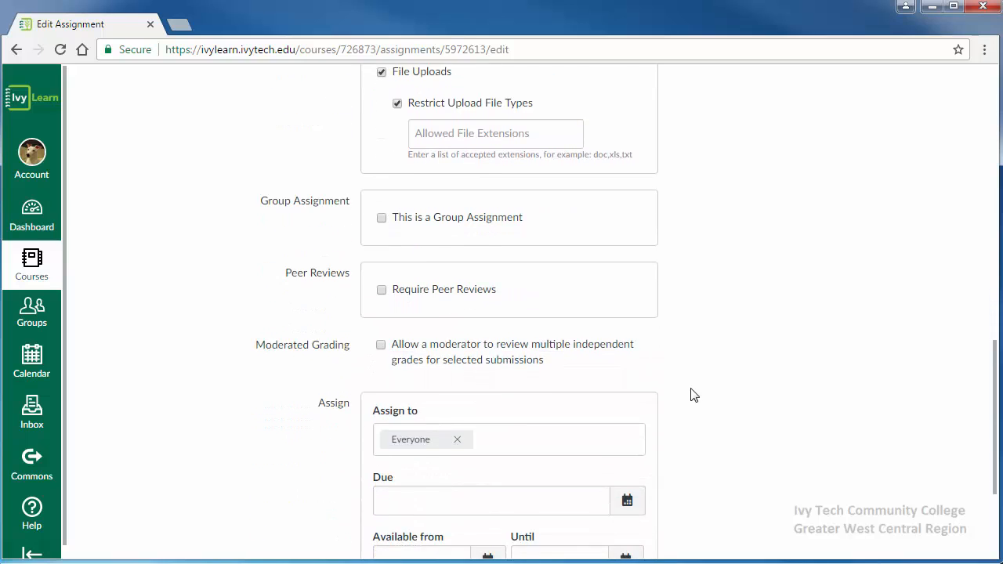
pyautogui.scroll(-2, 691, 394)
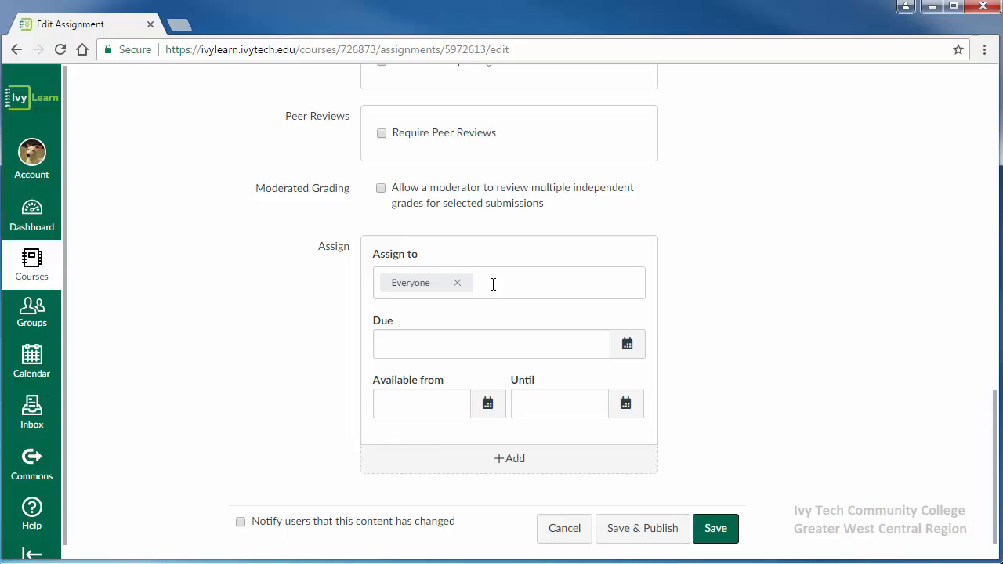
pyautogui.click(447, 342)
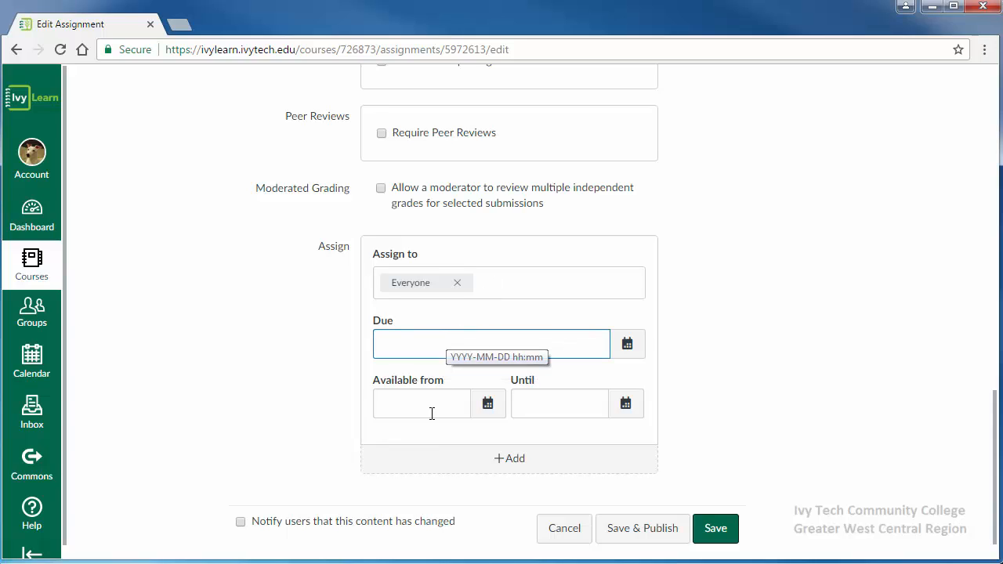
pyautogui.click(627, 345)
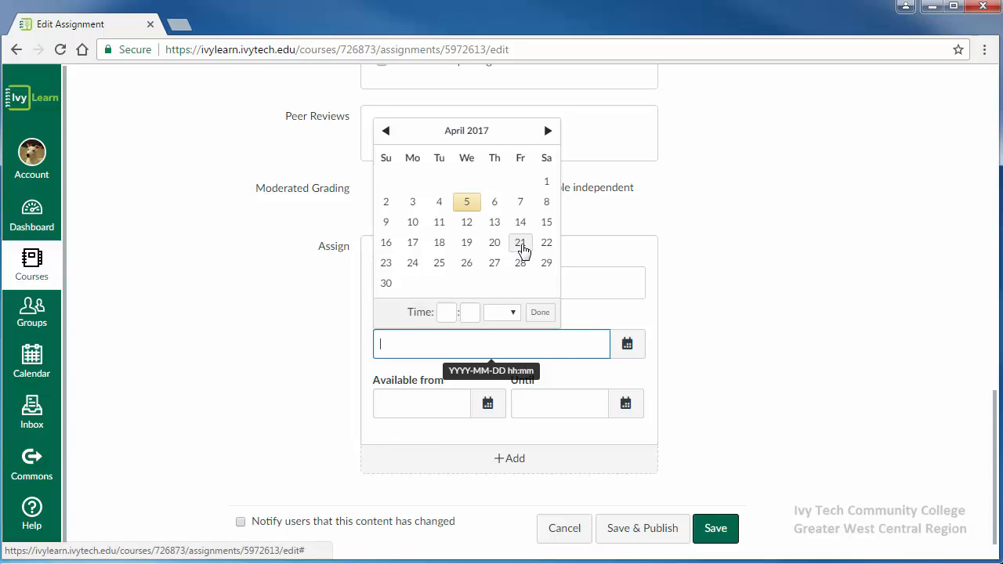
pyautogui.click(520, 243)
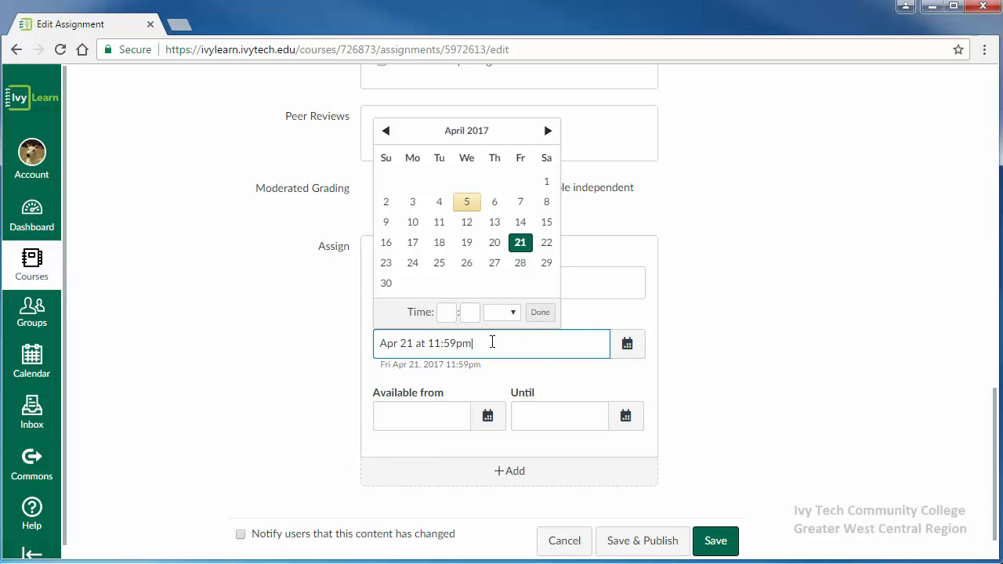
pyautogui.click(540, 313)
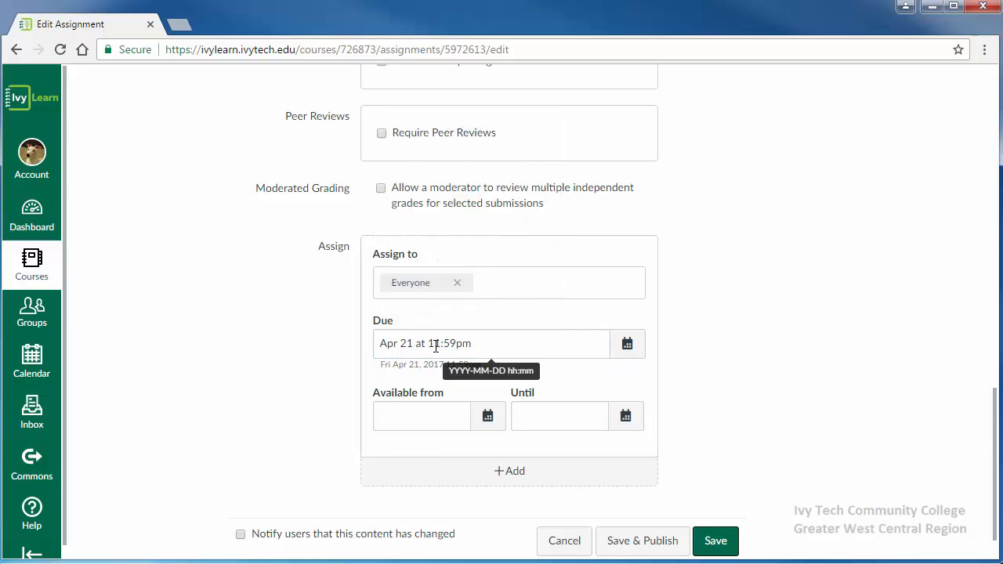
# Save and publish the M17 Test Assignment with its Apr 21 at 11:59pm due date
pyautogui.moveTo(430, 345); pyautogui.dragTo(446, 346)
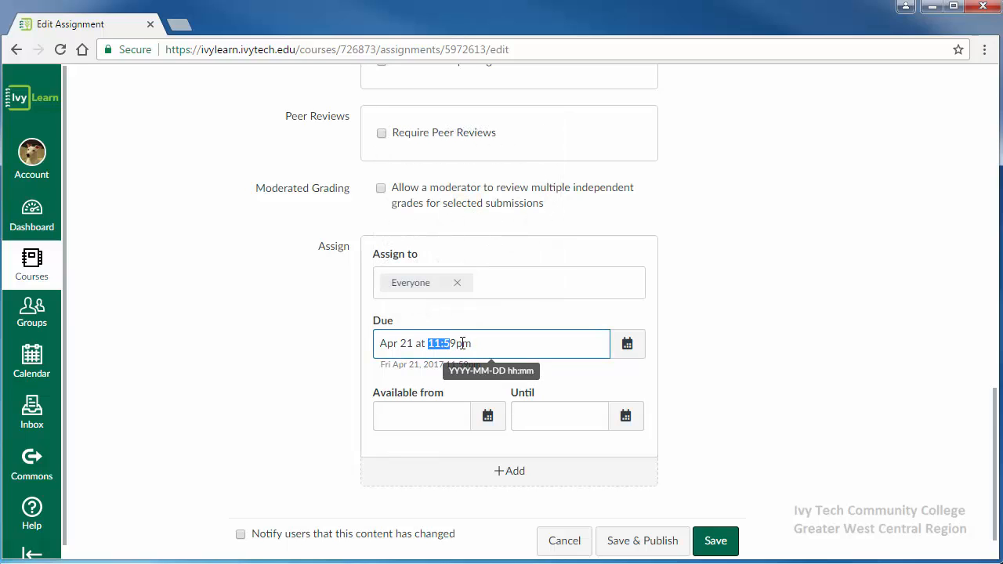
pyautogui.click(490, 342)
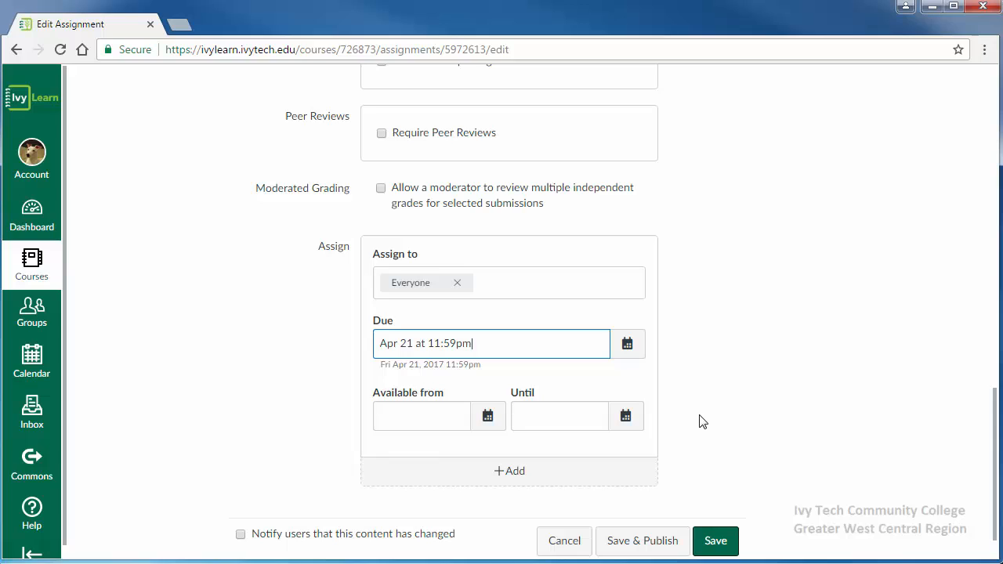
pyautogui.scroll(-1, 701, 422)
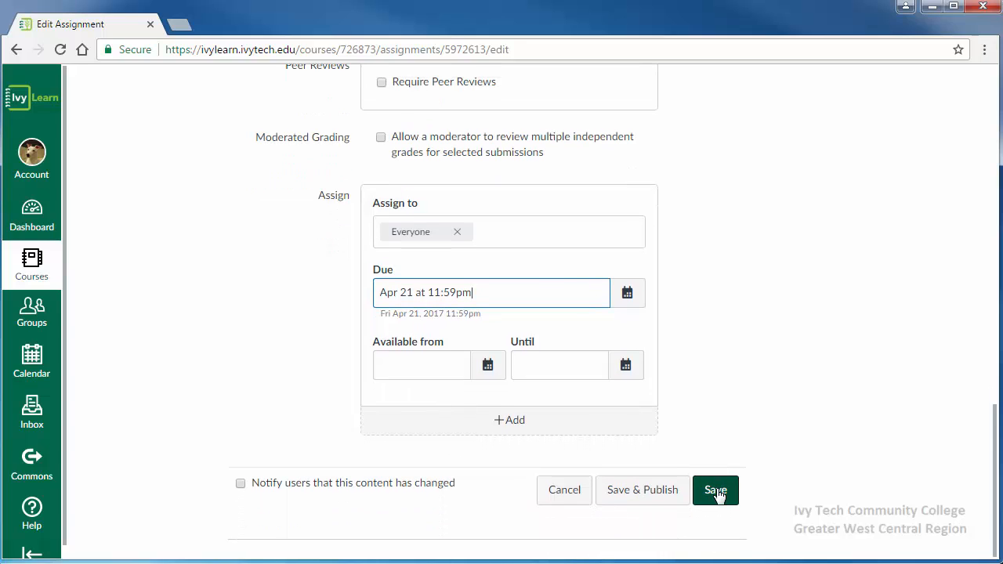
pyautogui.click(649, 503)
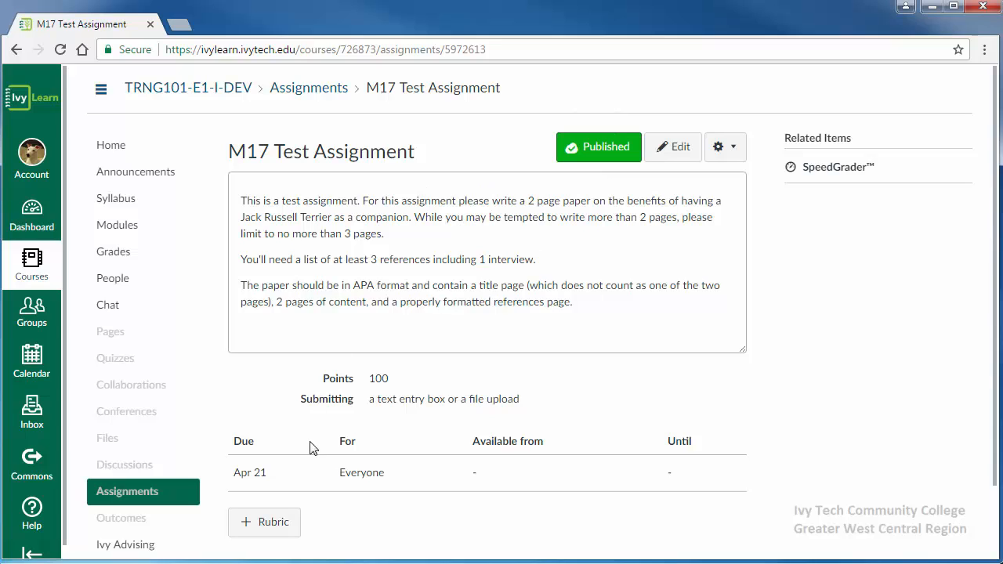
pyautogui.scroll(-1, 439, 466)
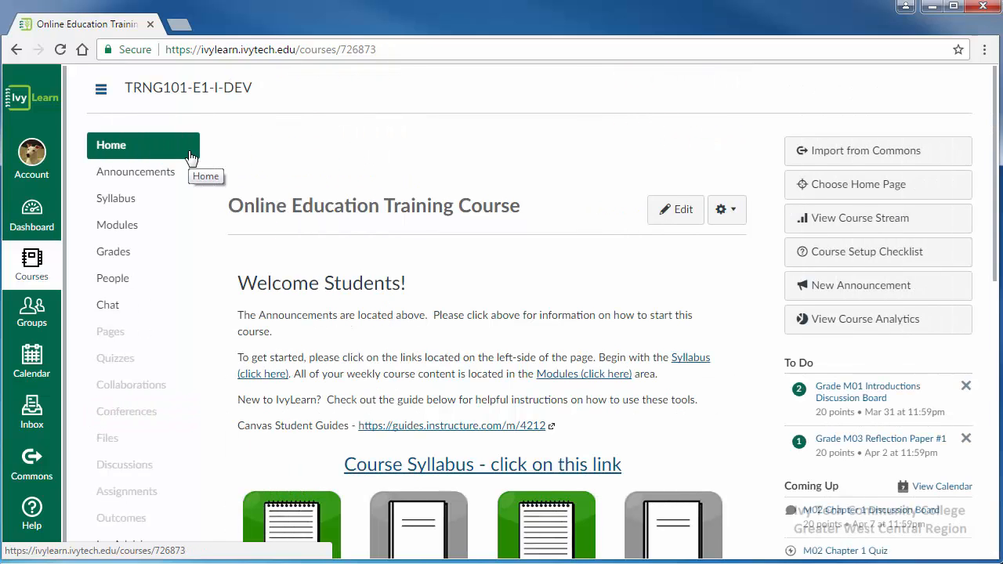
# Open the course gradebook, then show the course navigation and hide it again to give the grades more room
pyautogui.click(123, 261)
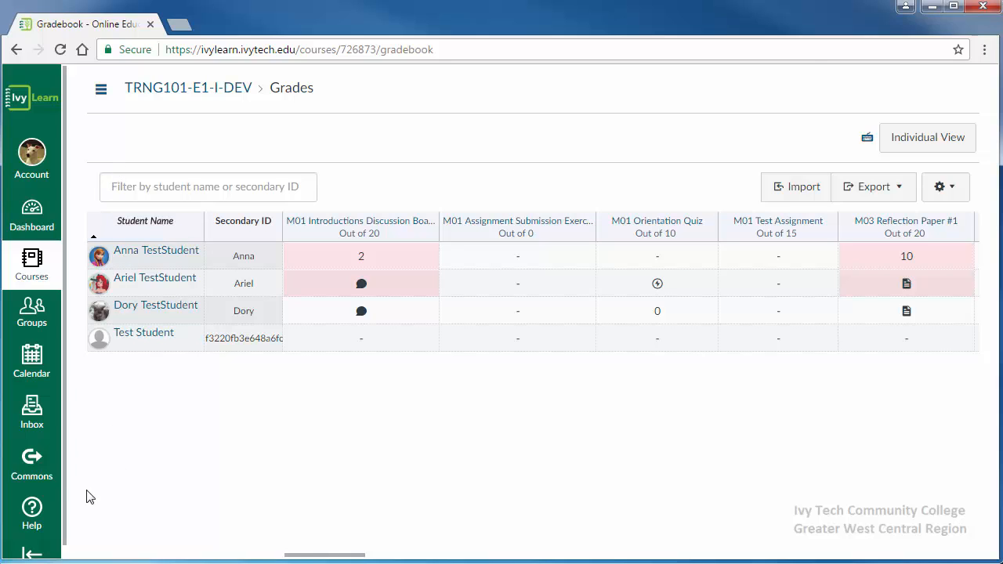
pyautogui.click(101, 90)
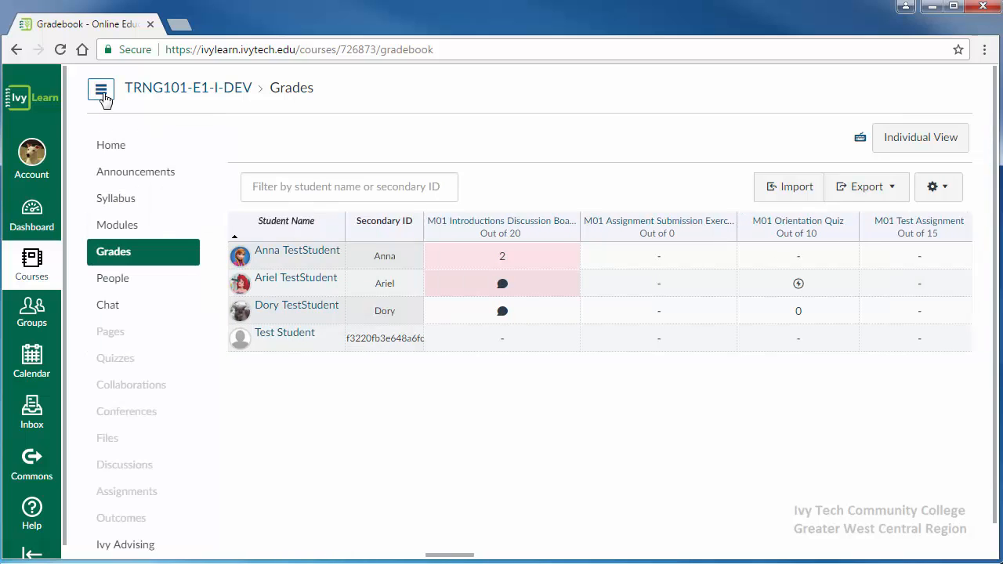
pyautogui.click(102, 94)
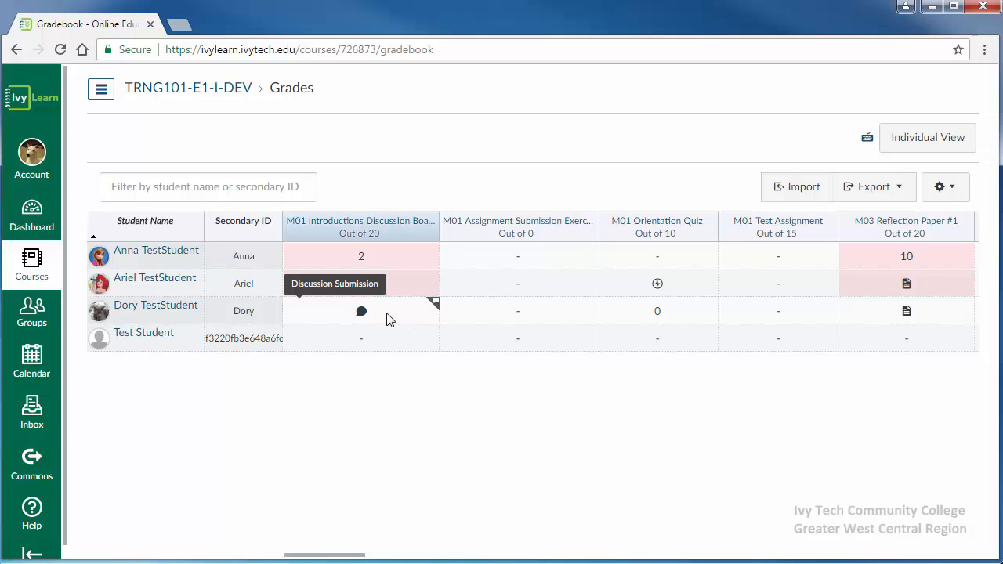
# Open the third student's M01 Introductions Discussion Board submission in SpeedGrader and check the list of students
pyautogui.click(435, 306)
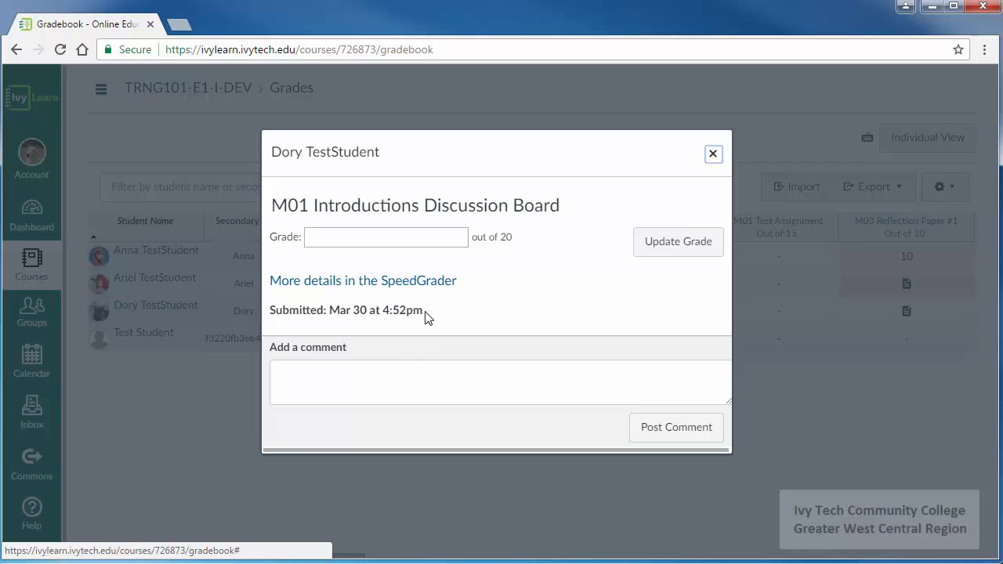
pyautogui.click(377, 284)
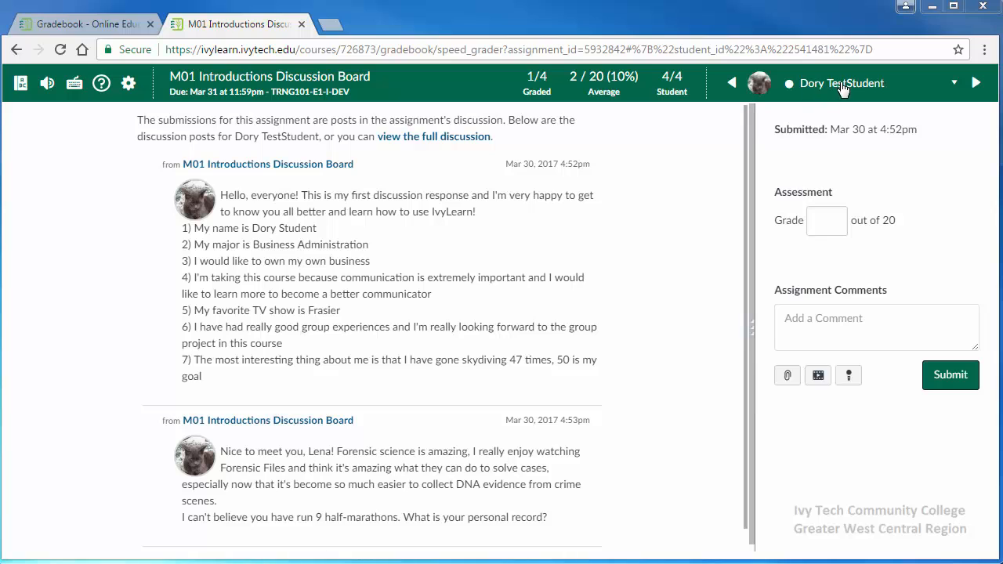
pyautogui.click(955, 85)
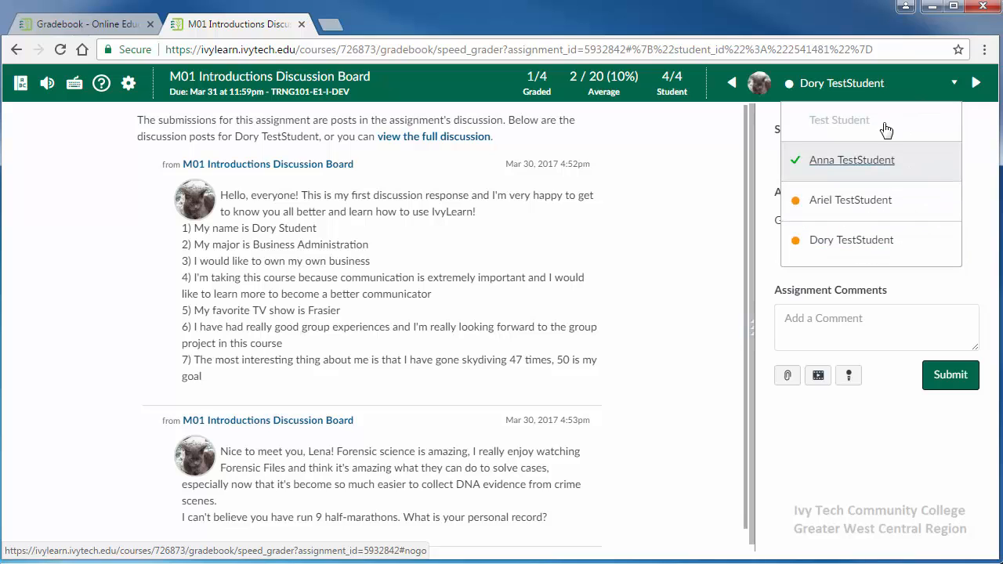
pyautogui.click(952, 87)
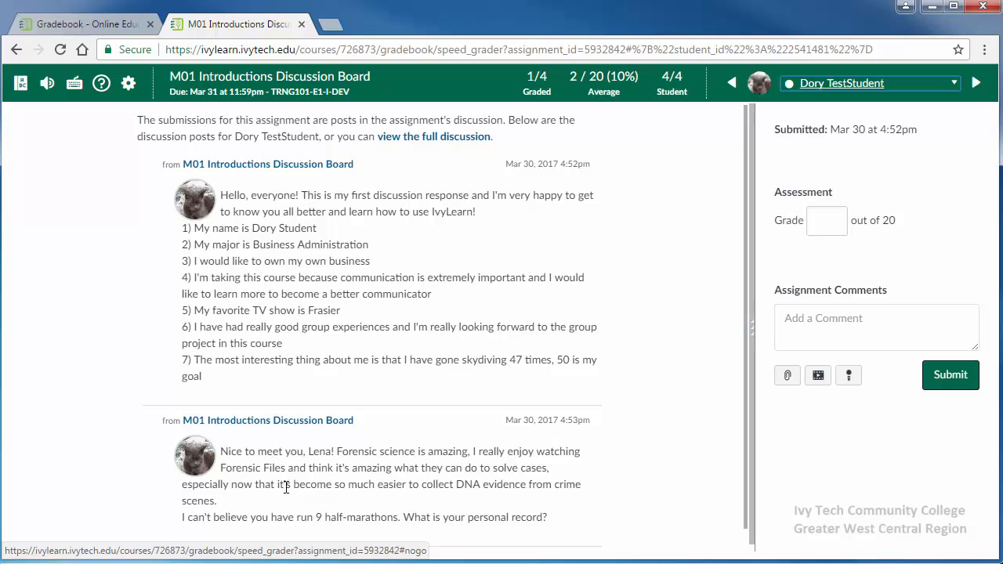
# Grade the discussion posts 20 out of 20 and submit the comment "Great job on your posts! Welcome to the class!"
pyautogui.click(827, 220)
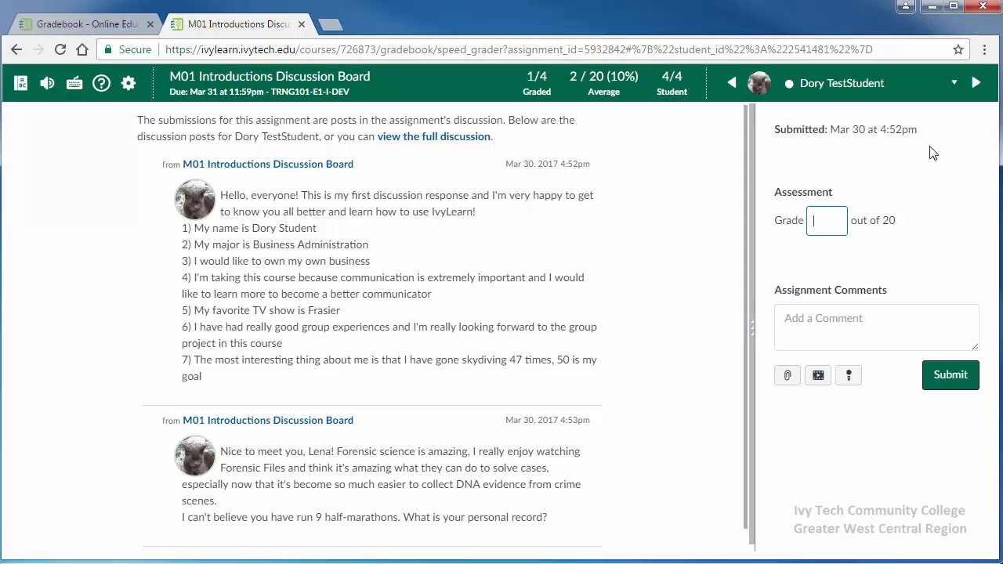
pyautogui.click(822, 220)
pyautogui.write('20')
pyautogui.click(811, 322)
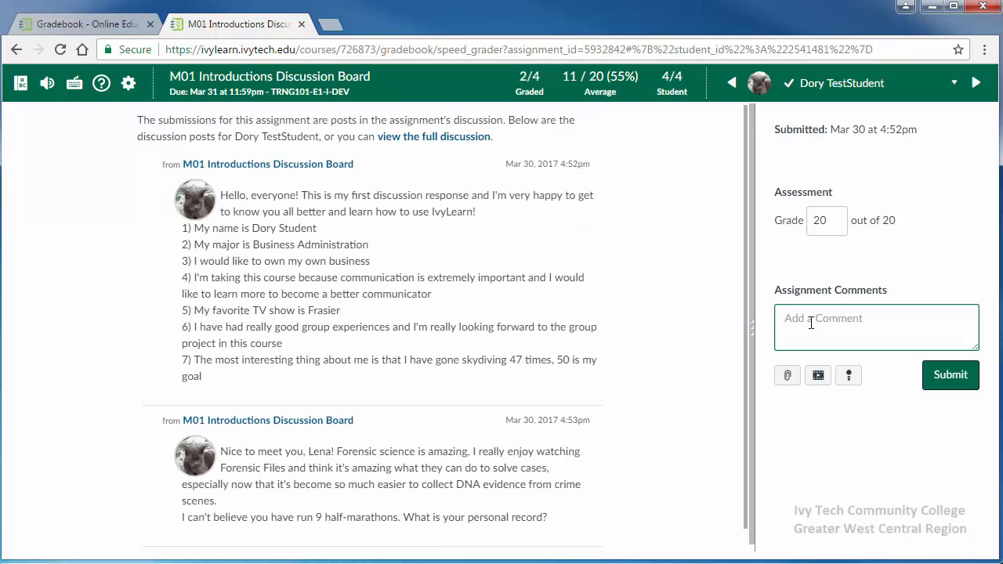
pyautogui.write('Great job on your posts! Welcome to the class!')
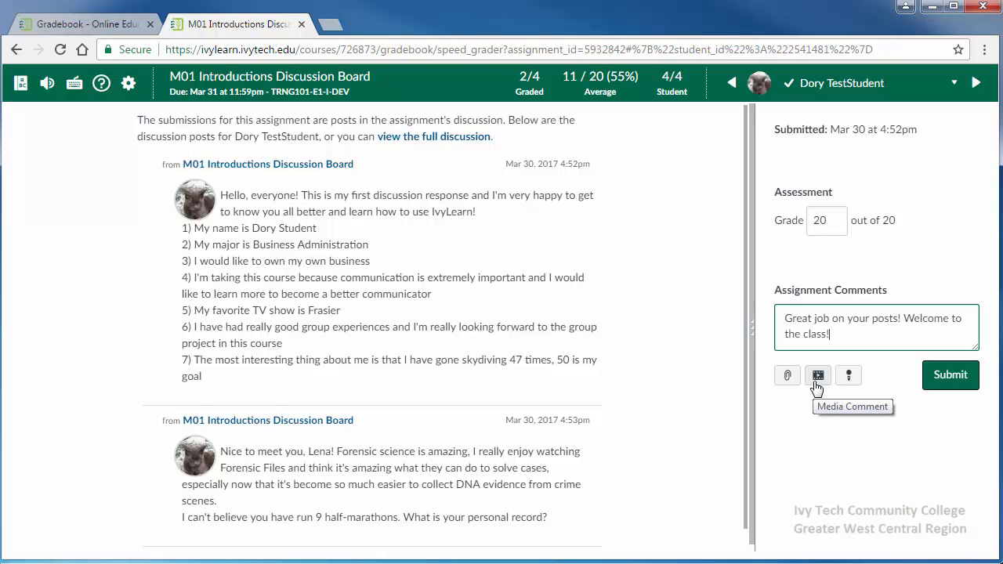
pyautogui.click(952, 379)
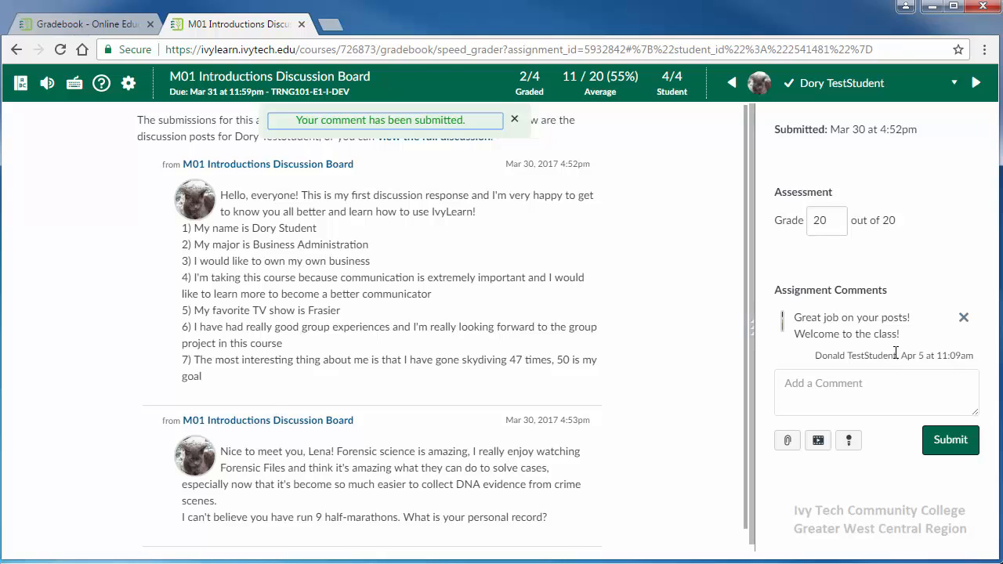
# Switch to the remaining ungraded student's late discussion submission and give it a grade of 0 out of 20
pyautogui.click(872, 86)
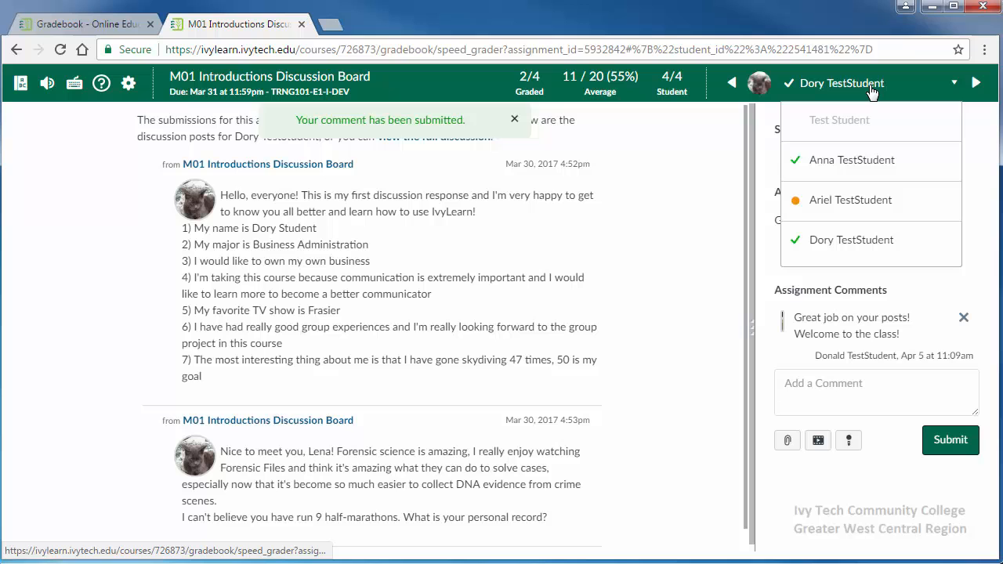
pyautogui.click(869, 205)
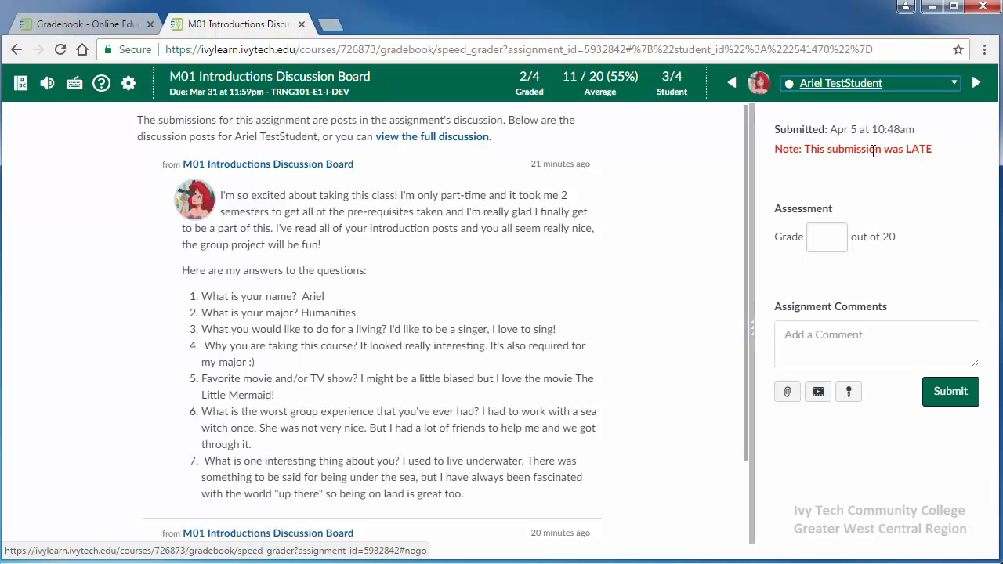
pyautogui.click(833, 238)
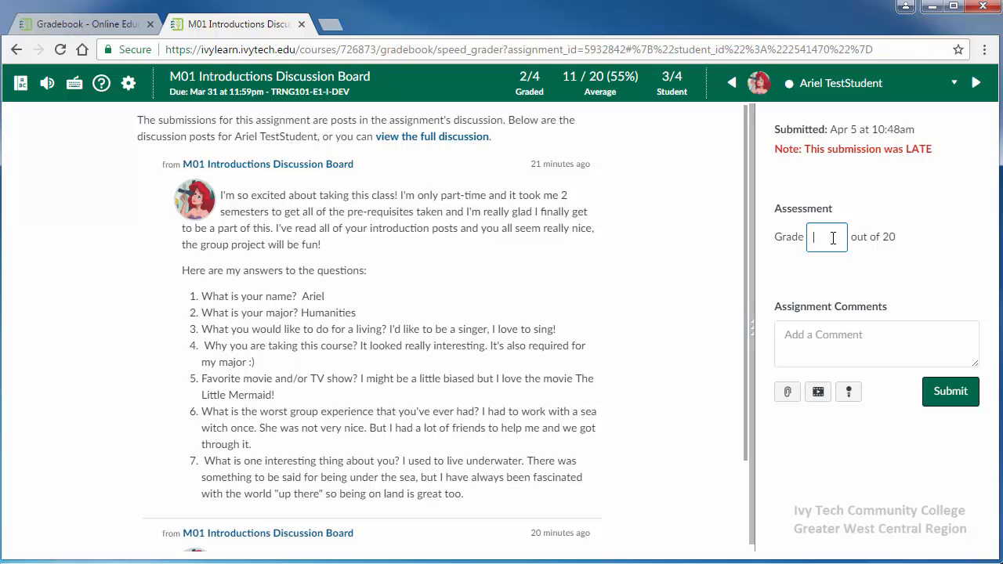
pyautogui.write('0')
# Submit feedback: "Nice job on your post, however it was posted late. In the future please make sure you submit prior to the deadline. Welcome to the class!"
pyautogui.click(809, 335)
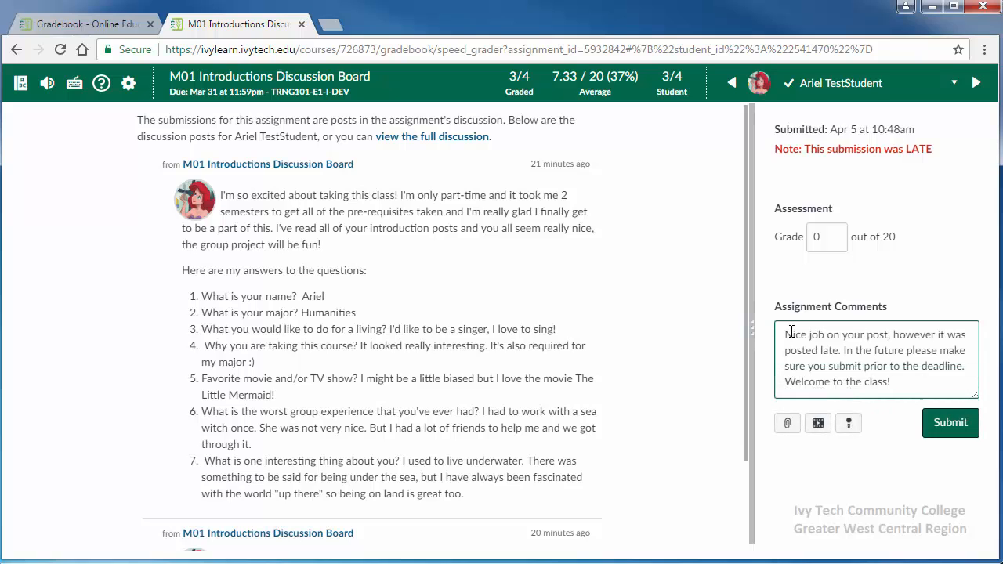
pyautogui.click(948, 427)
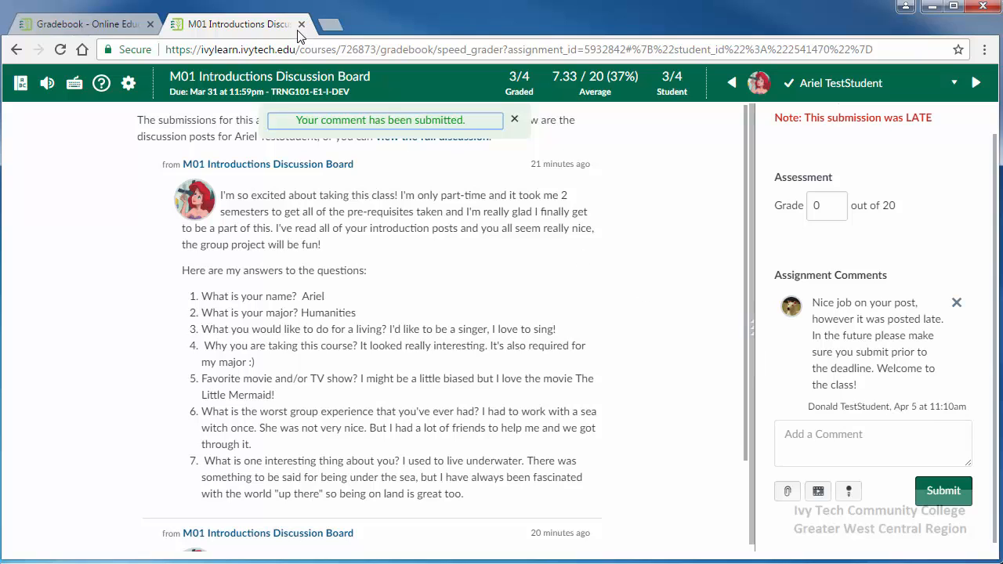
# Close SpeedGrader and the submission details, and reload the gradebook to load the new discussion grades
pyautogui.click(302, 25)
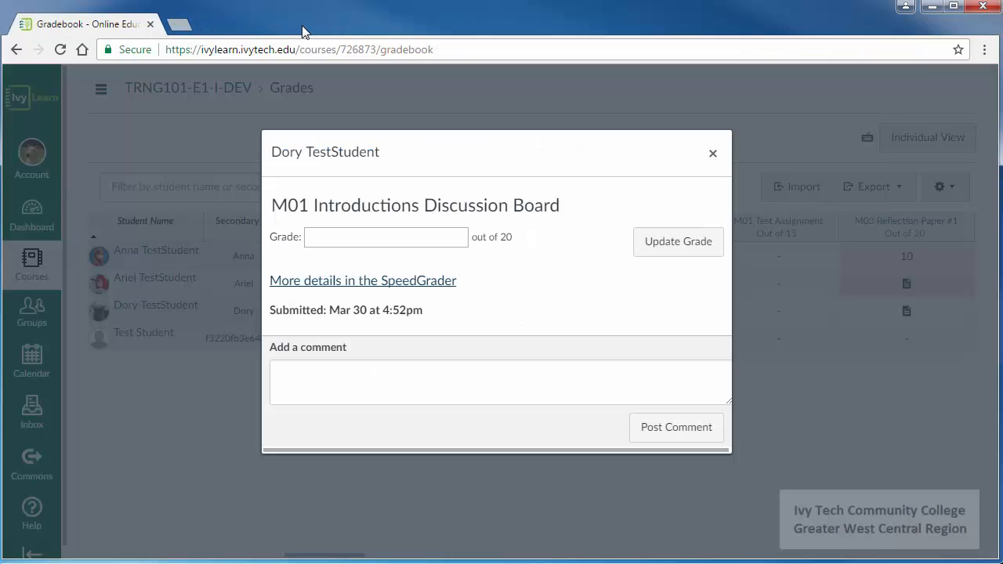
pyautogui.click(713, 154)
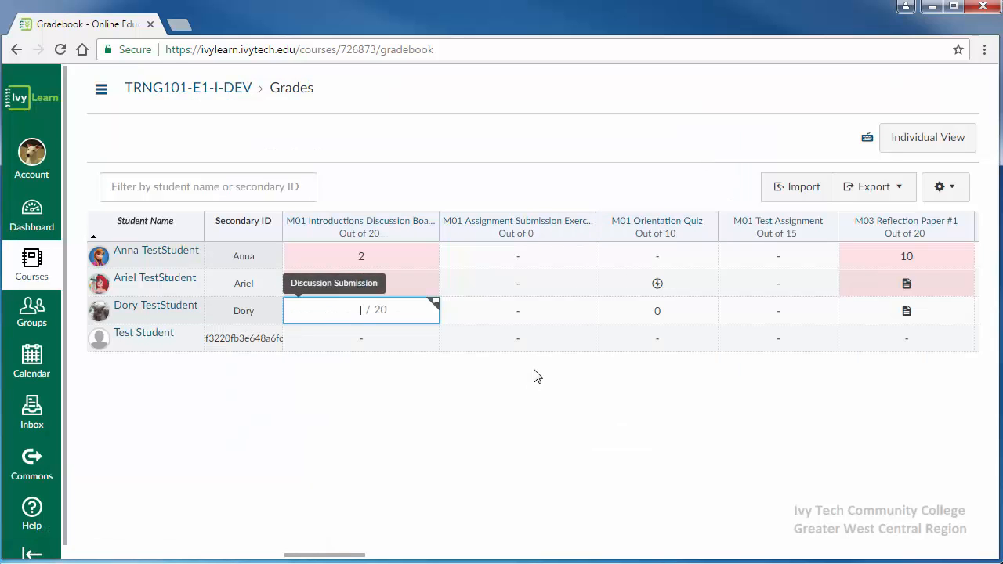
pyautogui.click(506, 377)
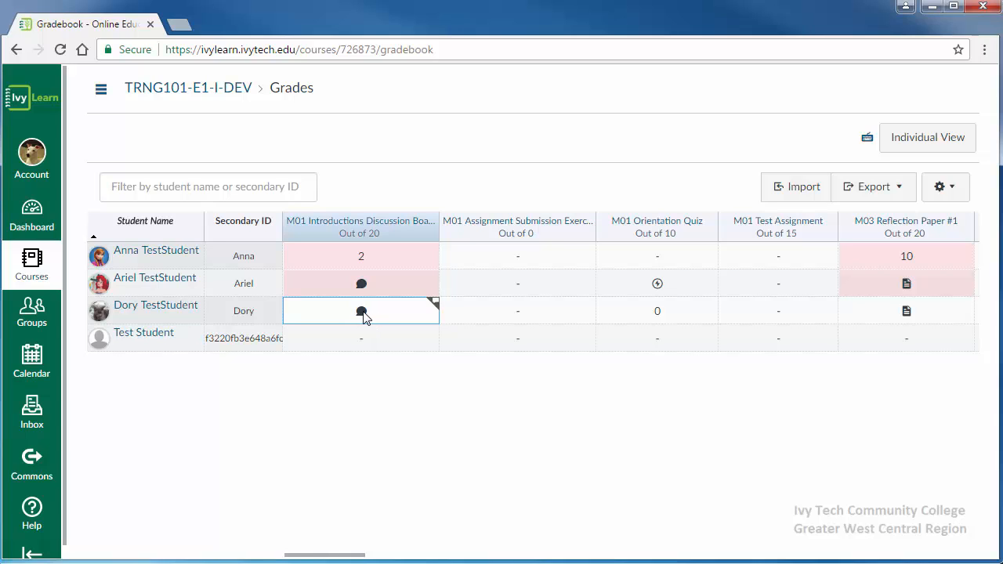
pyautogui.click(62, 50)
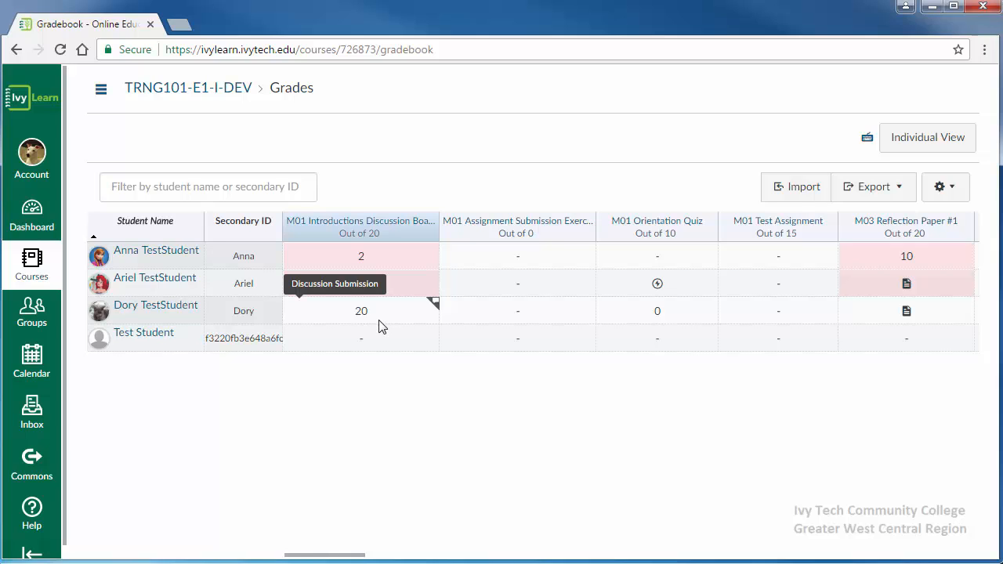
# Review the details of the second student's late M03 Reflection Paper #1 submission and open it in SpeedGrader
pyautogui.click(951, 320)
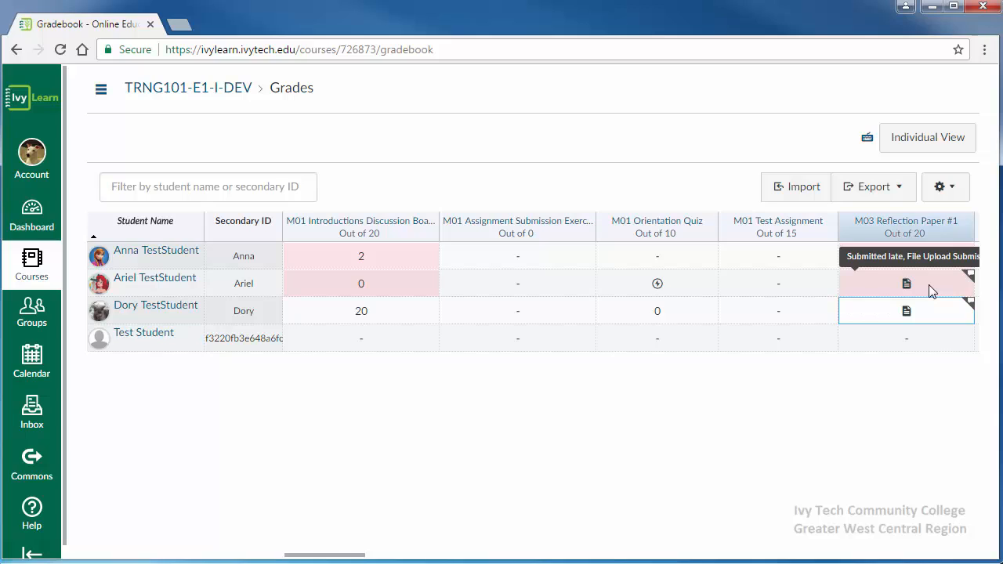
pyautogui.click(970, 277)
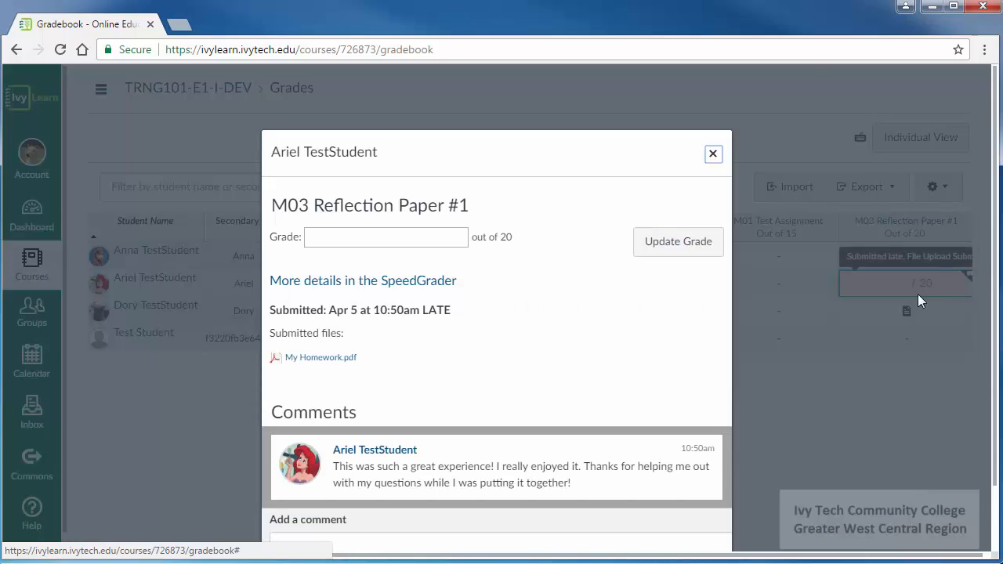
pyautogui.scroll(-2, 640, 321)
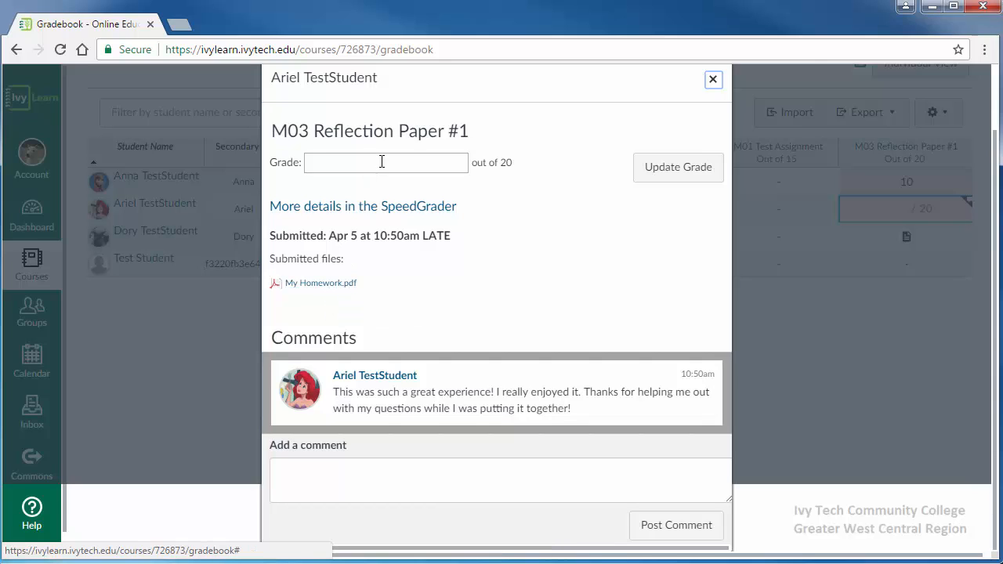
pyautogui.click(345, 208)
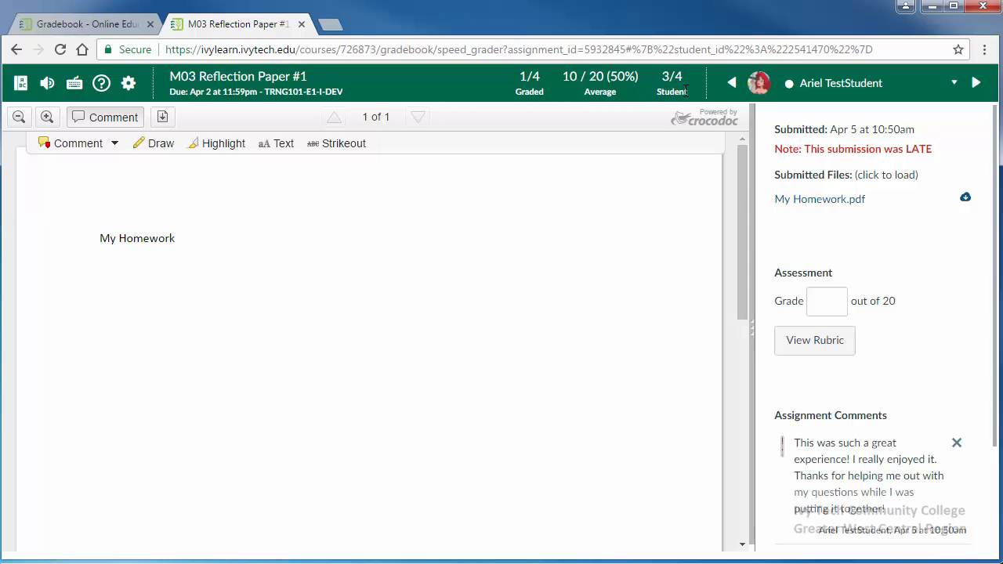
# Check the student list and the grading and comment areas for the reflection paper
pyautogui.click(954, 85)
pyautogui.click(954, 84)
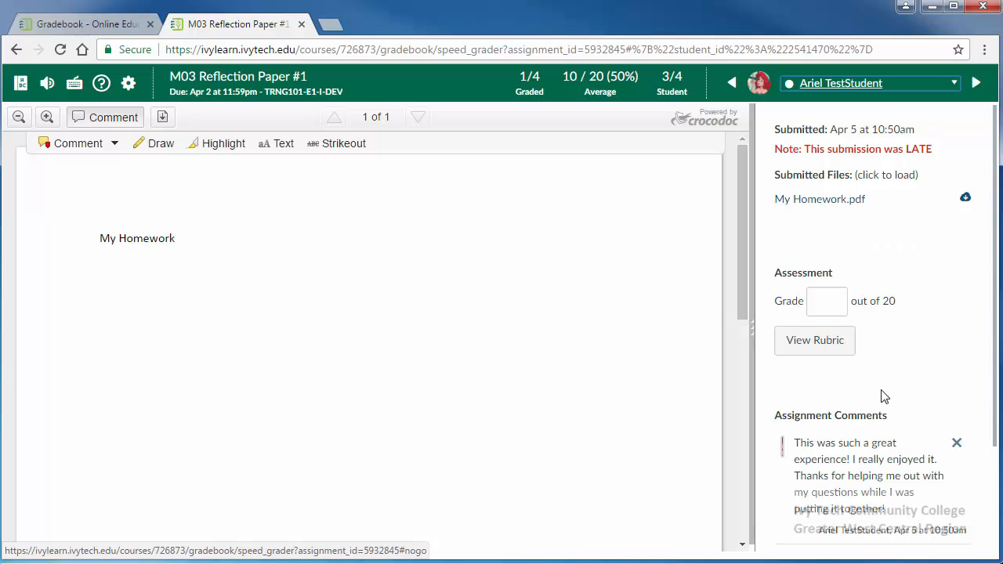
pyautogui.scroll(-1, 882, 394)
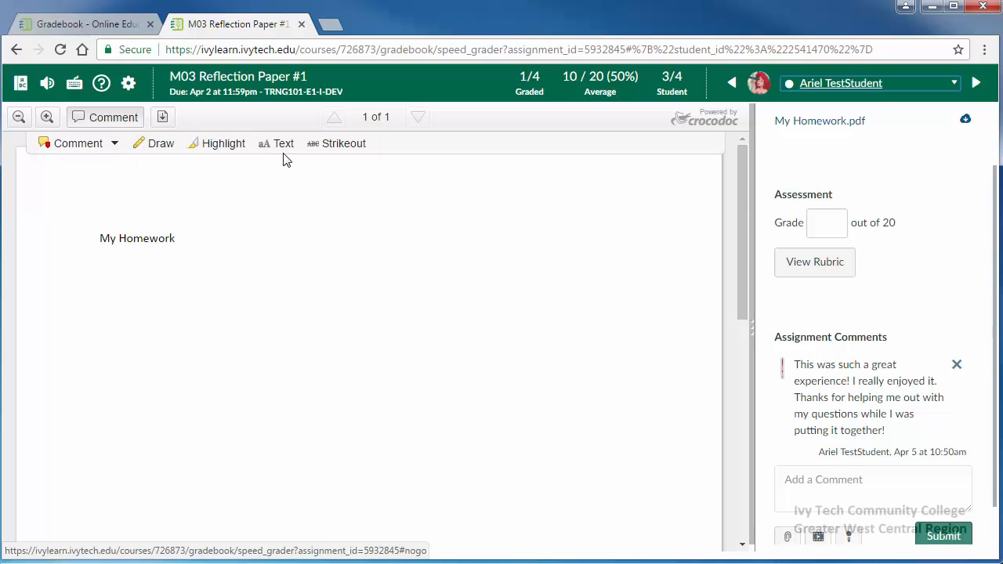
# Draw a black smiley face beside the title in the submitted paper and highlight "My Homework" in yellow
pyautogui.click(161, 149)
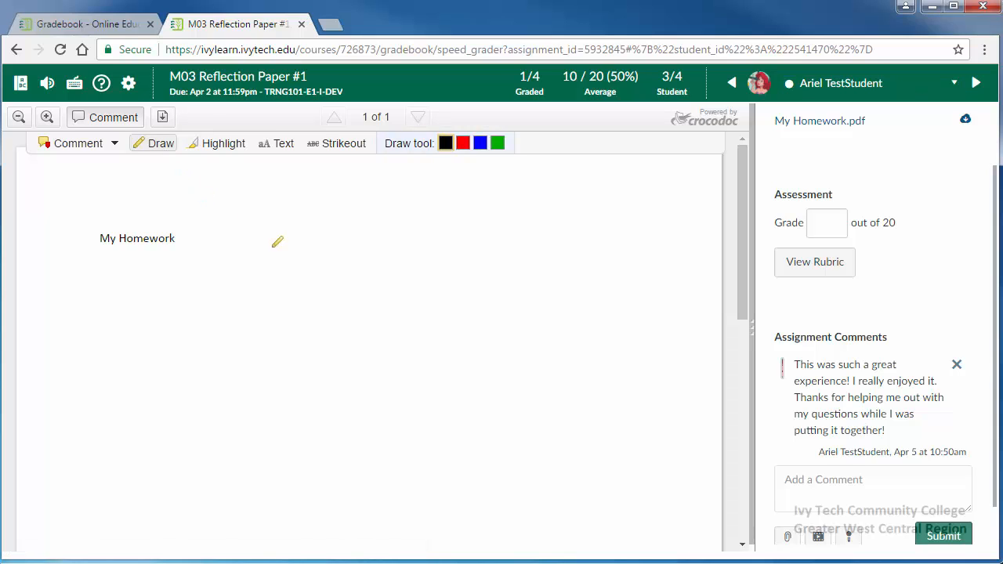
pyautogui.moveTo(281, 219)
pyautogui.mouseDown()
pyautogui.moveTo(281, 256)
pyautogui.moveTo(304, 253)
pyautogui.moveTo(263, 262)
pyautogui.moveTo(330, 238)
pyautogui.mouseUp()
pyautogui.click(216, 144)
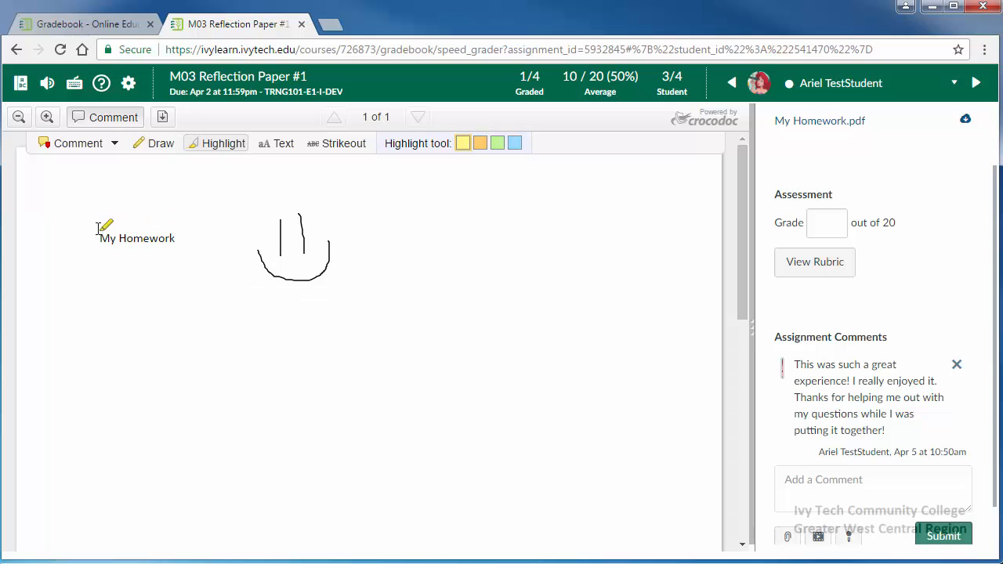
pyautogui.moveTo(99, 236); pyautogui.dragTo(176, 239)
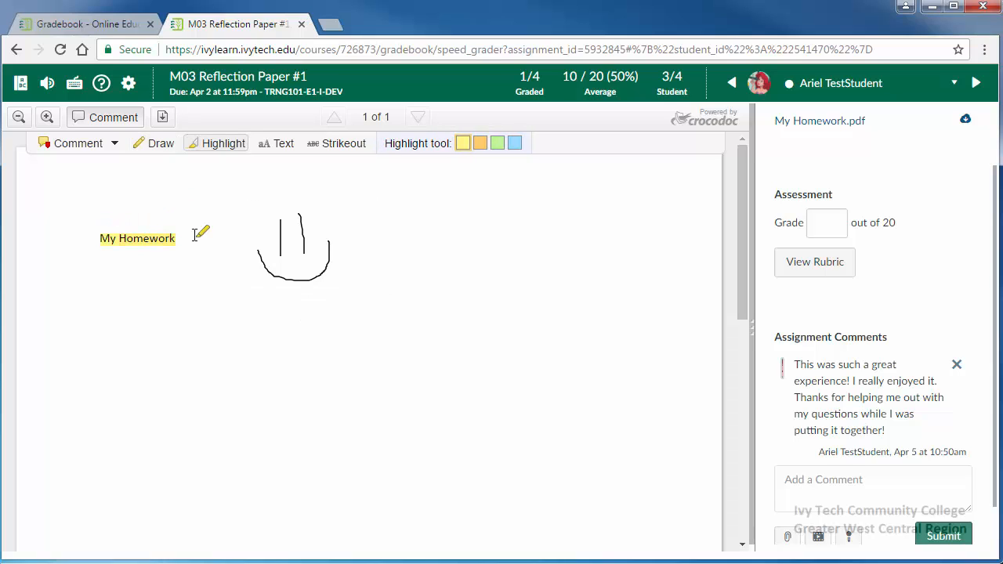
# Score the second student's reflection paper with the rubric, giving 10 points for each of the two criteria, and save the assessment
pyautogui.click(832, 272)
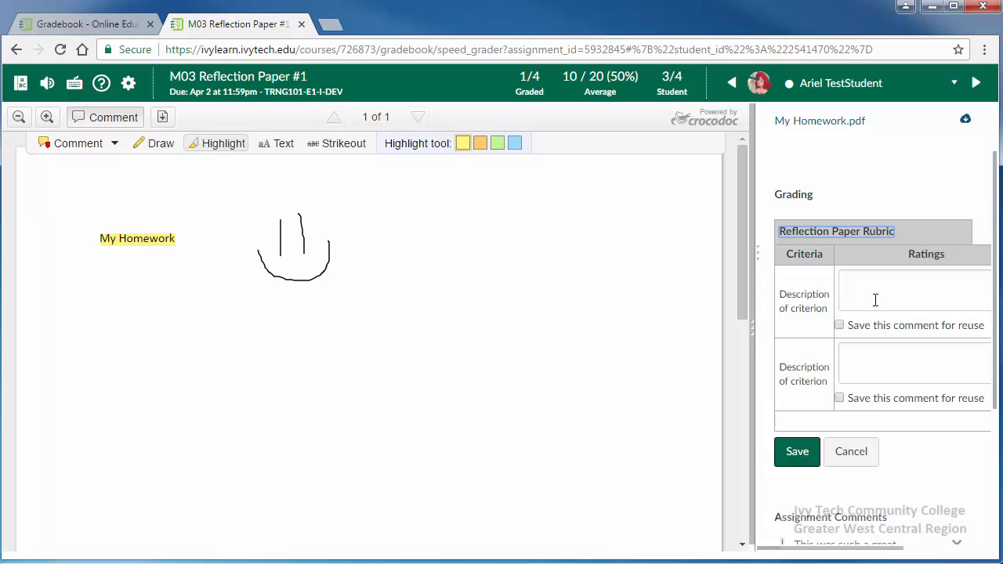
pyautogui.moveTo(833, 552); pyautogui.dragTo(937, 555)
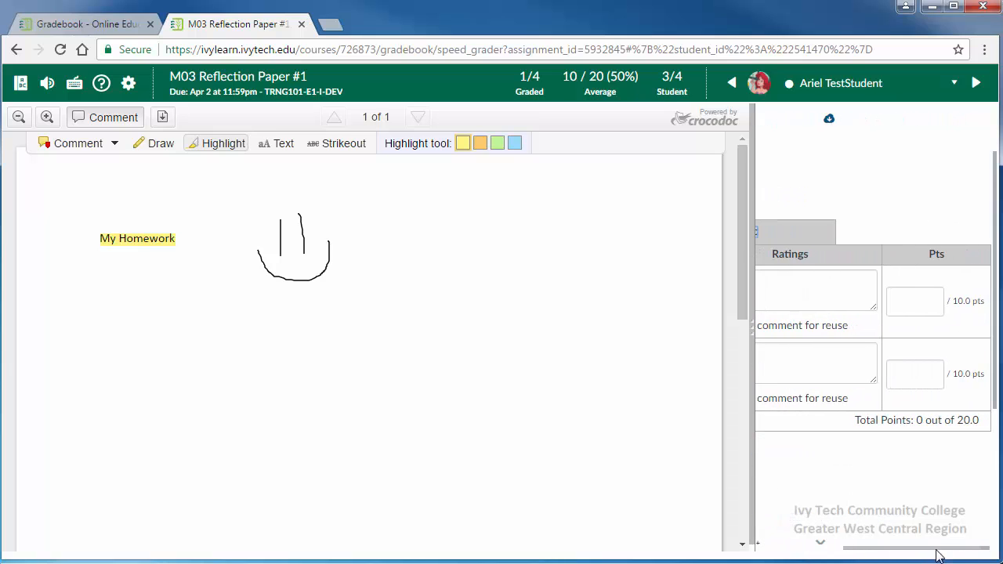
pyautogui.click(915, 305)
pyautogui.write('10')
pyautogui.click(900, 374)
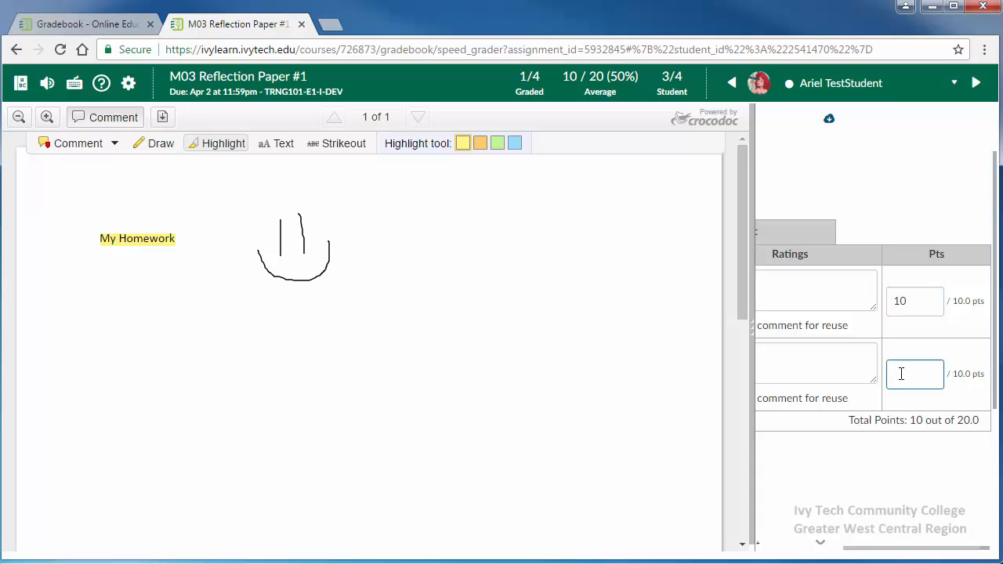
pyautogui.write('10')
pyautogui.moveTo(907, 549); pyautogui.dragTo(815, 558)
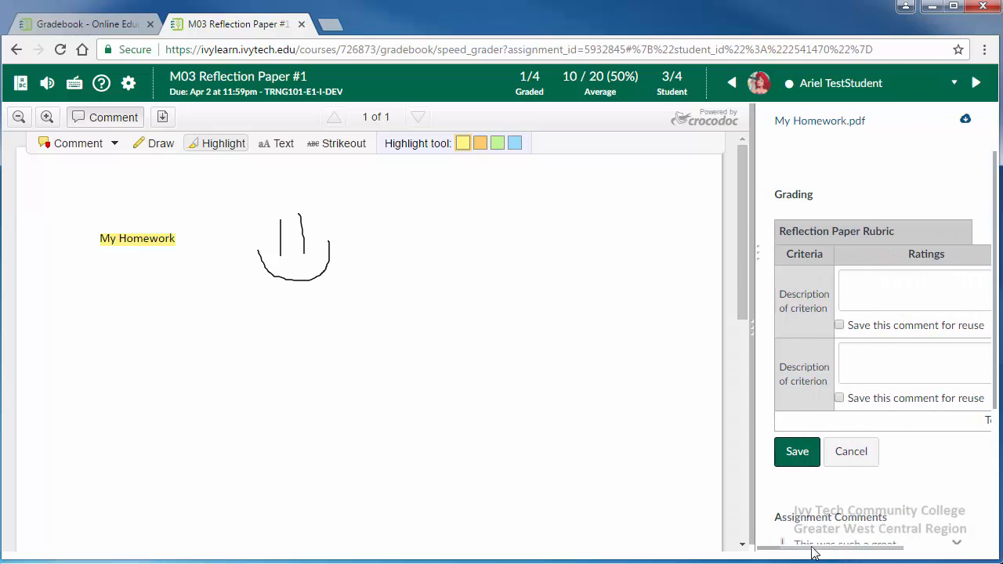
pyautogui.click(792, 456)
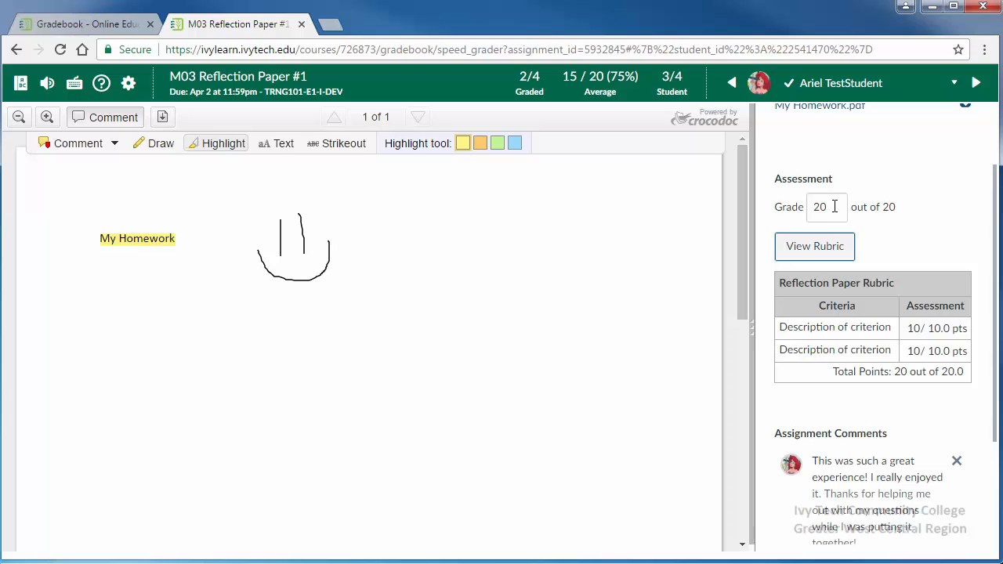
# Submit the assignment comment "I'm glad you enjoyed the experience! This will be really helpful for you in your future career."
pyautogui.scroll(-2, 882, 337)
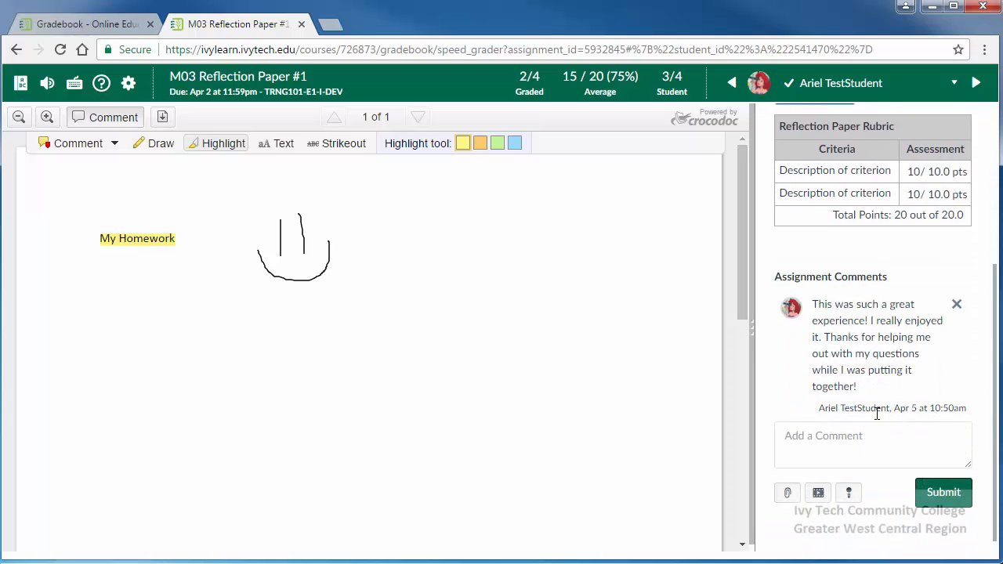
pyautogui.click(866, 441)
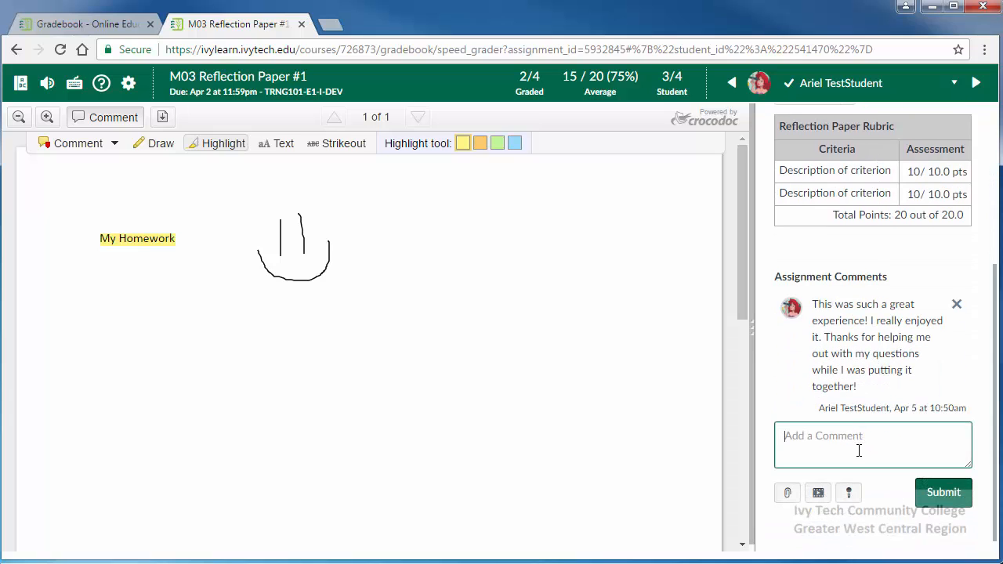
pyautogui.write("I'm glad you enjoyed the experience! This will be really helpful for you in your future career.")
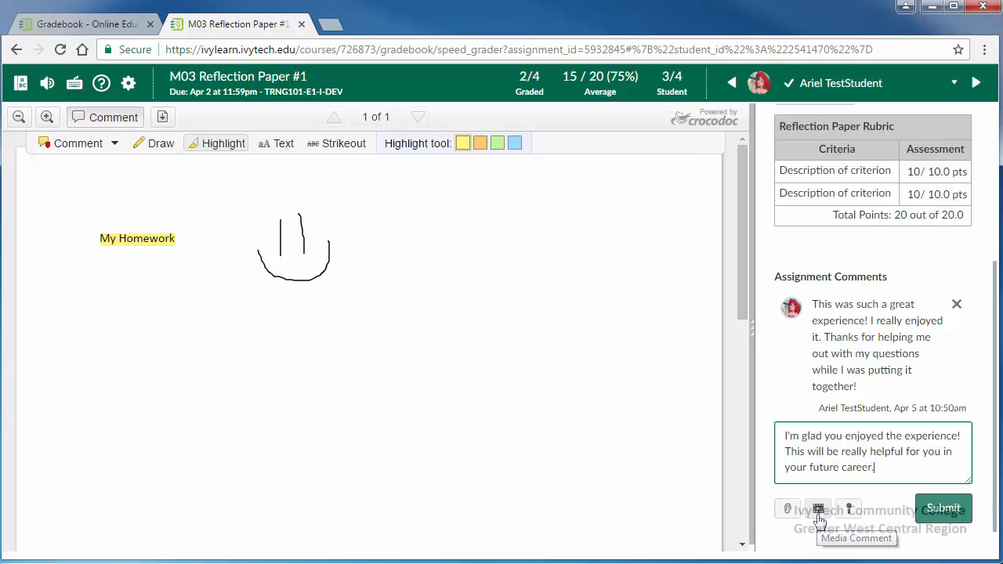
pyautogui.click(947, 515)
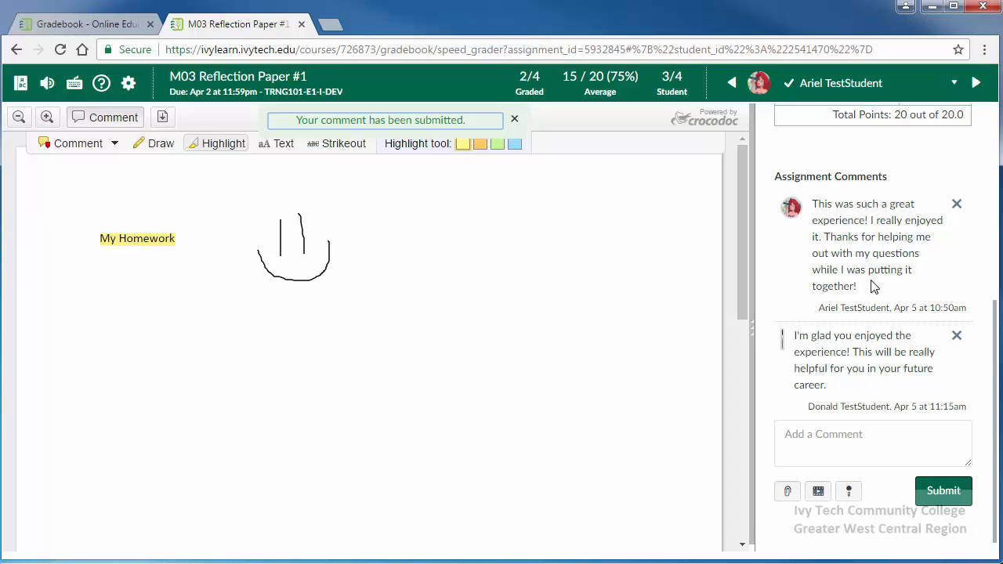
# Check the grading status in the student list, close SpeedGrader and the submission details, and reload the gradebook
pyautogui.click(952, 88)
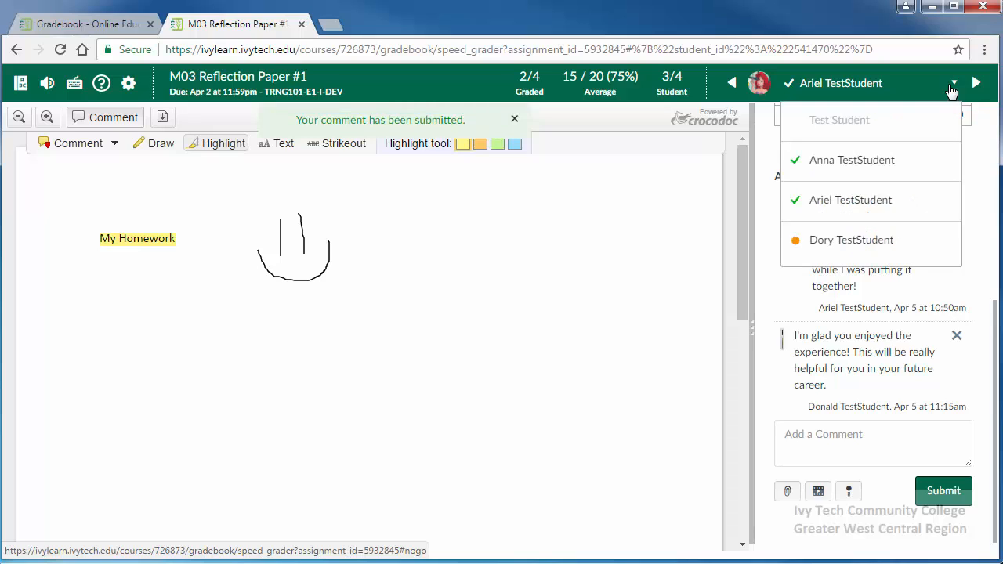
pyautogui.click(951, 88)
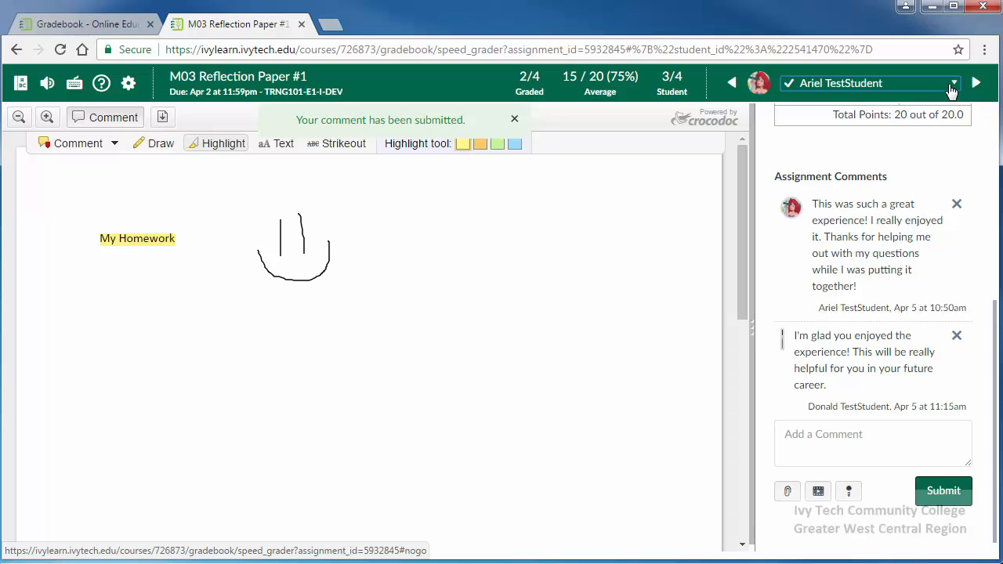
pyautogui.click(302, 23)
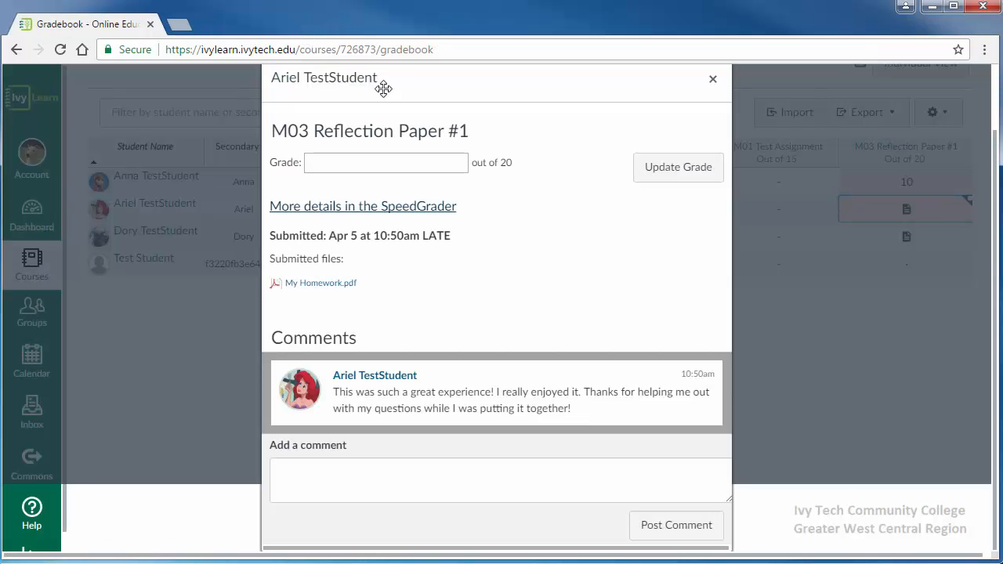
pyautogui.click(712, 81)
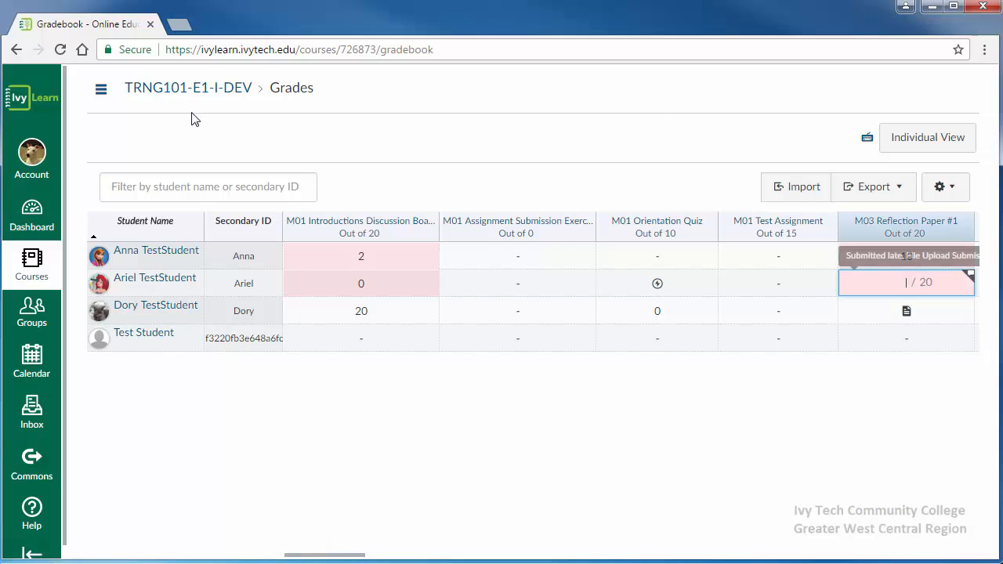
pyautogui.click(60, 50)
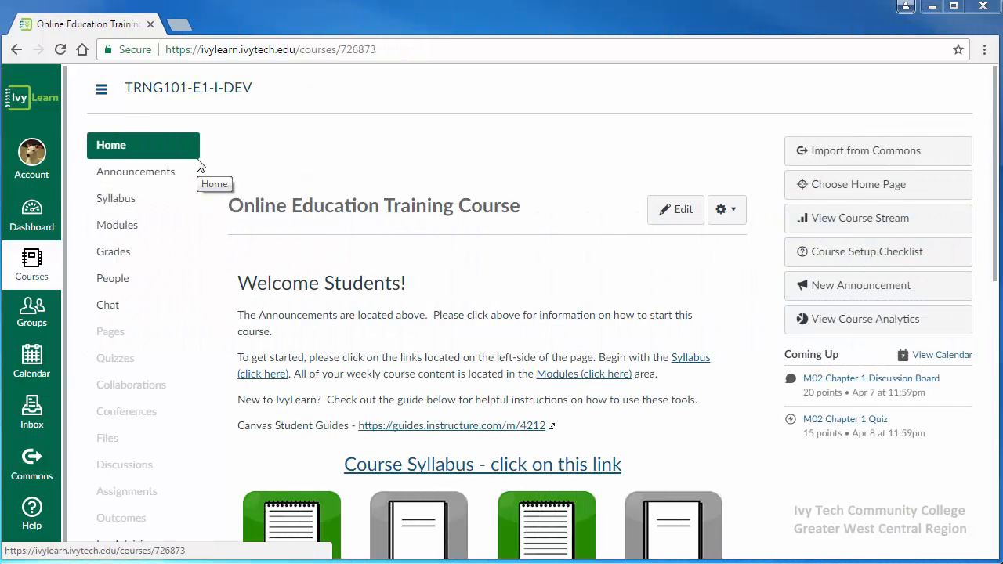
# Review the files stored in the Online Education Training Course
pyautogui.click(109, 445)
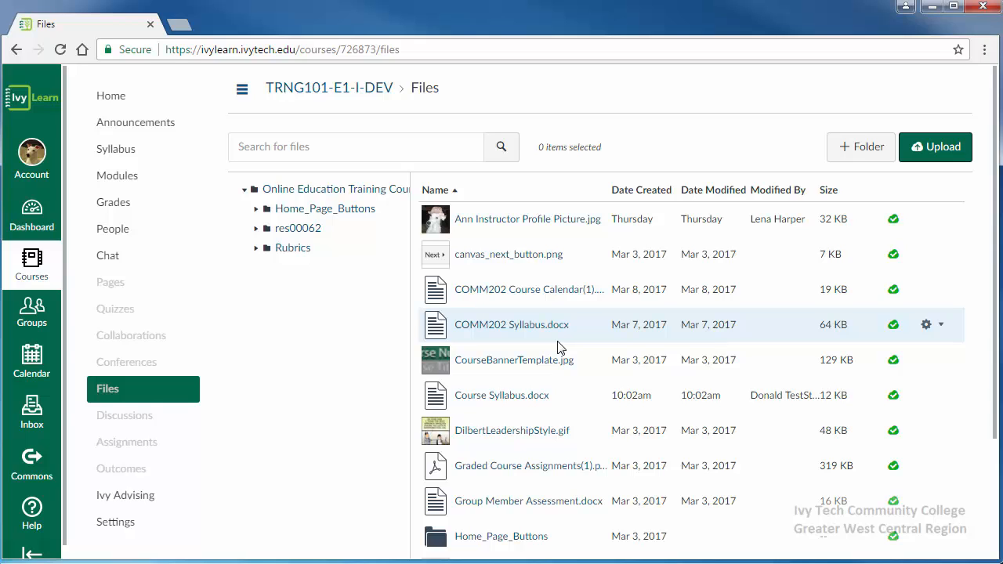
pyautogui.scroll(-1, 559, 348)
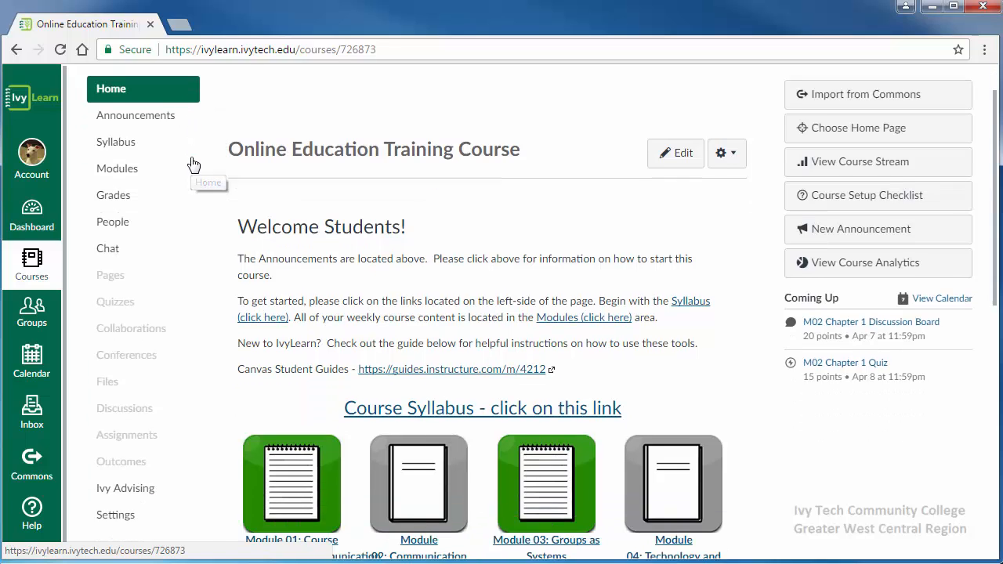
# Upload th.jpg from the desktop as the course image in the course settings
pyautogui.scroll(-2, 146, 343)
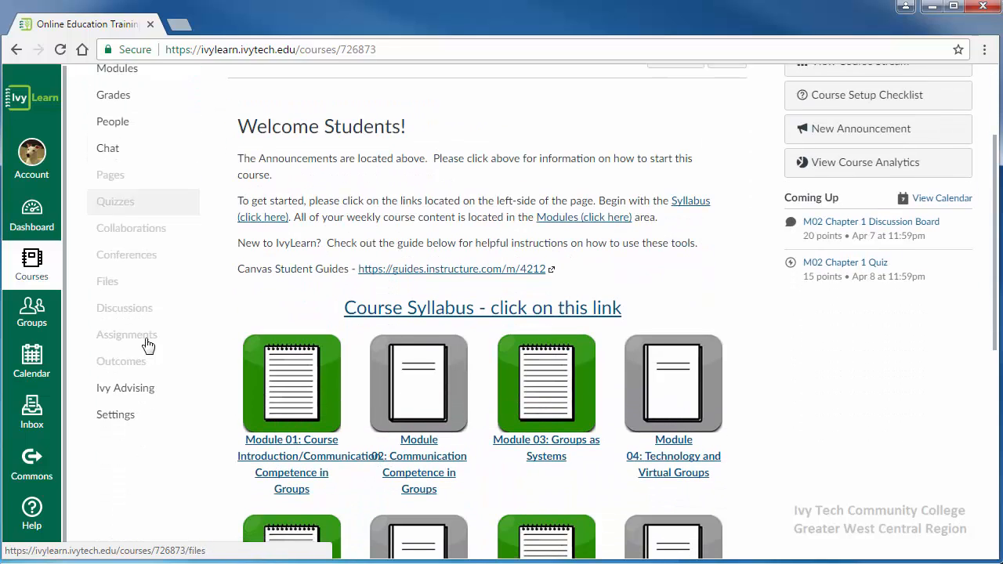
pyautogui.click(122, 423)
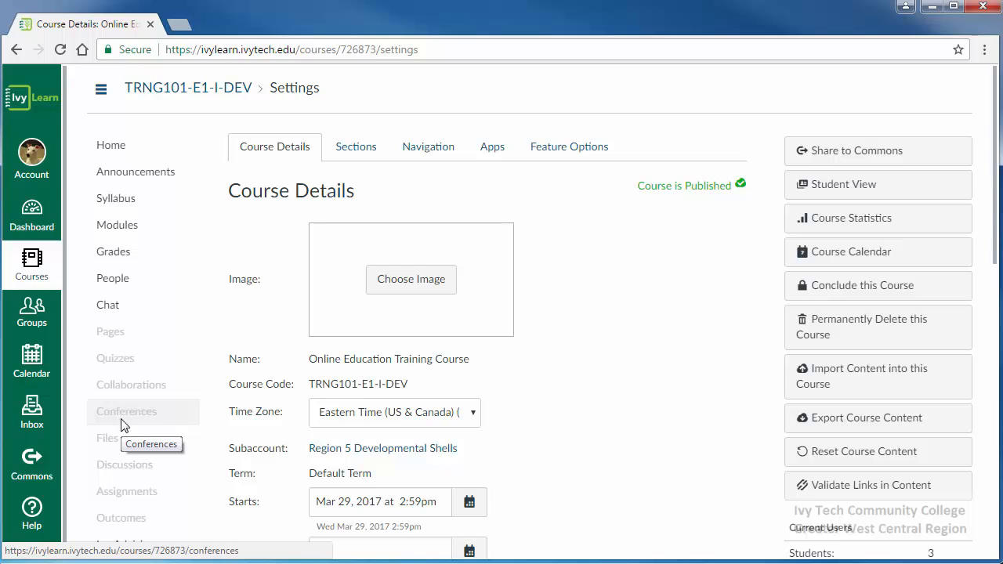
pyautogui.click(415, 296)
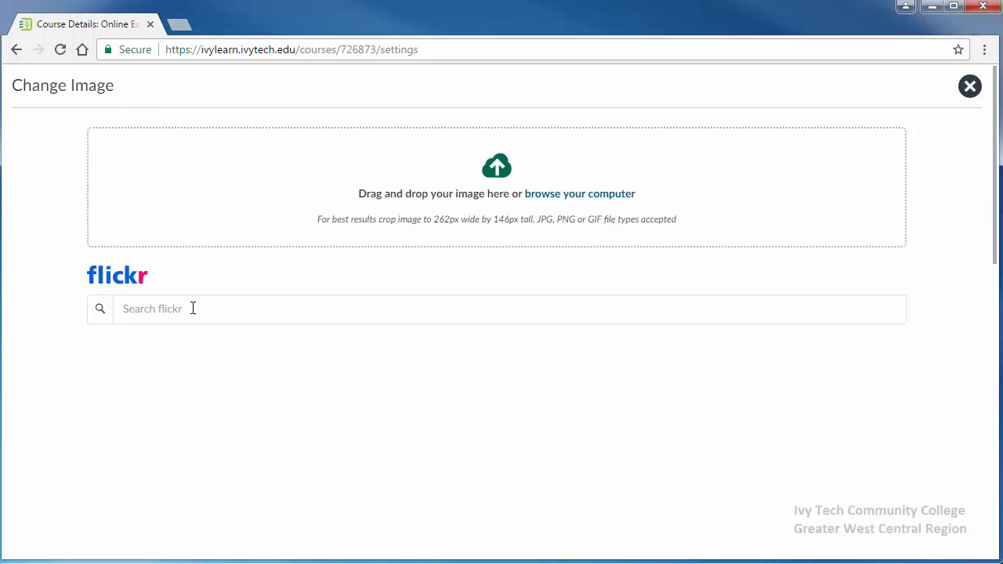
pyautogui.click(569, 200)
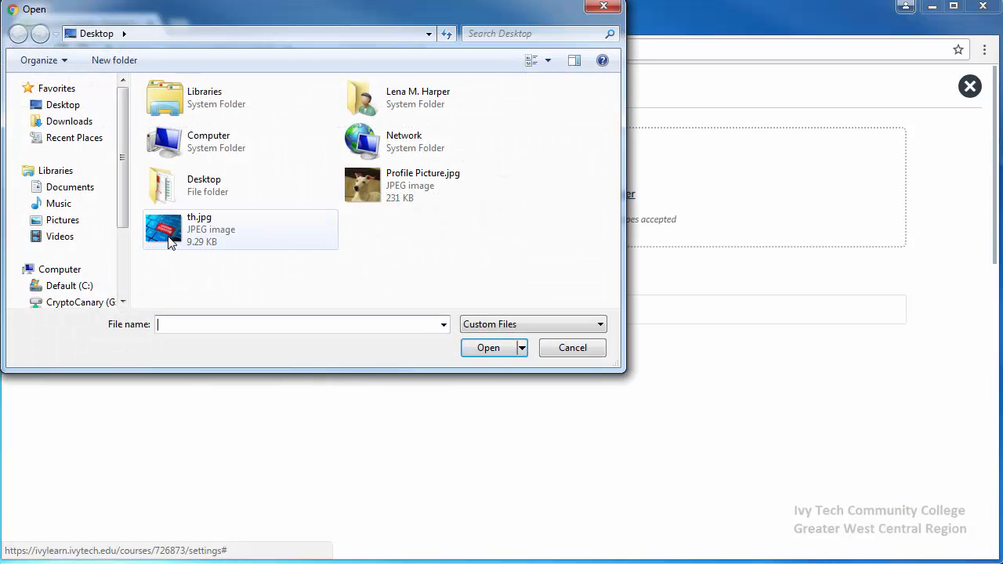
pyautogui.click(170, 239)
pyautogui.click(494, 354)
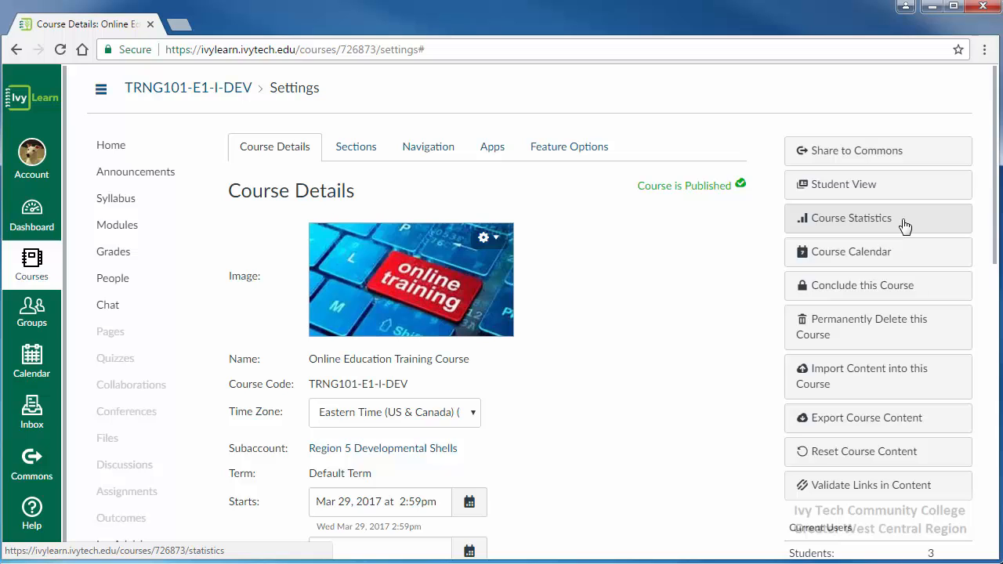
# Preview the course home page in Student View and return to the instructor view
pyautogui.click(868, 190)
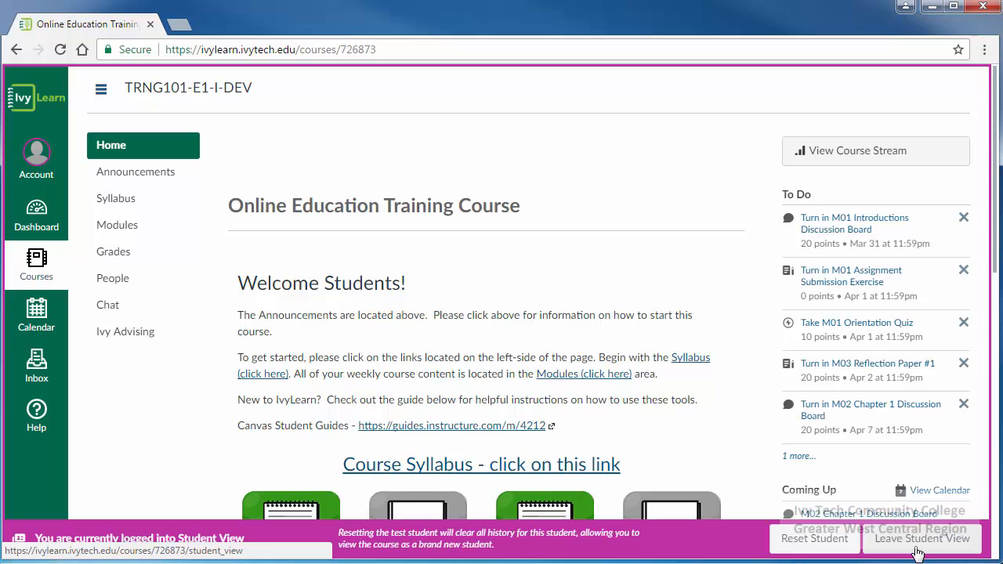
pyautogui.click(821, 548)
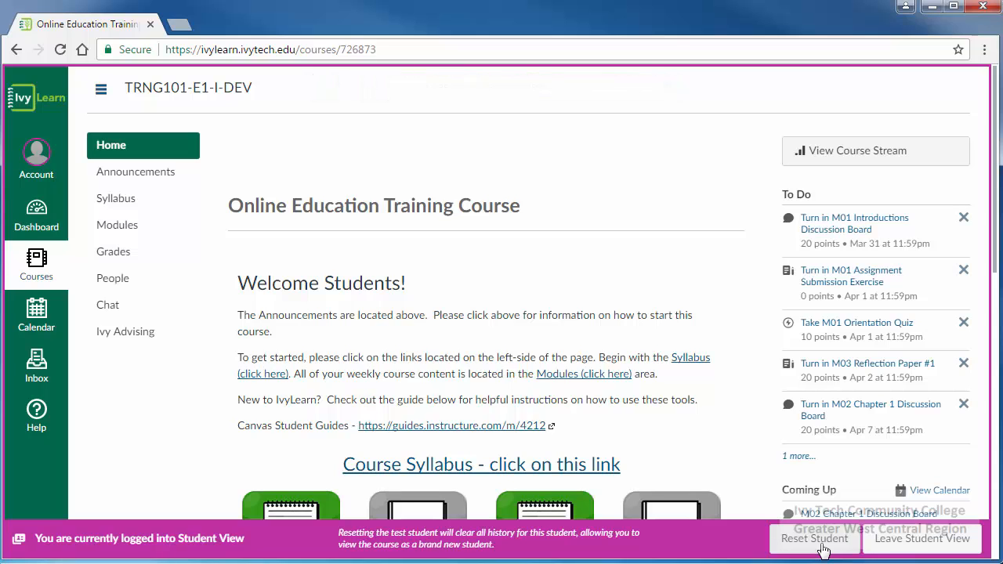
pyautogui.click(932, 547)
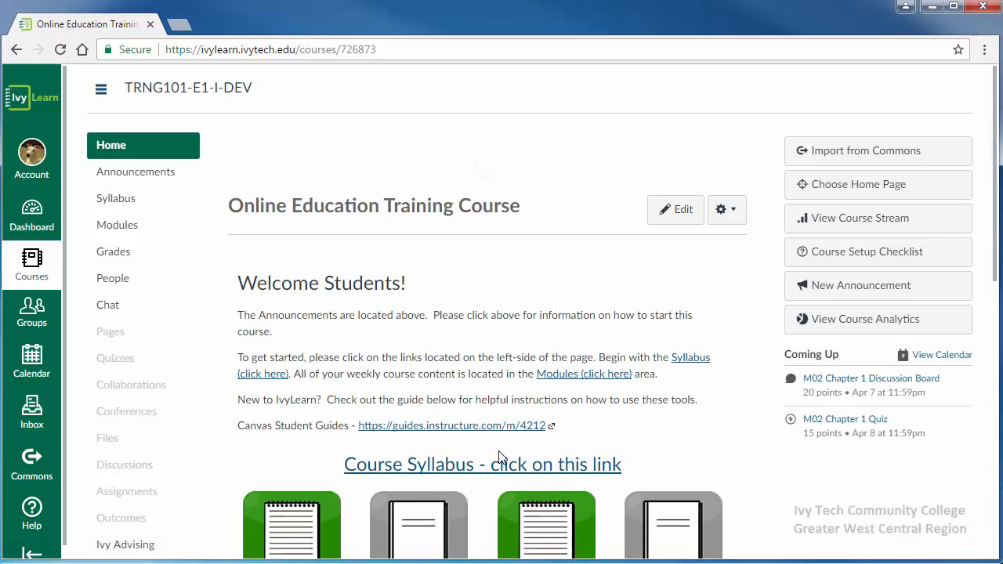
# Review the course statistics from the course settings, covering totals, assignments, students and file storage
pyautogui.scroll(-1, 188, 407)
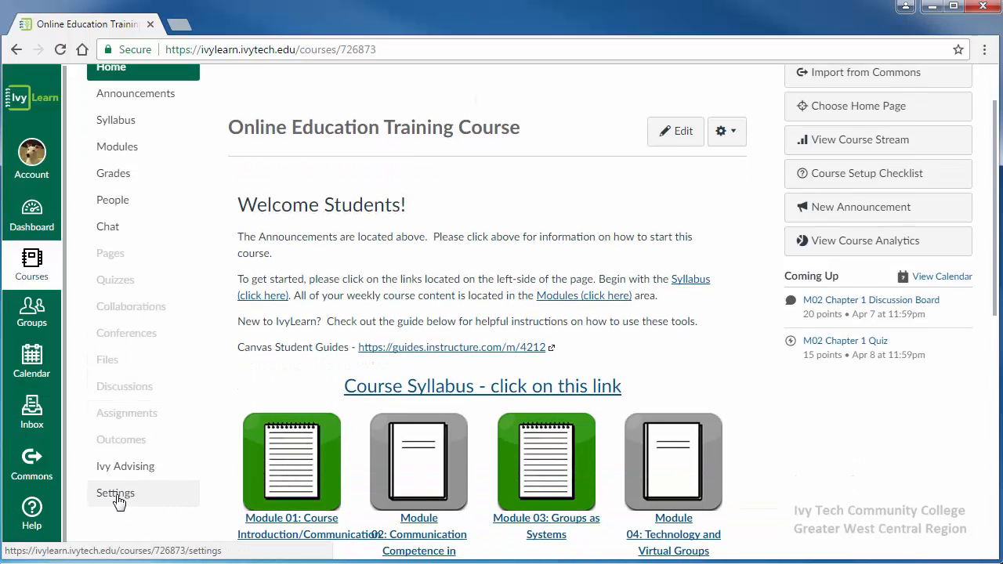
pyautogui.click(116, 500)
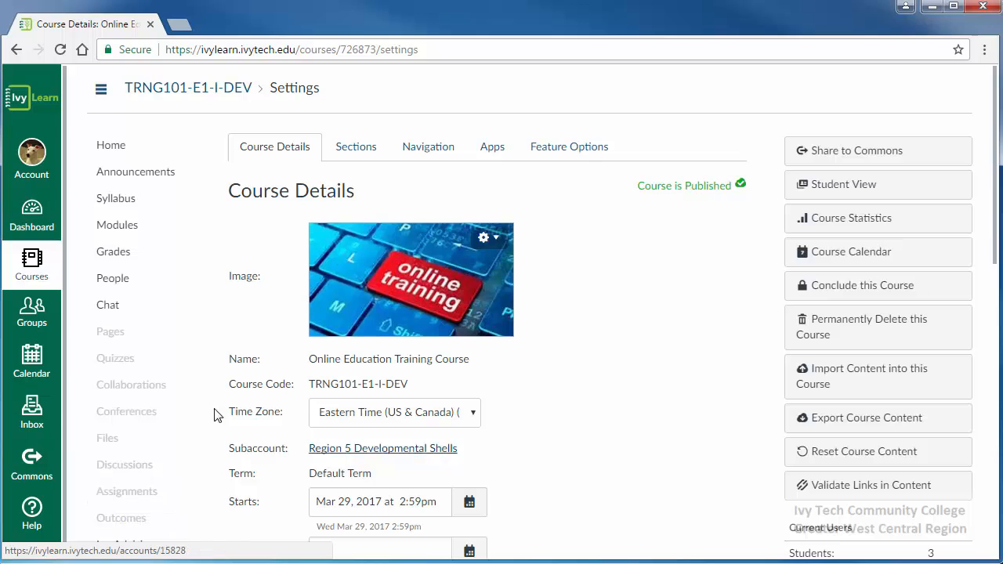
pyautogui.click(871, 225)
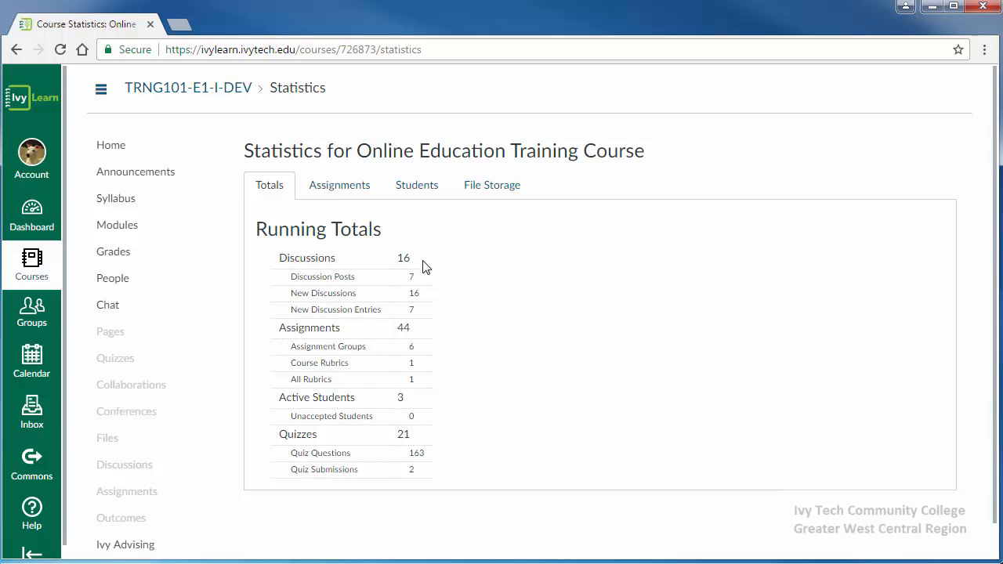
pyautogui.click(349, 190)
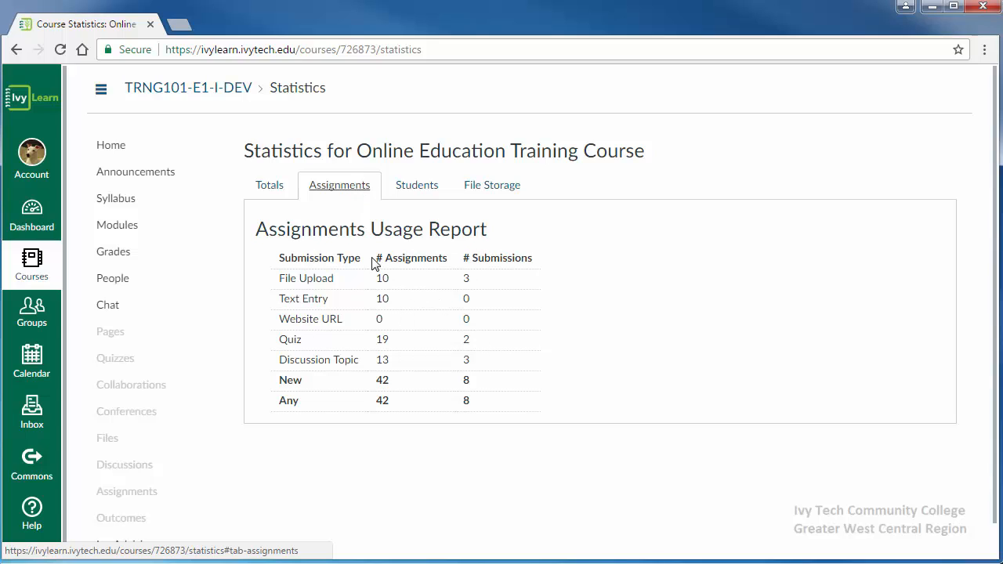
pyautogui.click(425, 192)
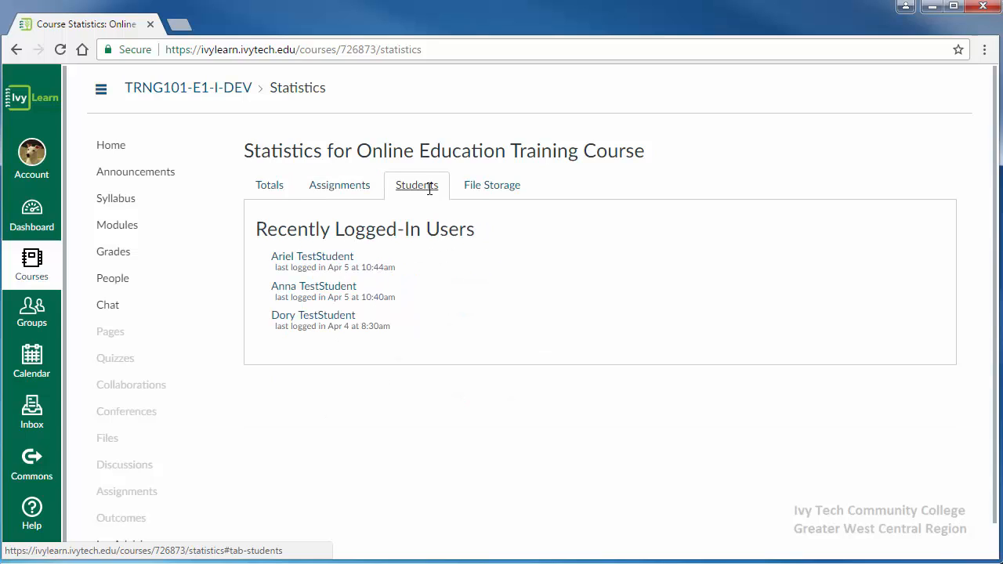
pyautogui.click(494, 193)
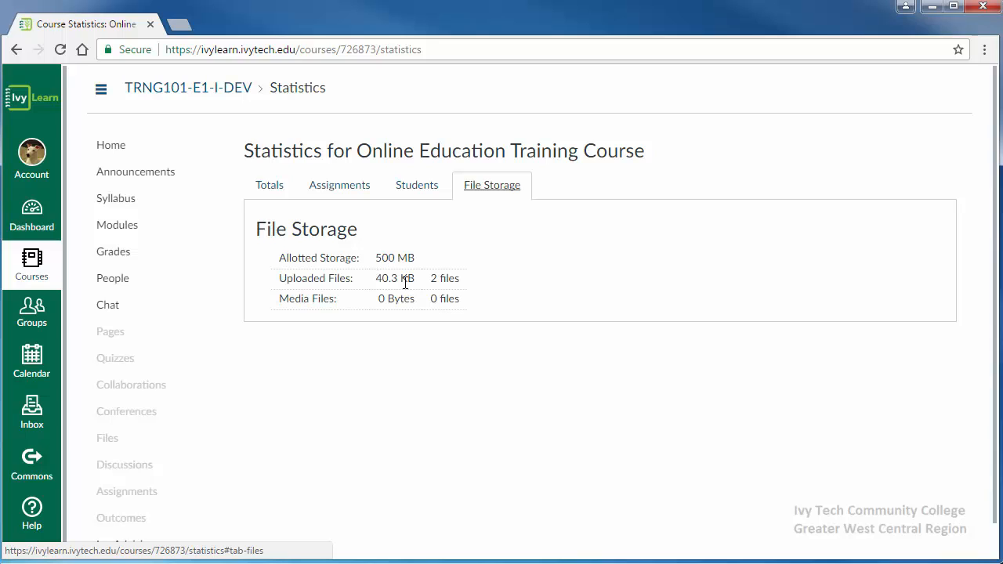
# Move Syllabus above Announcements in the course navigation order in the course settings, and check the items hidden from students
pyautogui.scroll(-1, 243, 290)
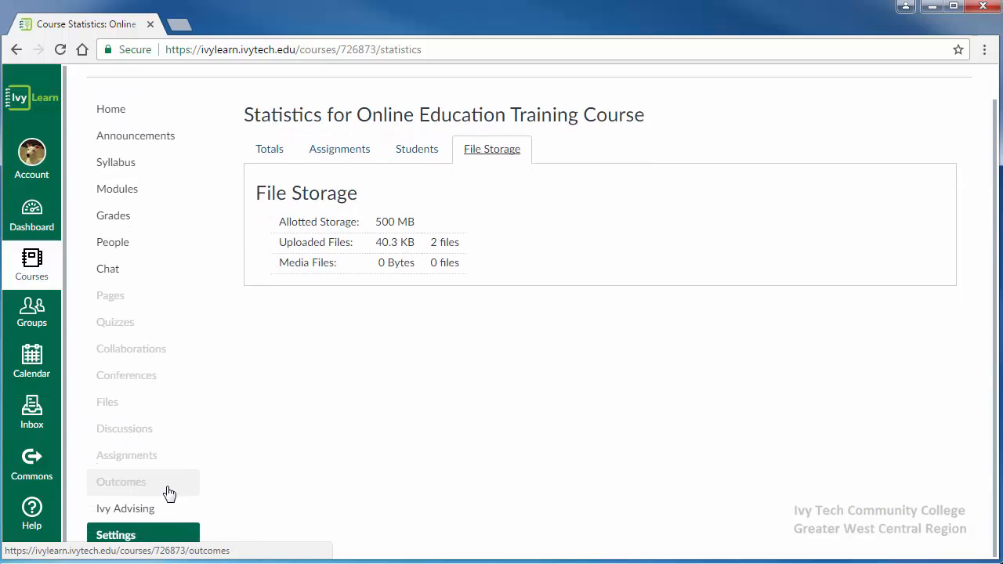
pyautogui.click(122, 536)
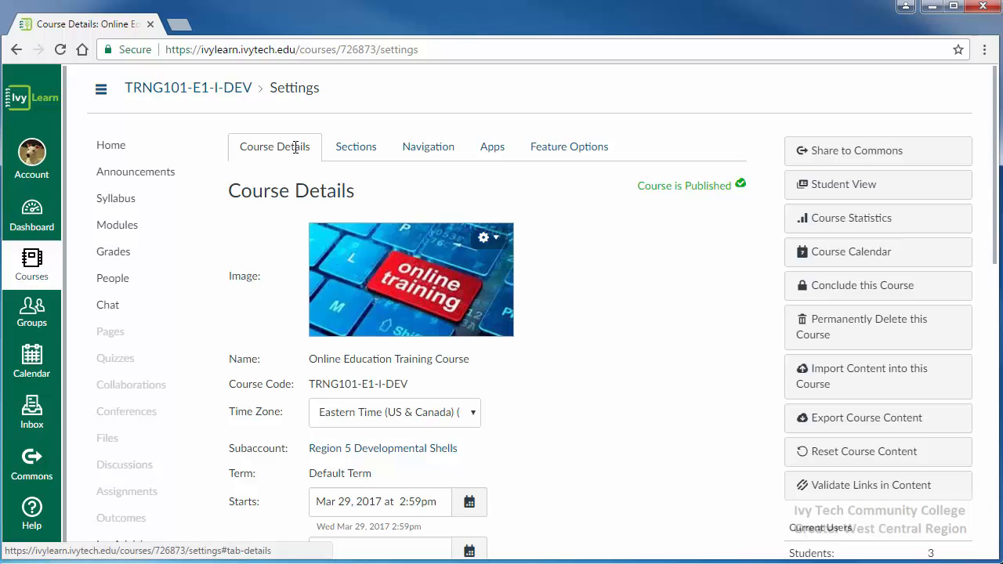
pyautogui.click(434, 155)
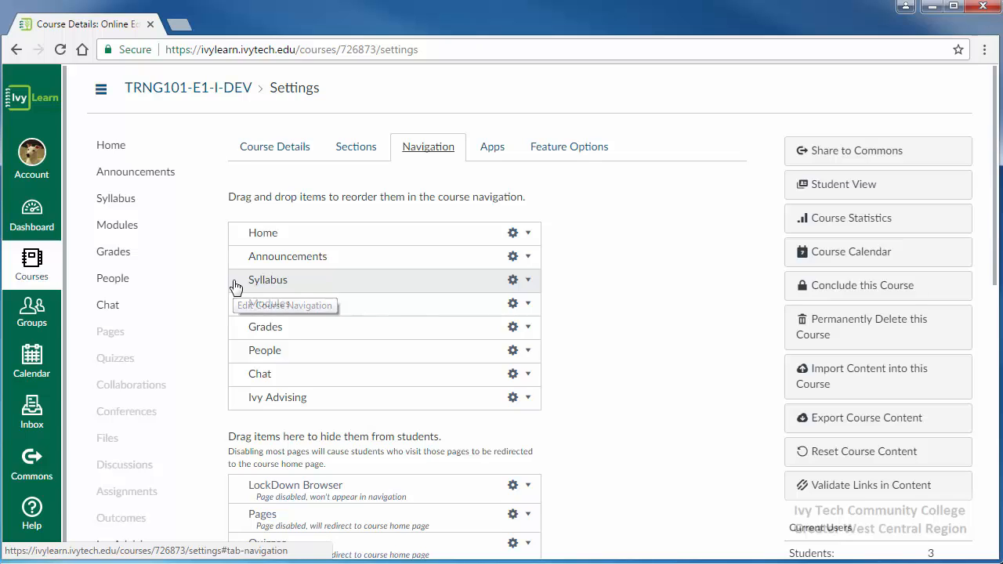
pyautogui.moveTo(235, 286); pyautogui.dragTo(240, 266)
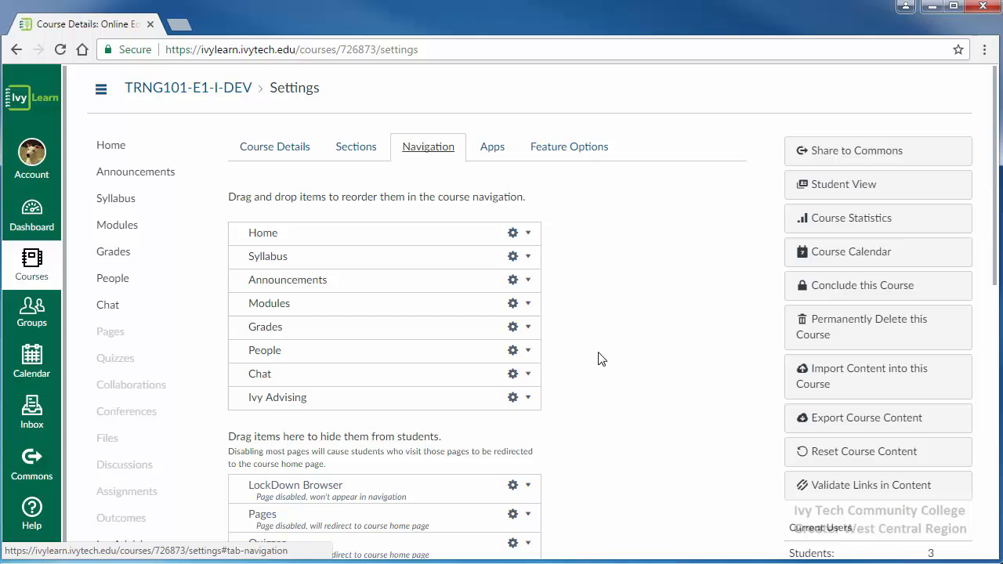
pyautogui.scroll(-2, 595, 363)
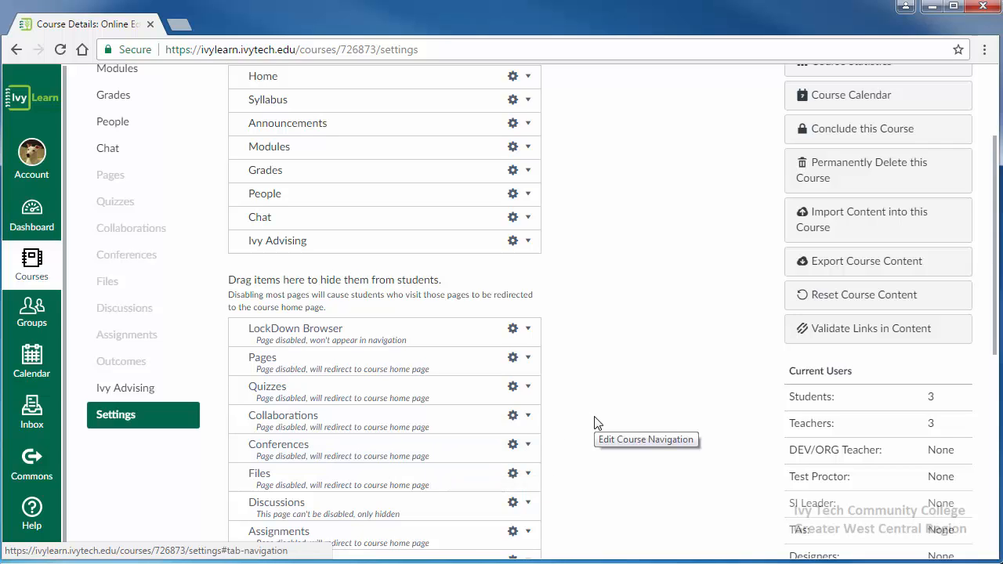
# Move Discussions from the items hidden from students into the visible course navigation between Modules and Grades, and check its item options
pyautogui.scroll(-1, 594, 423)
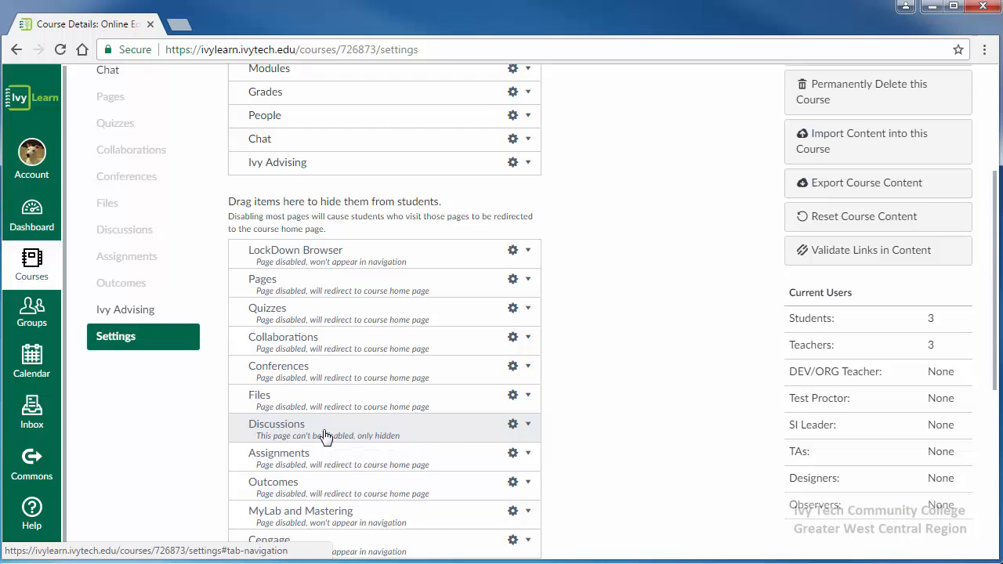
pyautogui.moveTo(330, 437); pyautogui.dragTo(347, 103)
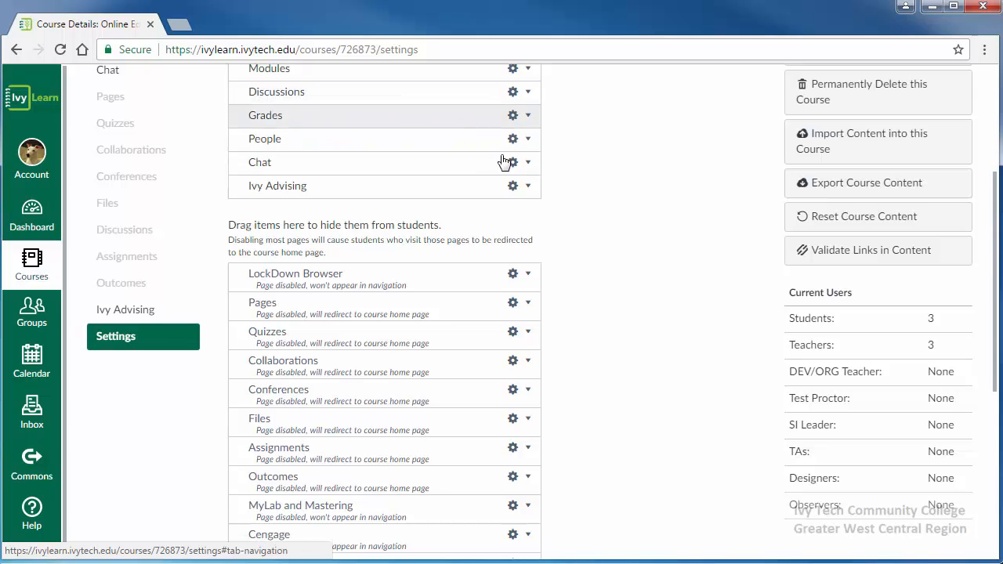
pyautogui.scroll(1, 594, 217)
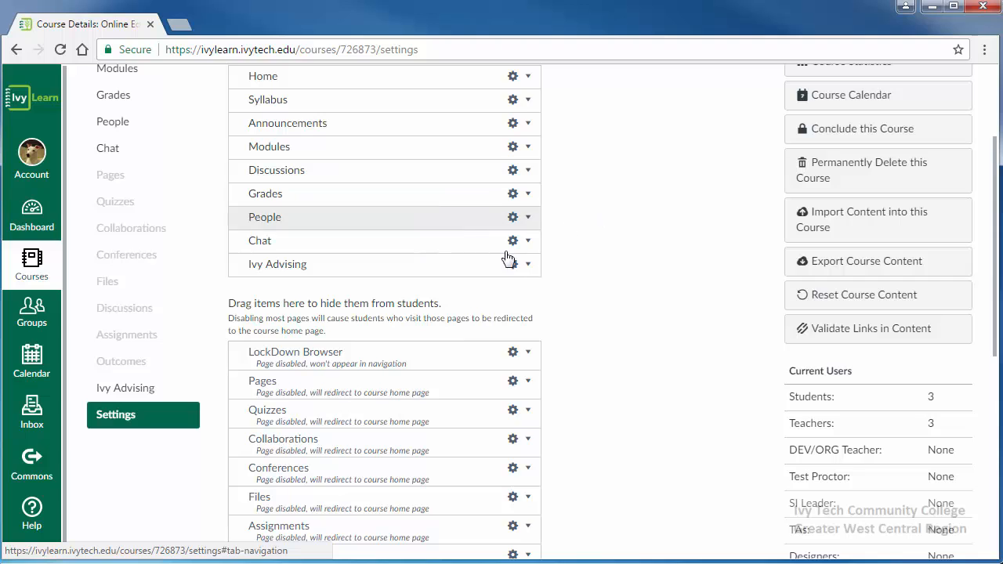
pyautogui.scroll(1, 485, 243)
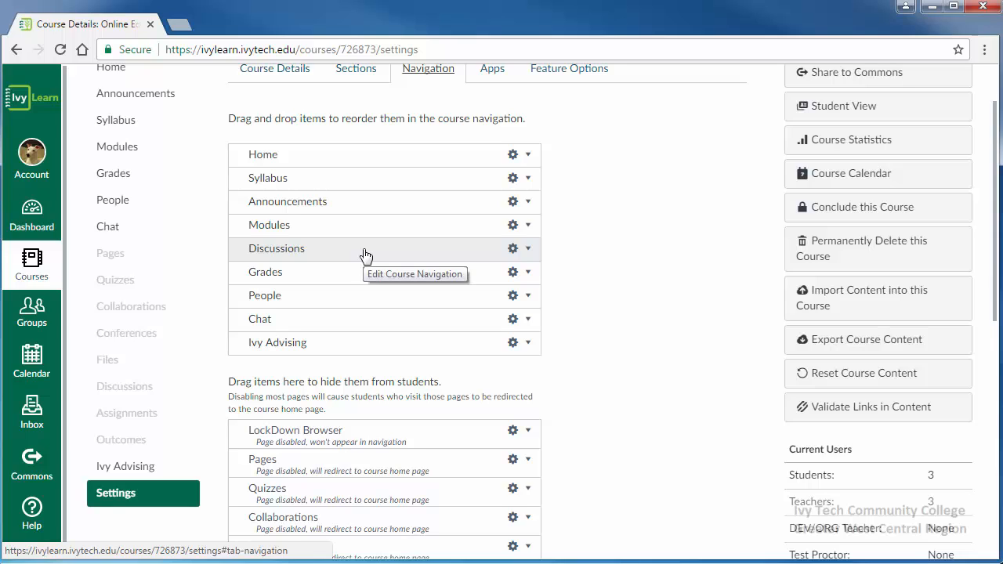
pyautogui.click(526, 249)
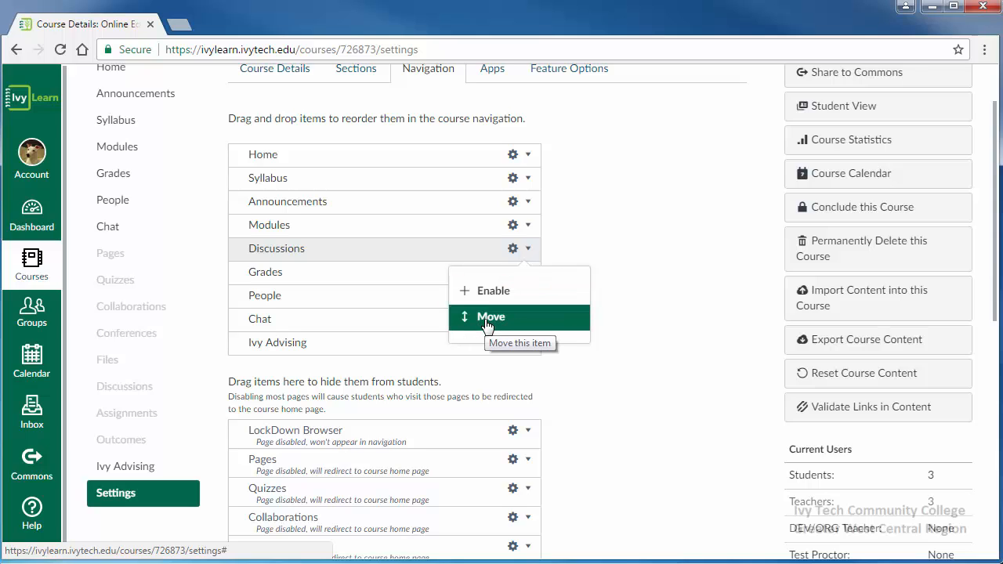
pyautogui.click(609, 275)
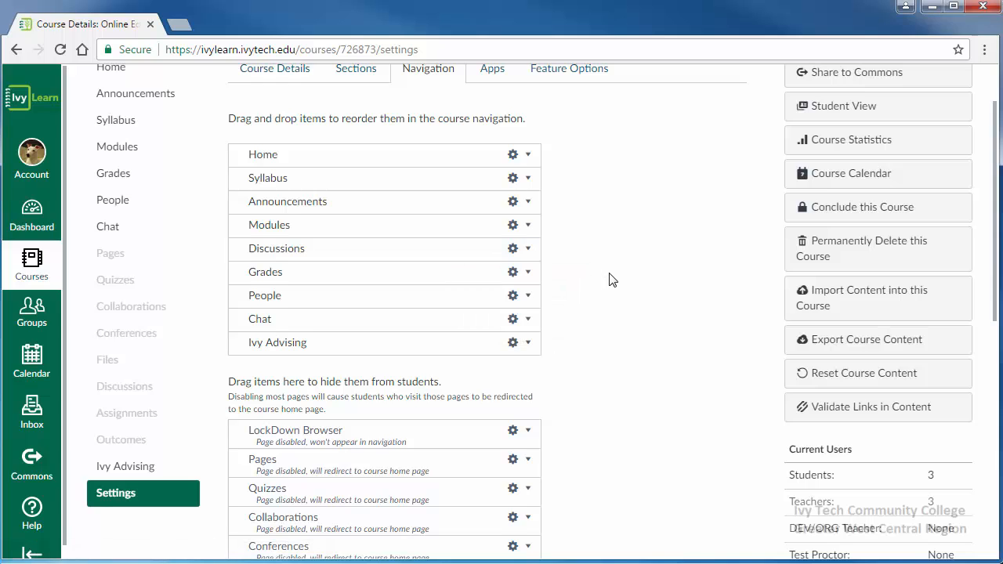
# Save the changed course navigation order in the course settings
pyautogui.scroll(-4, 612, 280)
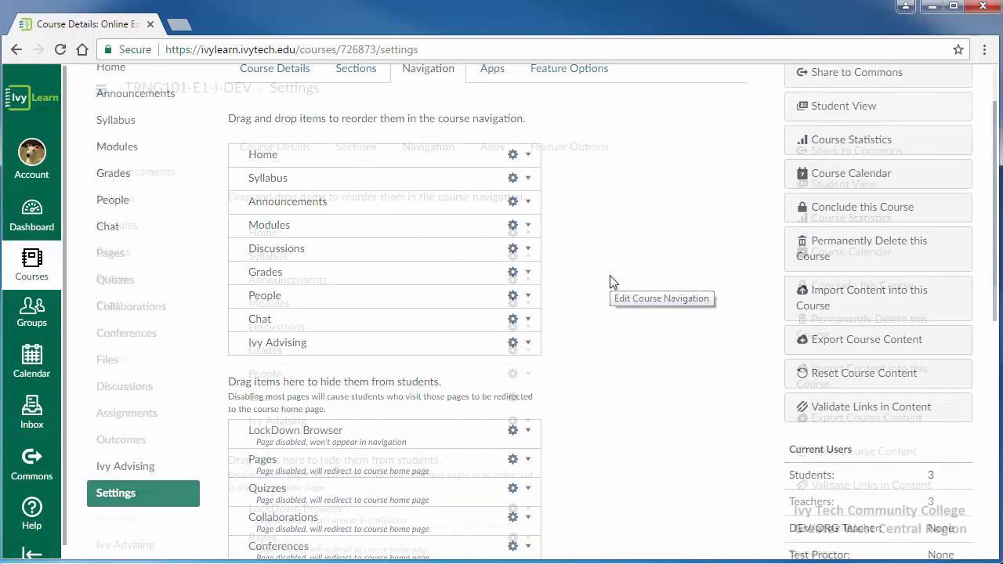
pyautogui.scroll(-10, 607, 286)
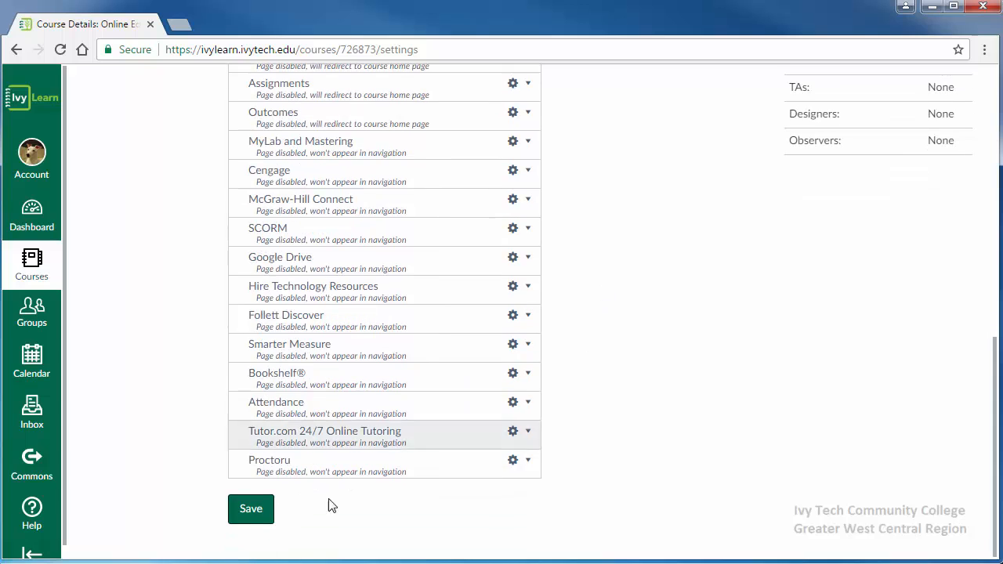
pyautogui.click(263, 515)
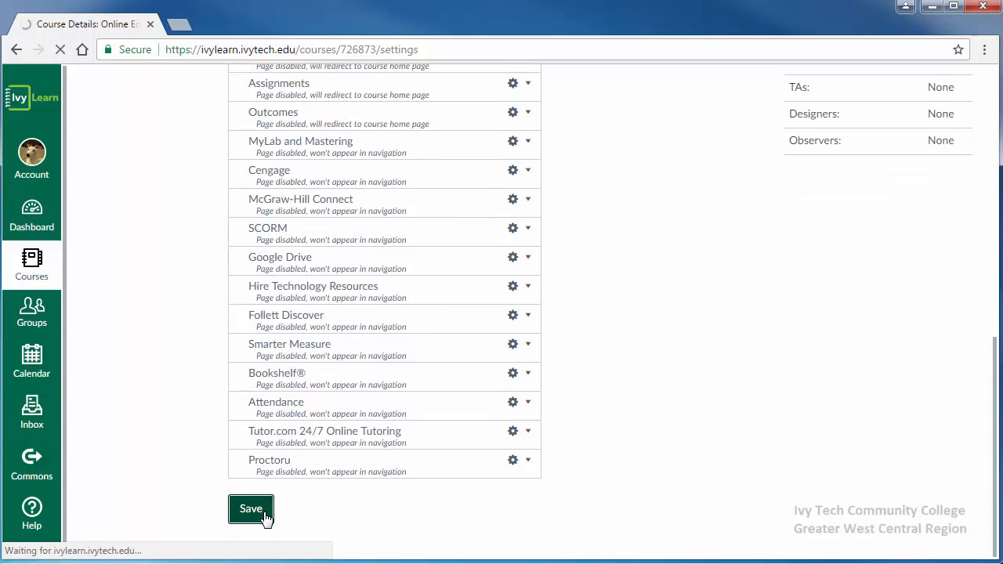